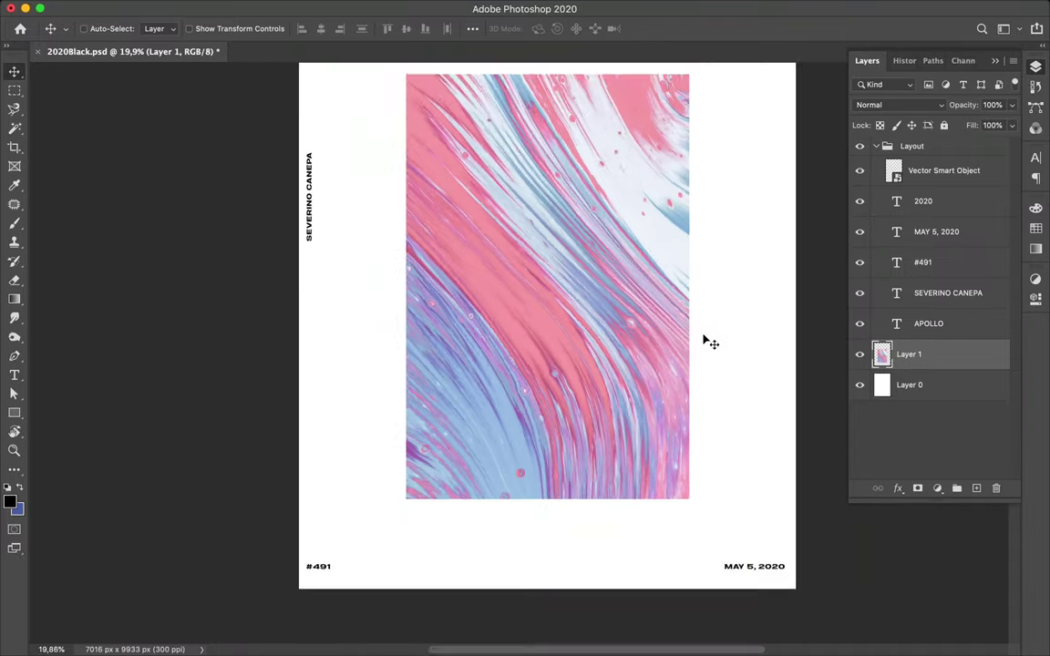
- Duplicate the paint image upward as a top block and select all text layers
mouse_move(625, 286)
mouse_down()
mouse_move(623, 392)
mouse_move(602, 197)
mouse_up()
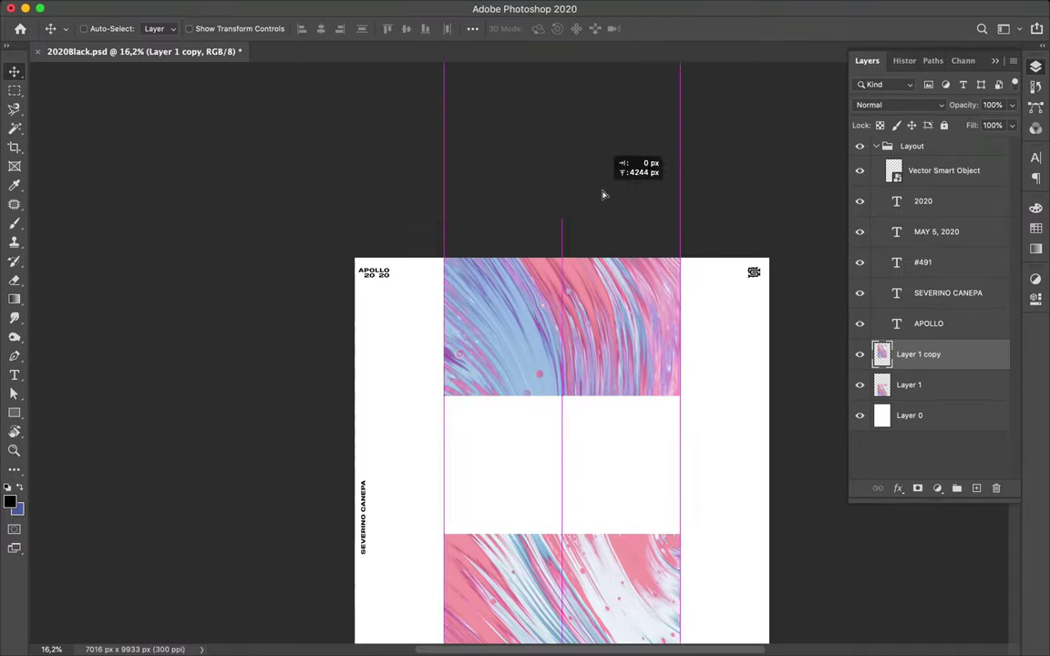
click(925, 329)
scroll(792, 543, up, 2)
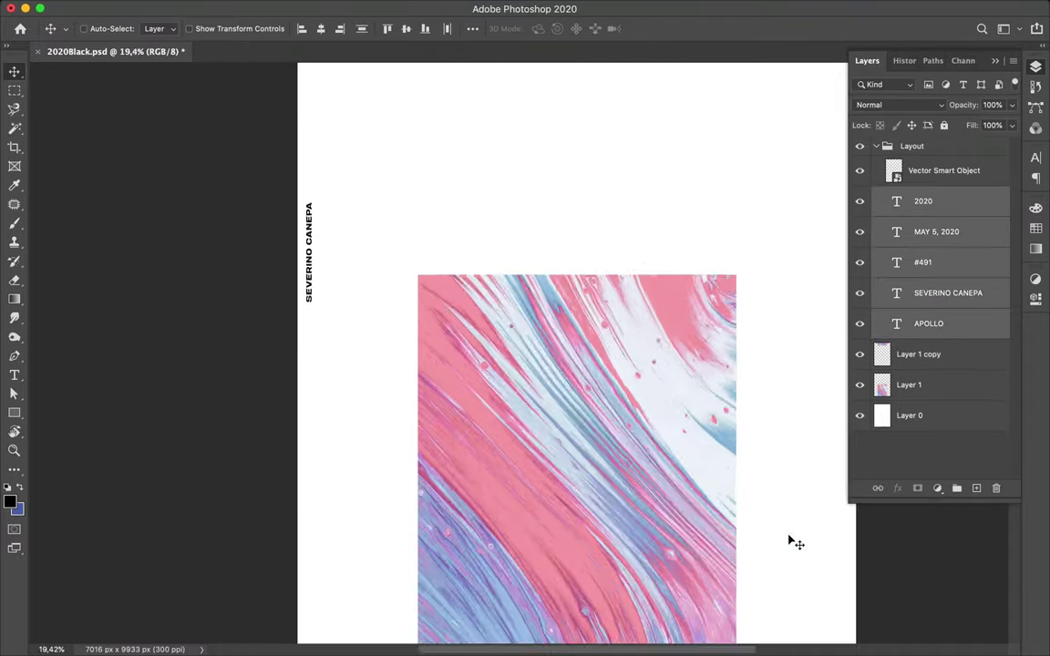
scroll(793, 544, up, 5)
click(1036, 158)
- Filter fonts to Monospace and set the poster text in MonoxSerifLight
click(949, 183)
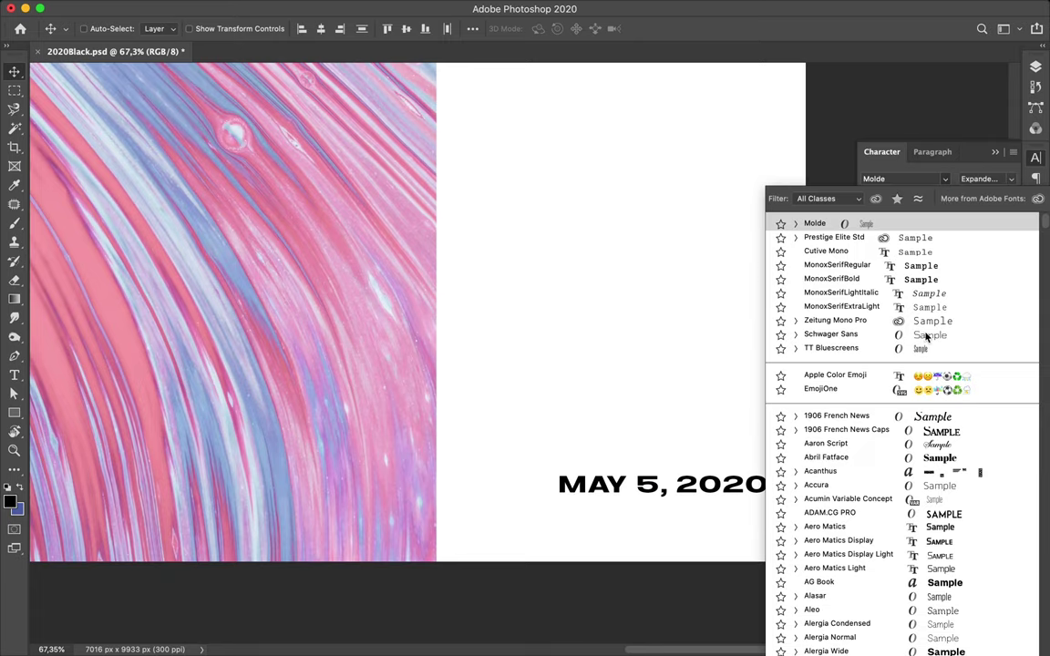
scroll(926, 336, down, 5)
scroll(926, 335, down, 5)
scroll(926, 337, down, 5)
scroll(926, 337, down, 2)
scroll(926, 338, down, 10)
scroll(926, 338, up, 15)
click(814, 199)
click(818, 274)
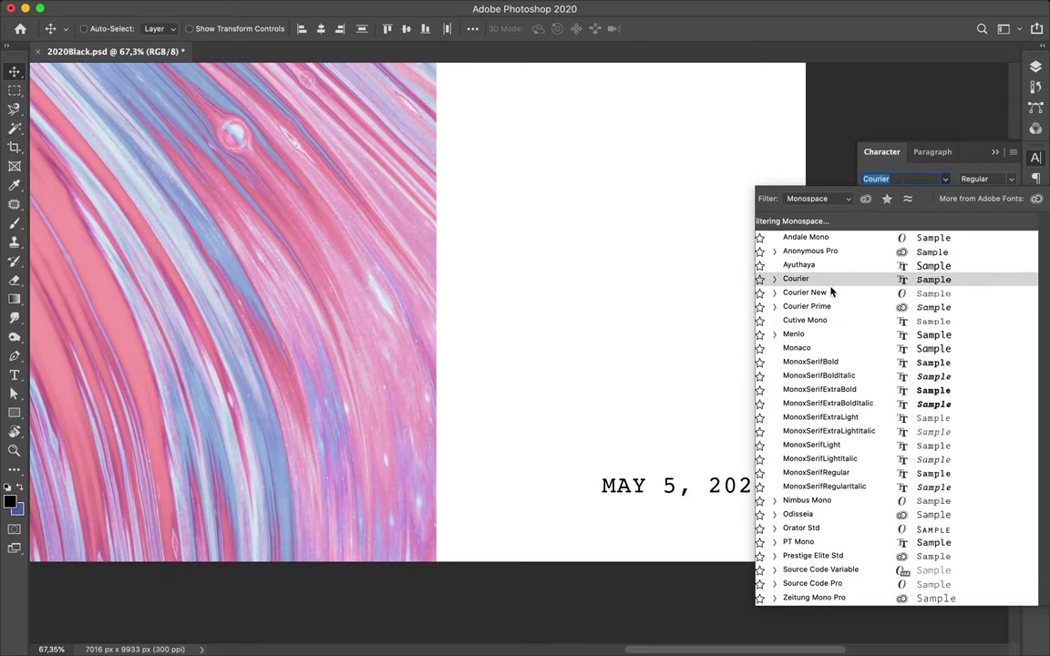
click(774, 246)
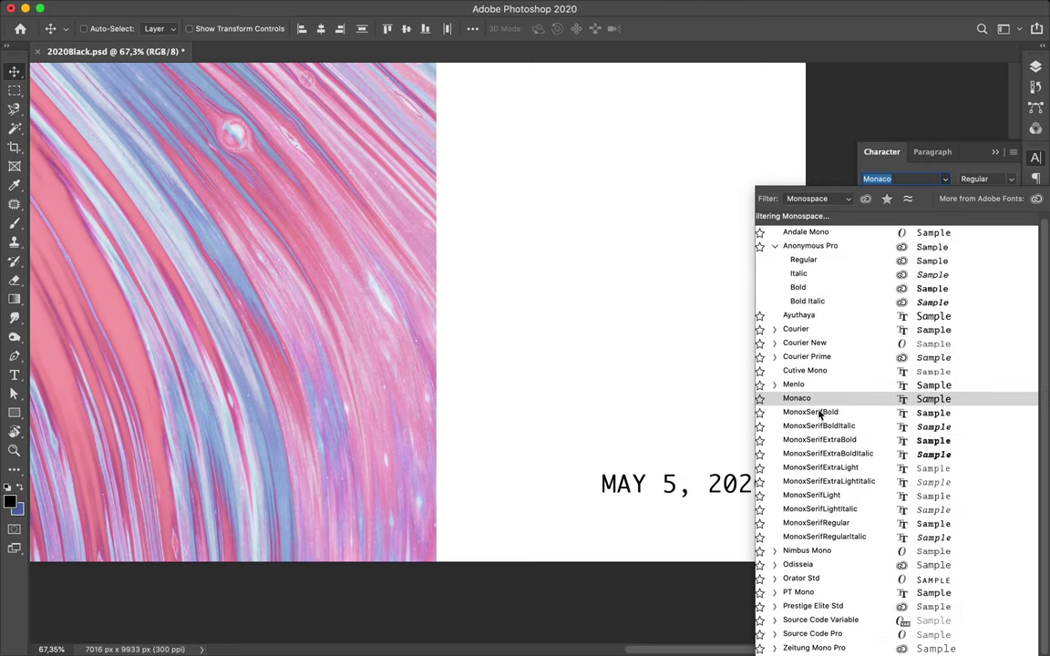
click(811, 495)
scroll(462, 381, up, 3)
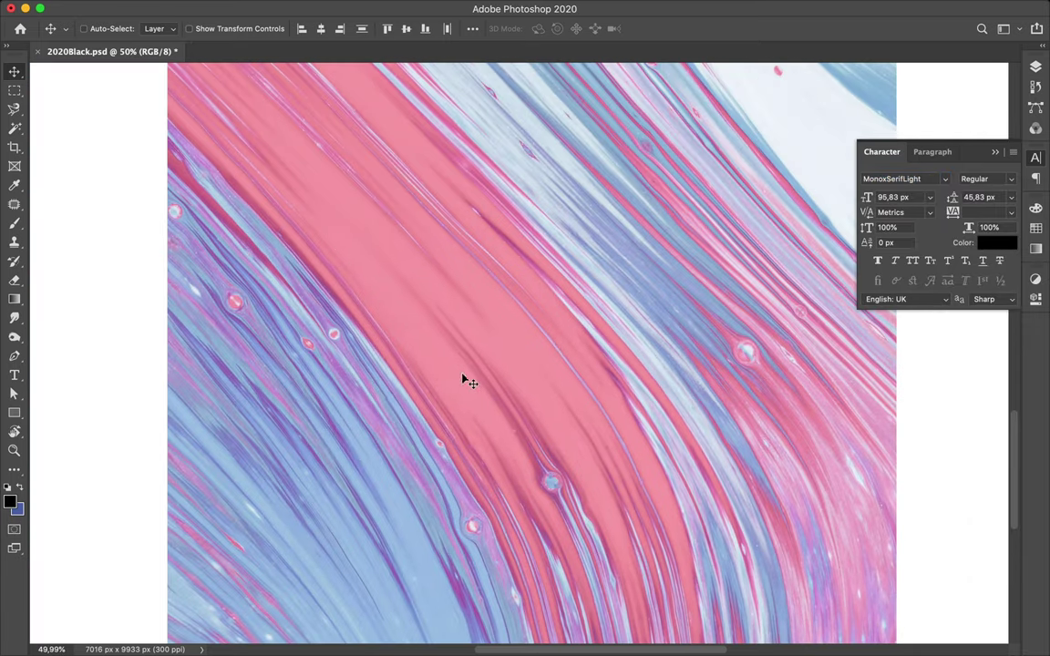
- Sample a blue from the paint streaks as the foreground colour with the Eyedropper
key(i)
scroll(264, 225, down, 2)
drag(382, 236, 271, 363)
click(204, 452)
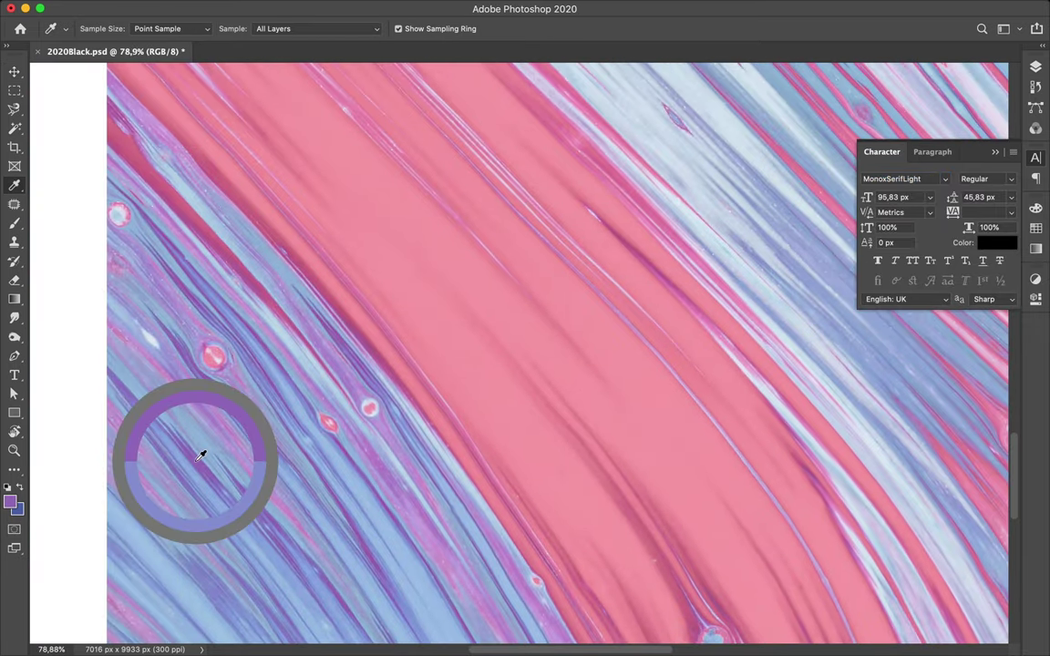
scroll(648, 347, down, 2)
scroll(554, 532, down, 2)
scroll(551, 541, down, 2)
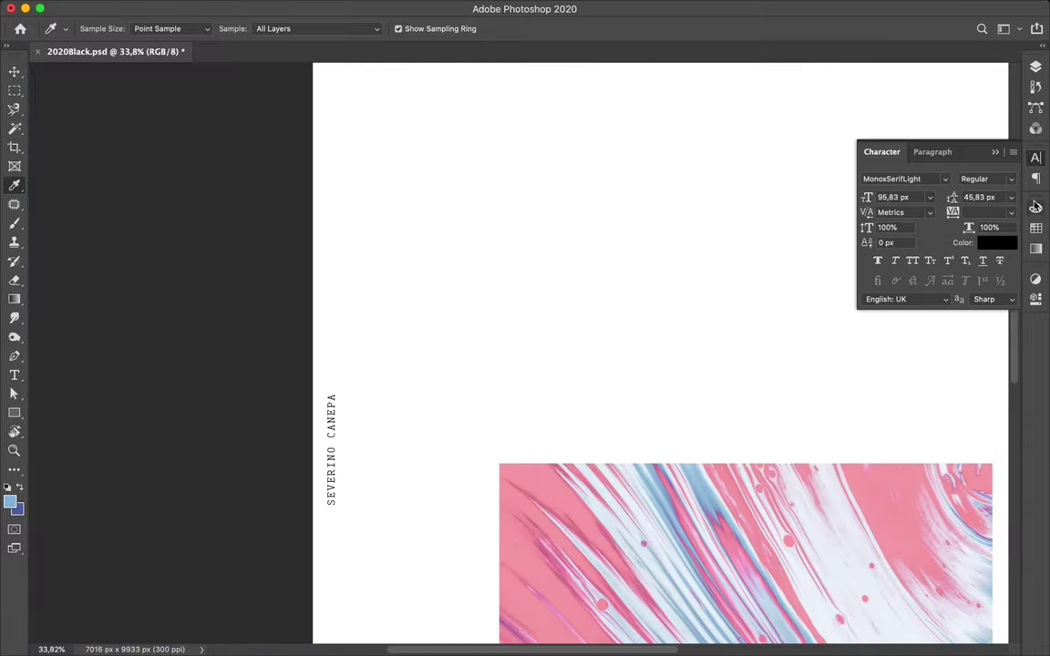
key(v)
scroll(338, 492, up, 1)
scroll(297, 482, up, 3)
double_click(297, 481)
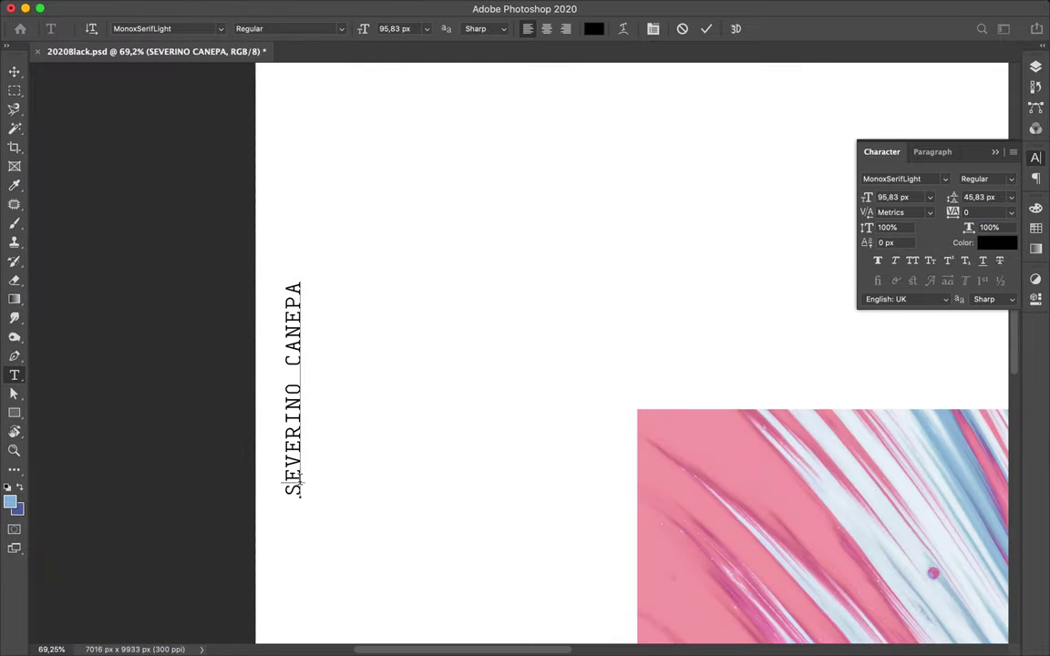
text(-150)
key(Return)
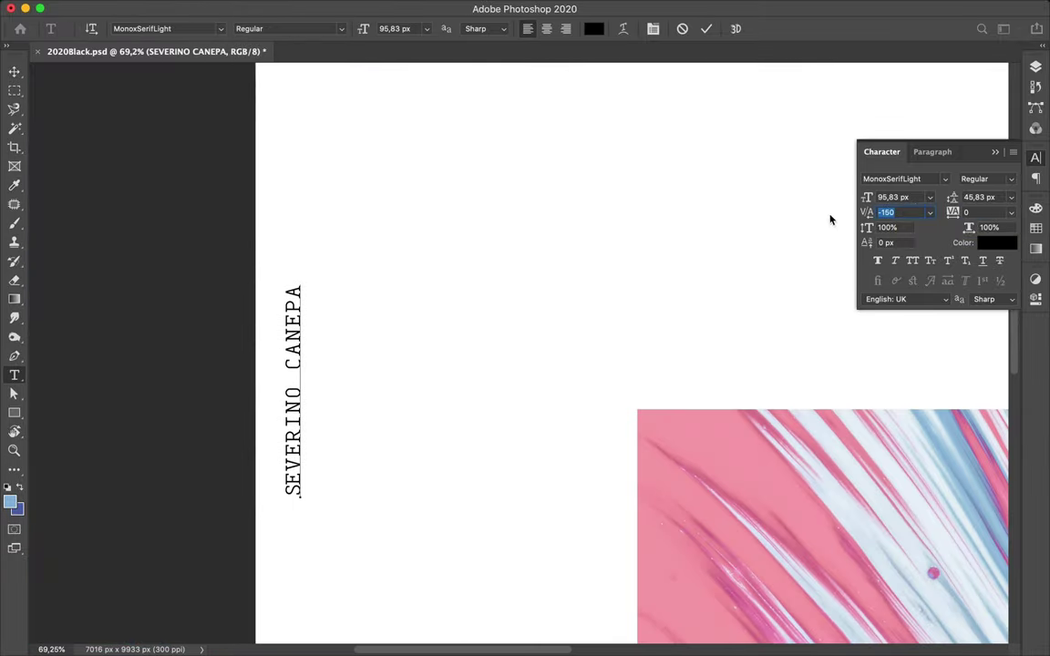
drag(867, 213, 860, 221)
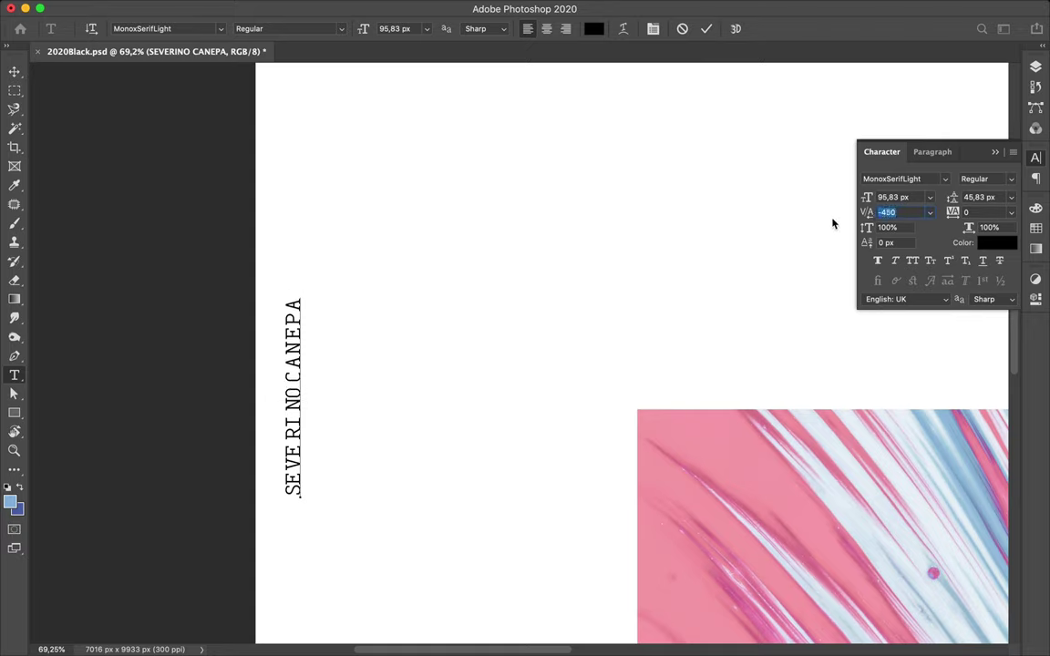
drag(867, 219, 883, 216)
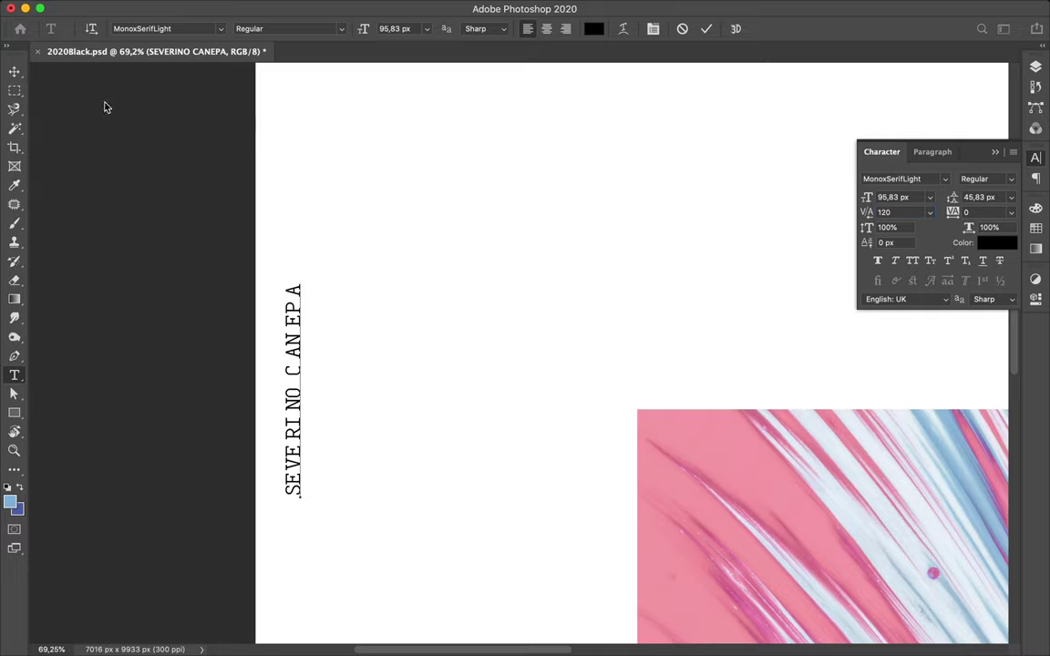
- Widen the letter spacing of the APOLLO, 2020 and MAY 5, 2020 text
scroll(299, 345, down, 5)
scroll(300, 345, up, 3)
super+click(258, 346)
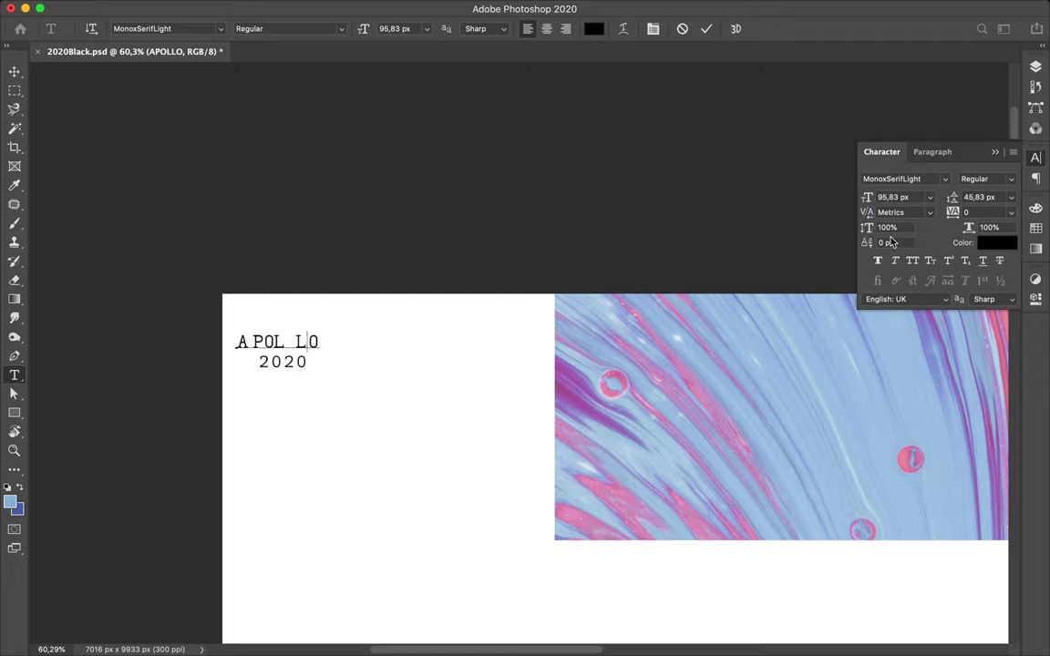
super+click(272, 366)
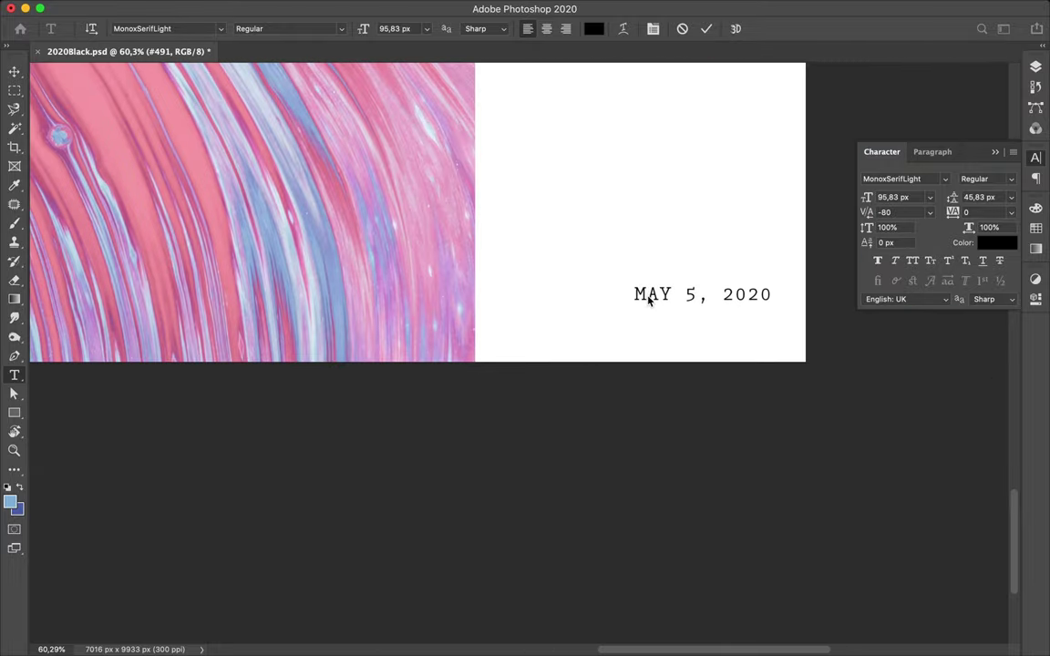
click(645, 294)
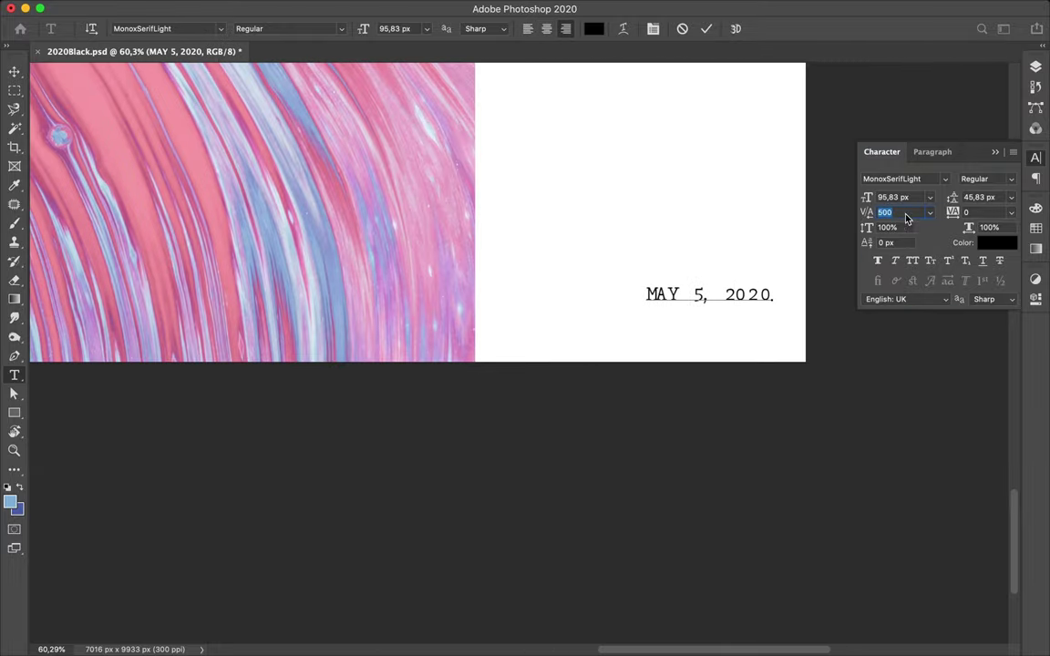
scroll(666, 245, down, 5)
scroll(665, 244, down, 5)
- Tint the 2020 text light blue from the swatches
key(v)
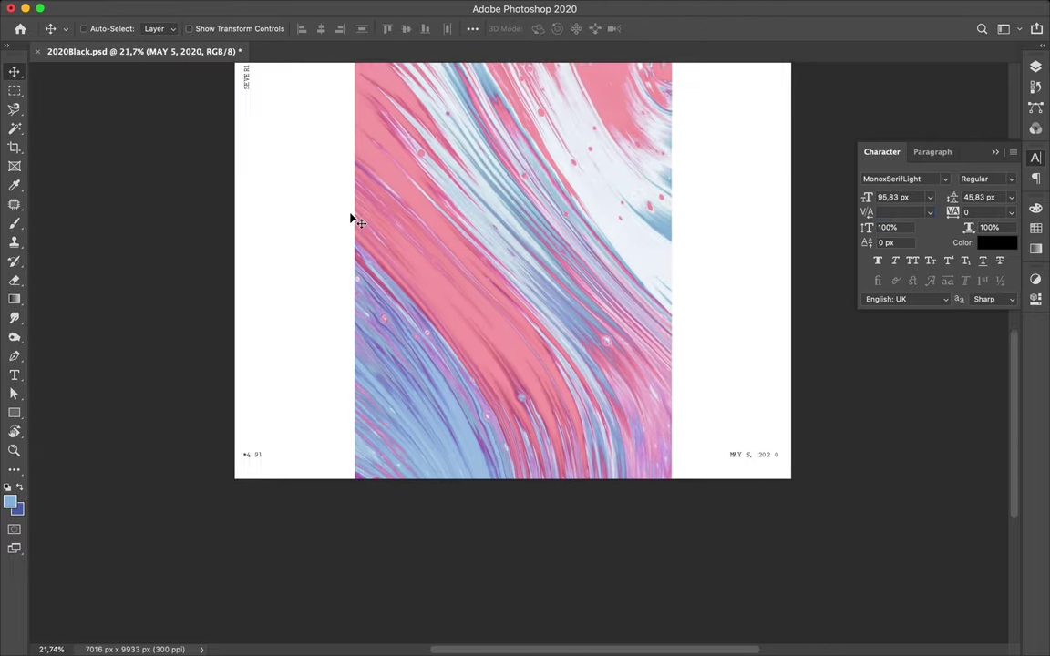
click(1036, 66)
click(891, 199)
click(1035, 158)
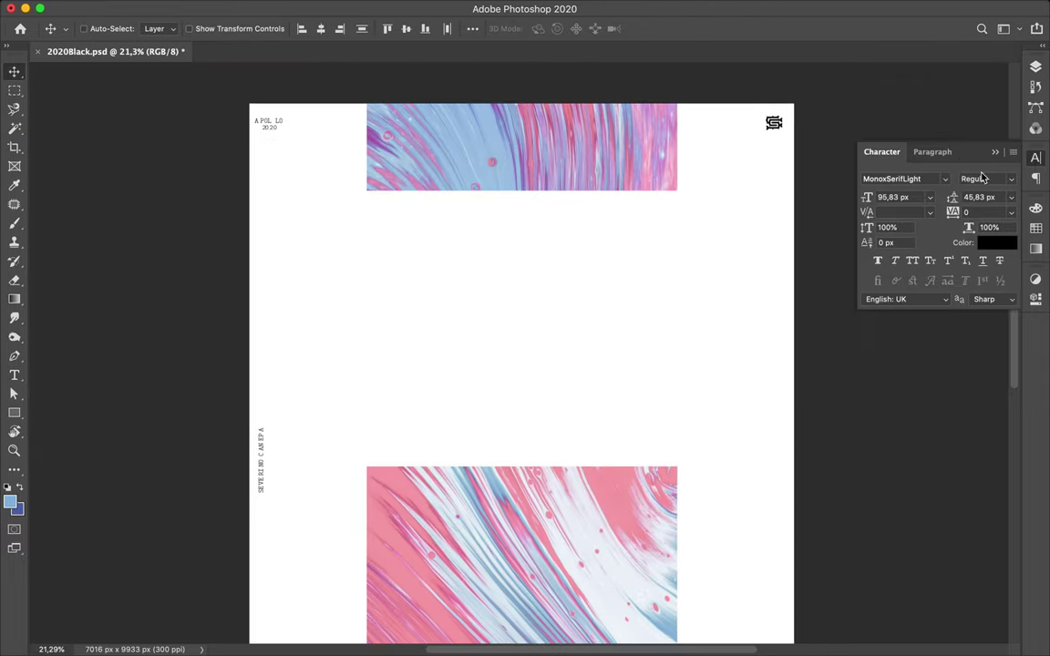
click(945, 178)
click(987, 169)
click(1036, 227)
- Colour the corner logo purple and add a new empty layer above it
click(771, 128)
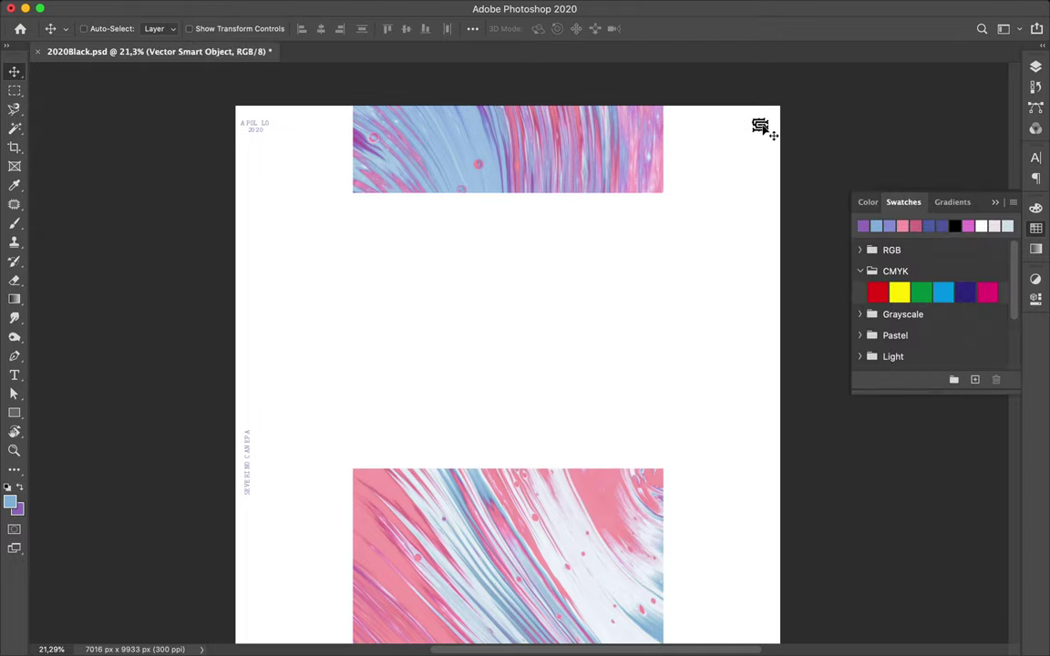
click(1035, 67)
drag(944, 169, 932, 169)
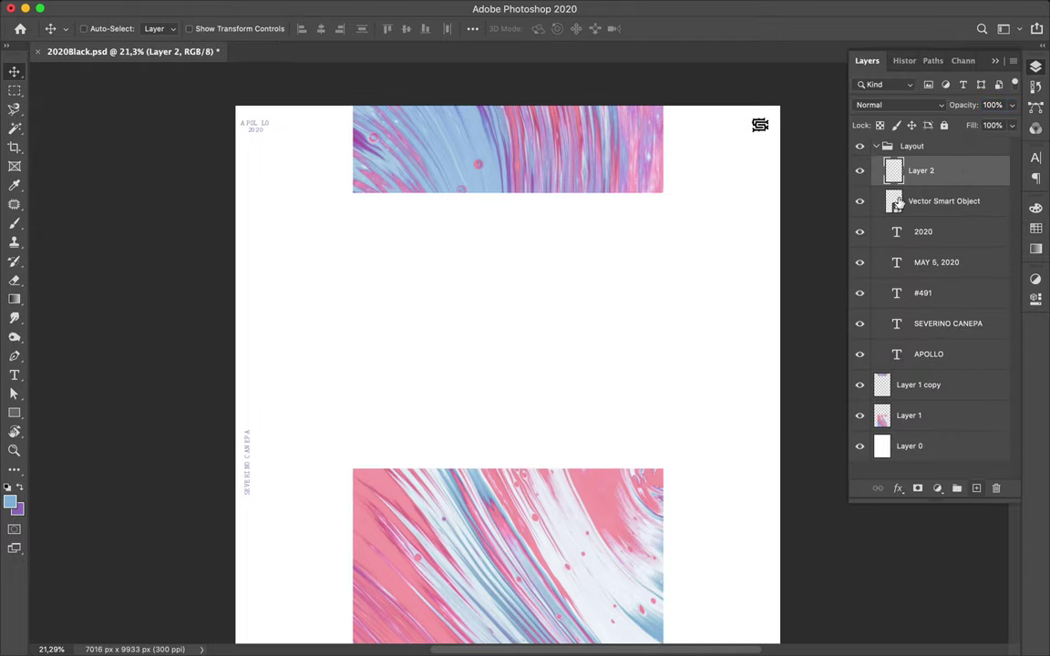
key(b)
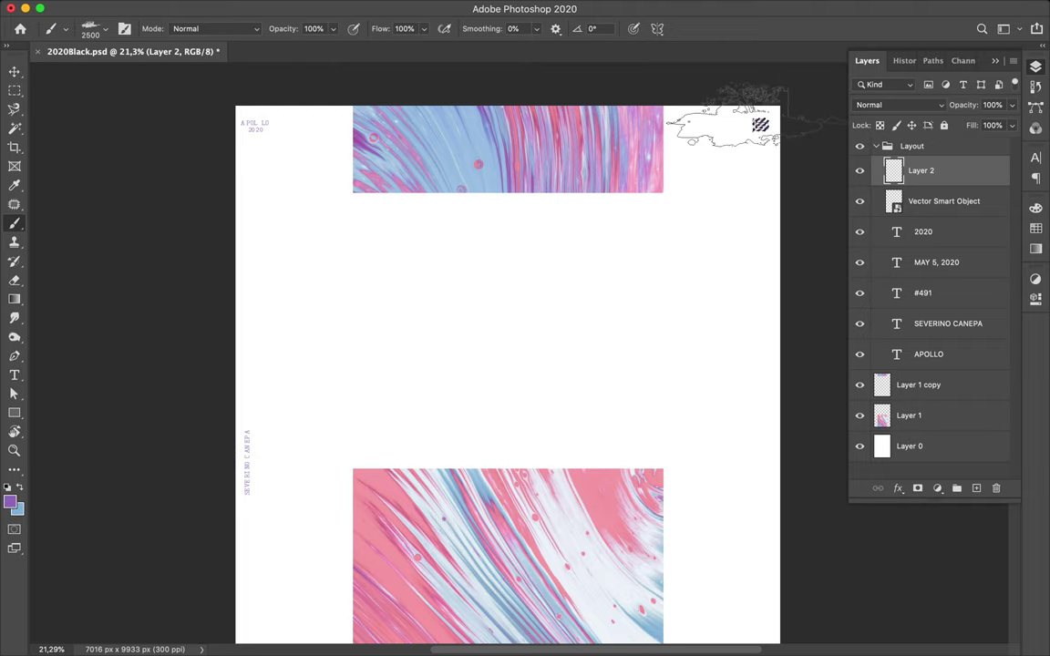
click(1035, 227)
key(v)
key(m)
- Rename the two paint-image layers to Picture and Picture top
click(1036, 66)
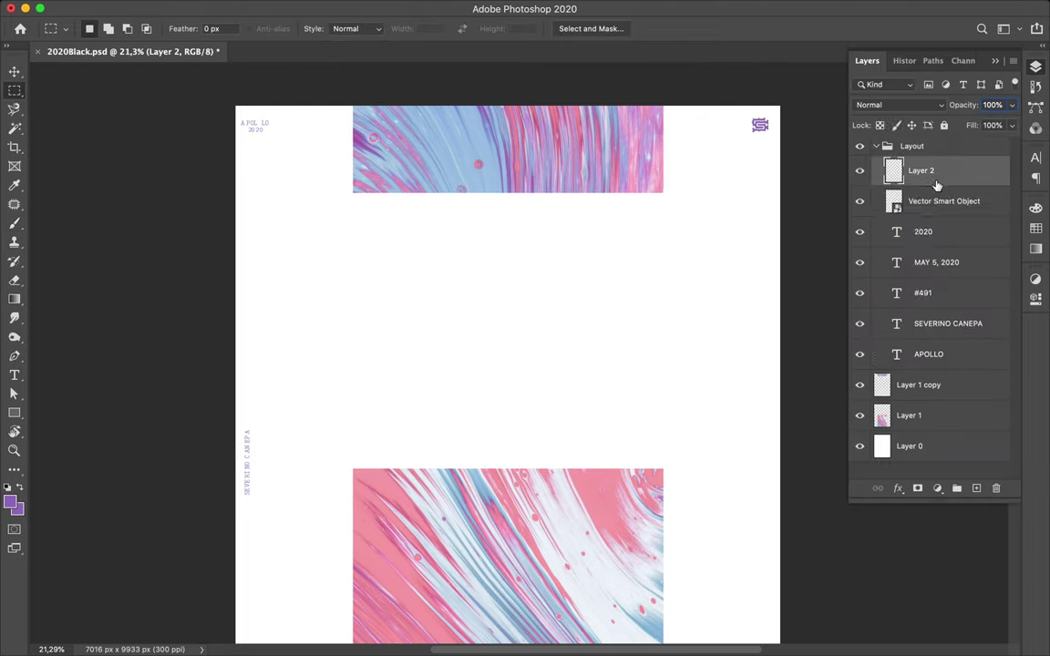
click(923, 200)
scroll(443, 311, down, 5)
key(v)
scroll(445, 311, up, 3)
scroll(445, 316, down, 1)
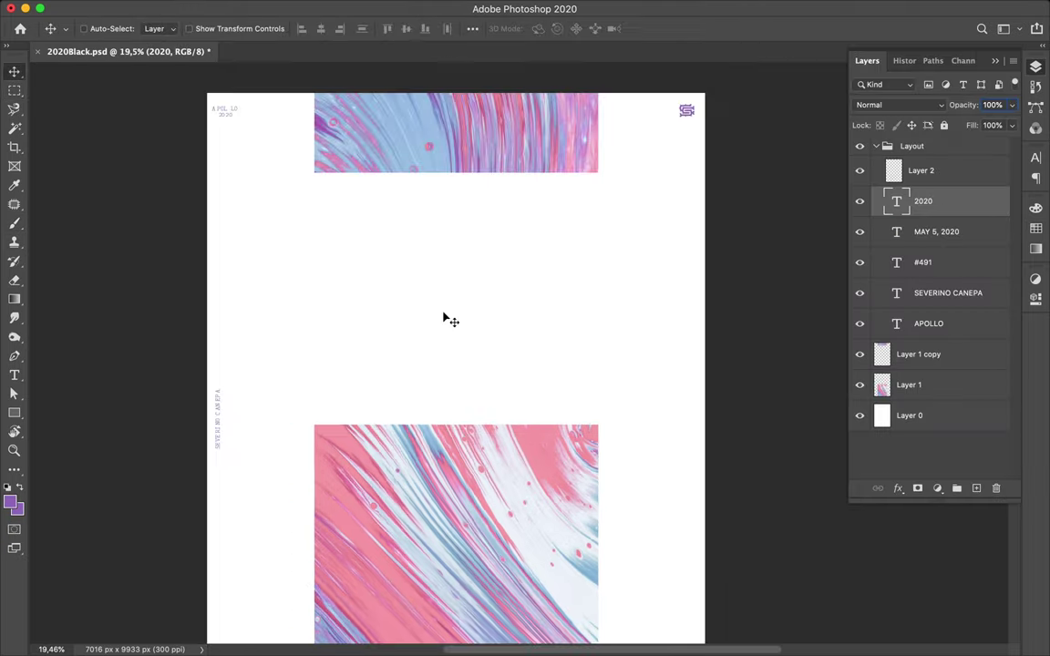
scroll(446, 310, down, 3)
click(919, 380)
key(shift+Tab)
text(Pictu)
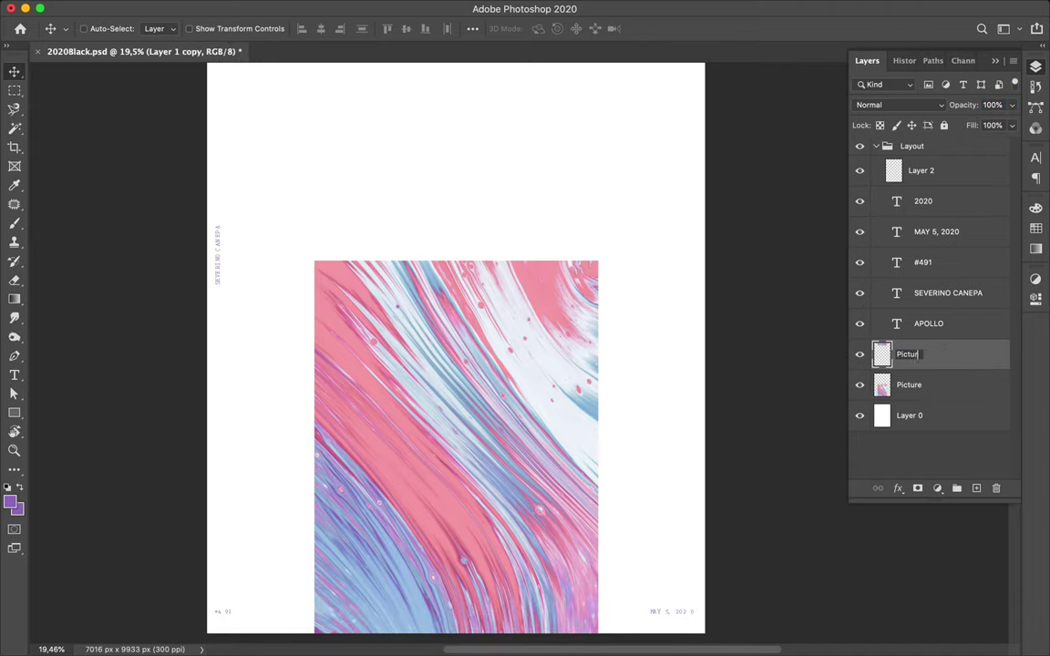
text(m)
scroll(590, 293, up, 3)
scroll(590, 293, down, 2)
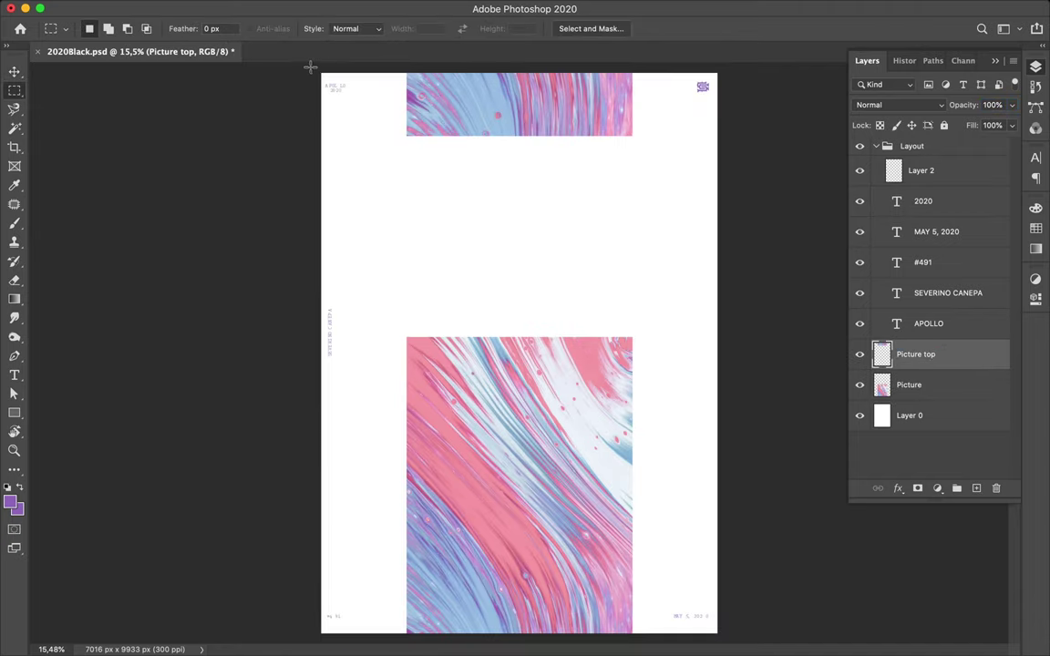
- Draw an upper-left rectangle behind the pictures, filled with light blue sampled from the paint
key(u)
drag(313, 66, 523, 357)
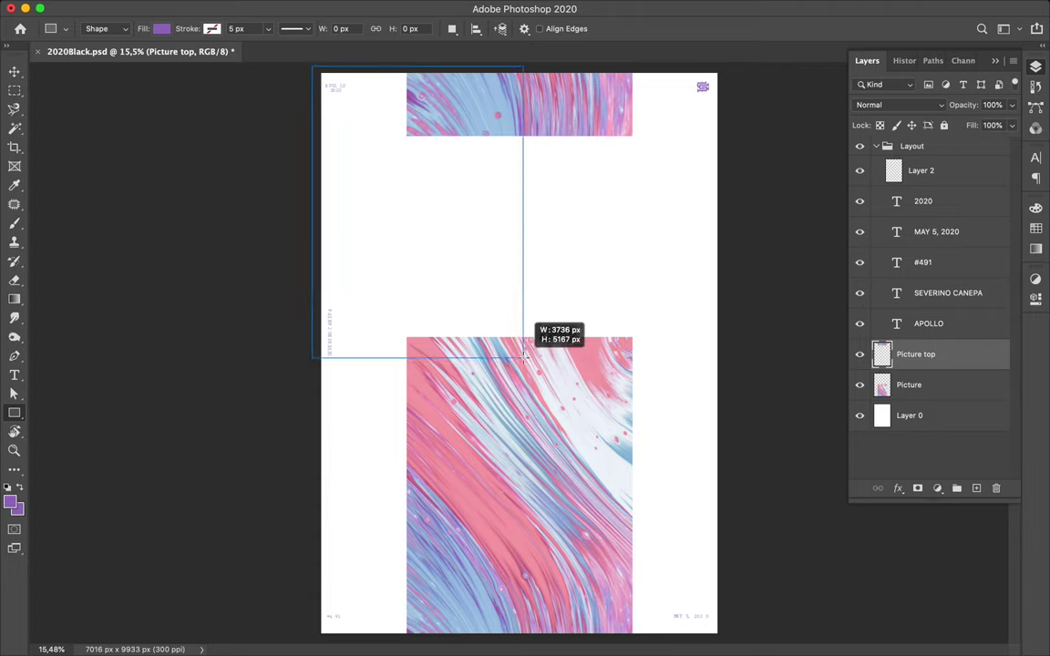
key(ctrl+bracketleft)
key(ctrl+bracketleft)
click(161, 29)
click(252, 57)
click(559, 374)
click(963, 396)
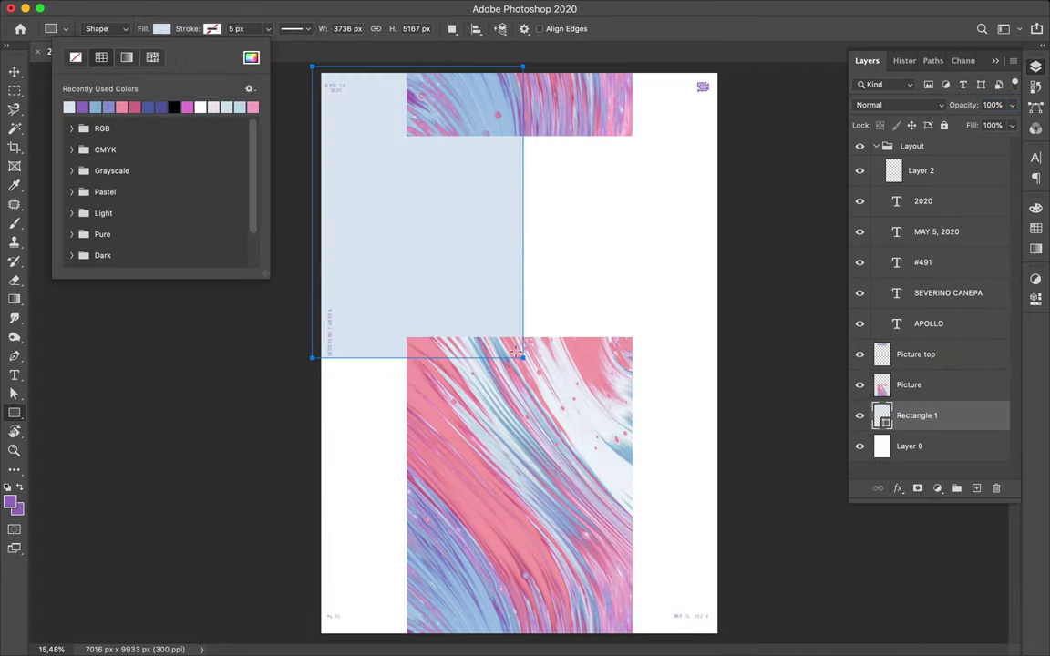
- Draw a top-right block filled with a pale pink sampled from the image
drag(516, 353, 725, 637)
drag(725, 352, 497, 68)
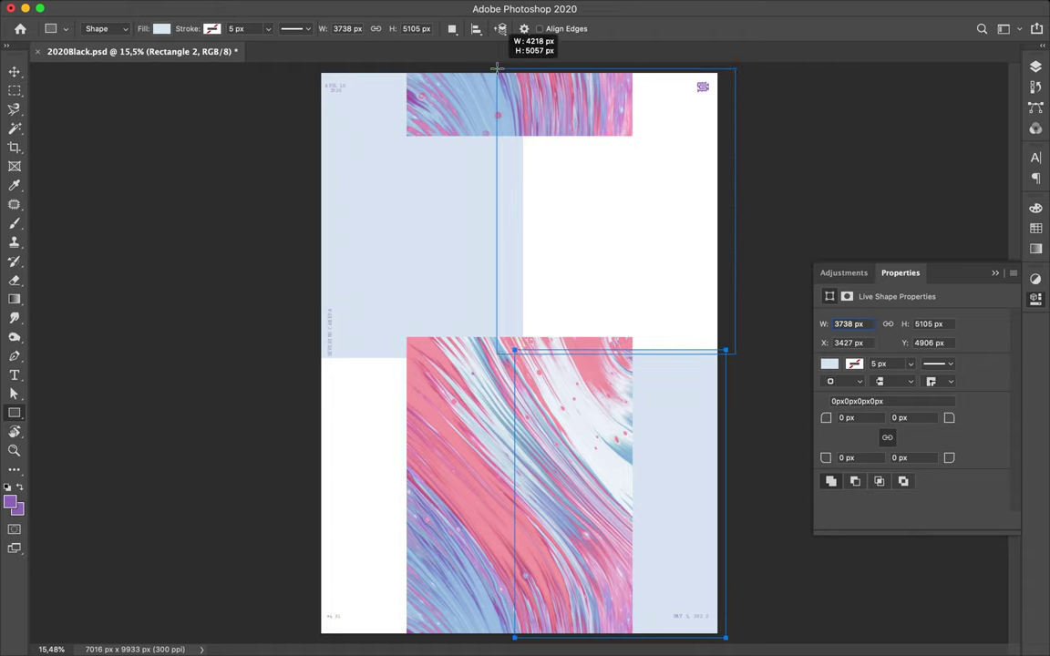
click(161, 28)
click(252, 57)
click(561, 373)
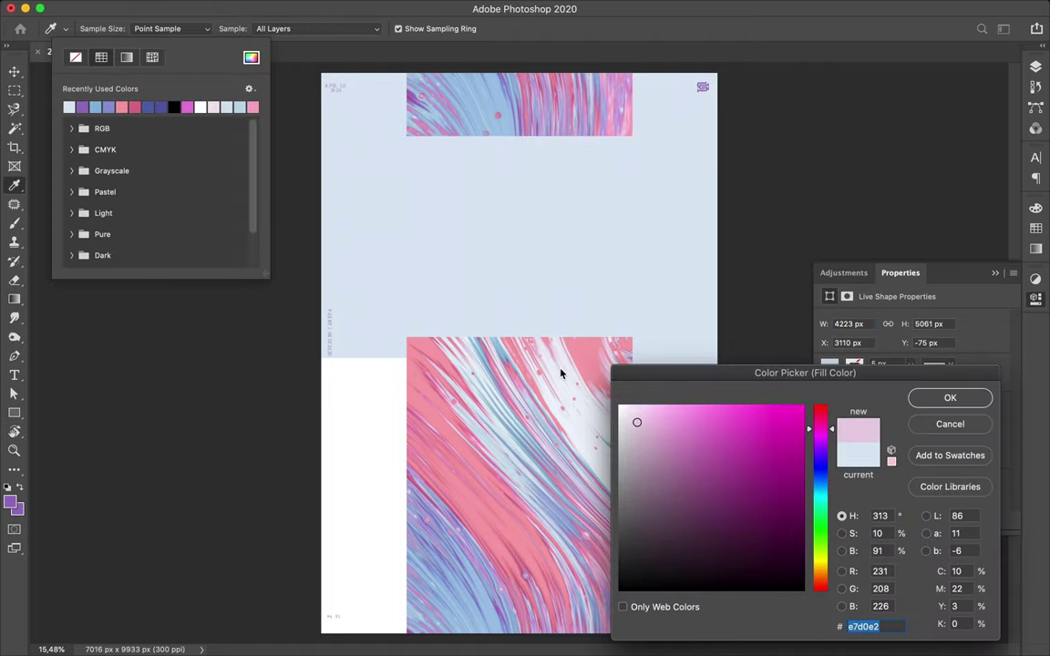
click(949, 397)
click(252, 57)
click(561, 369)
click(556, 365)
- Copy the pink block to the bottom-left and make the top-left blue block taller
key(Return)
key(v)
drag(632, 307, 416, 592)
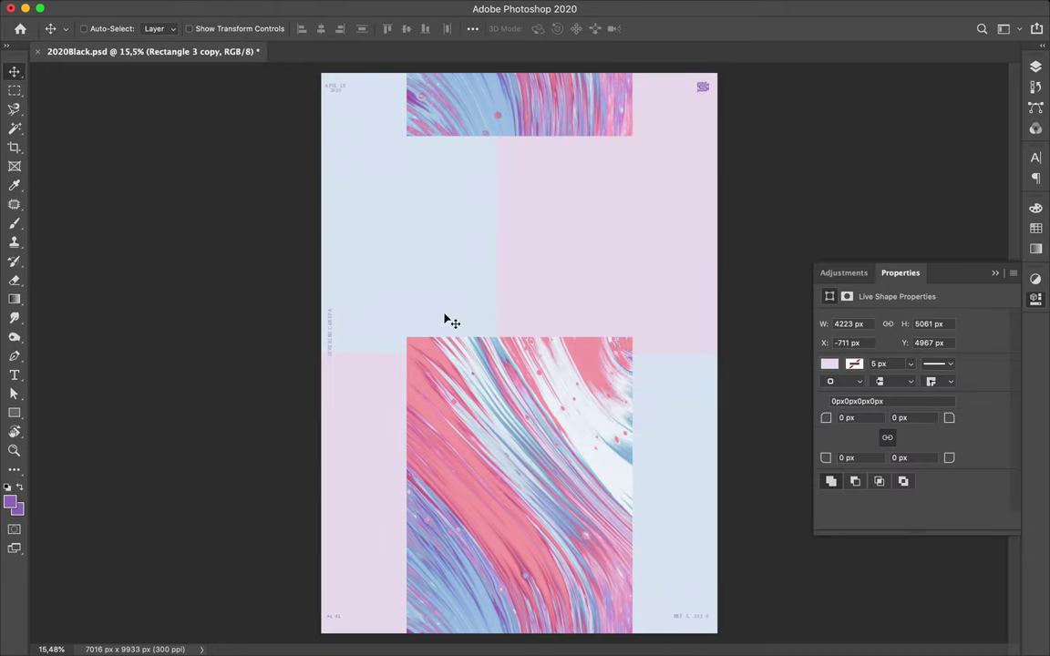
key(ctrl+t)
mouse_move(418, 356)
mouse_down()
mouse_move(418, 406)
mouse_move(379, 483)
mouse_up()
key(Return)
click(499, 412)
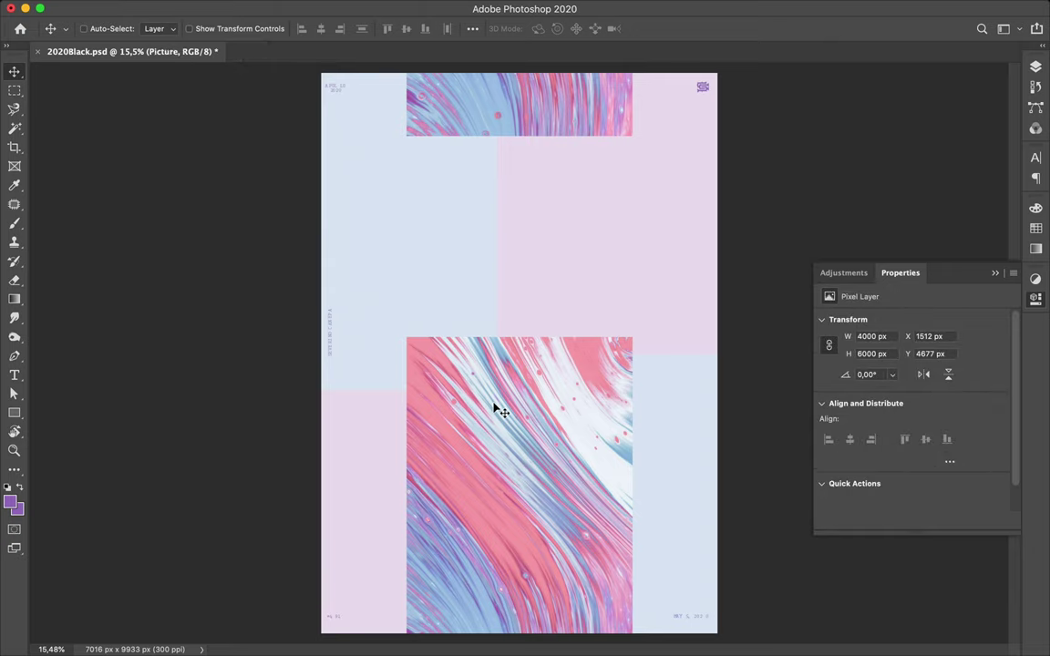
- Copy a square of the paint image to its own layer, move it up, and duplicate it
key(m)
key(ctrl+j)
key(v)
mouse_move(484, 567)
mouse_down()
mouse_move(629, 365)
mouse_move(527, 380)
mouse_up()
key(F7)
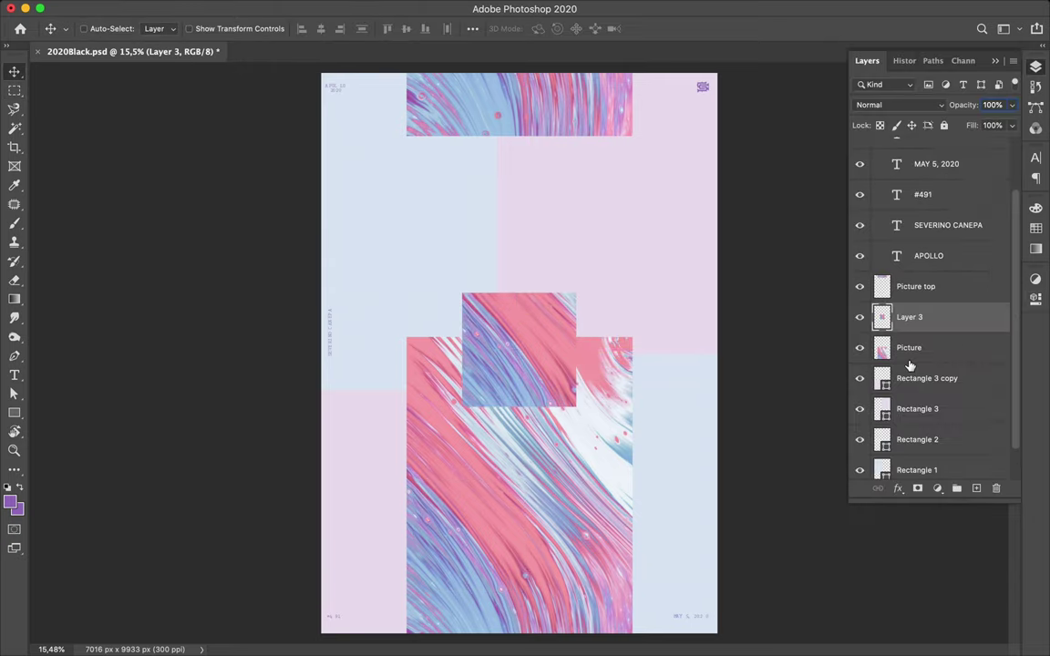
key(ctrl+j)
- Give the square copy Gaussian Blur and a Linear Burn blend mode
click(341, 7)
click(605, 208)
click(898, 104)
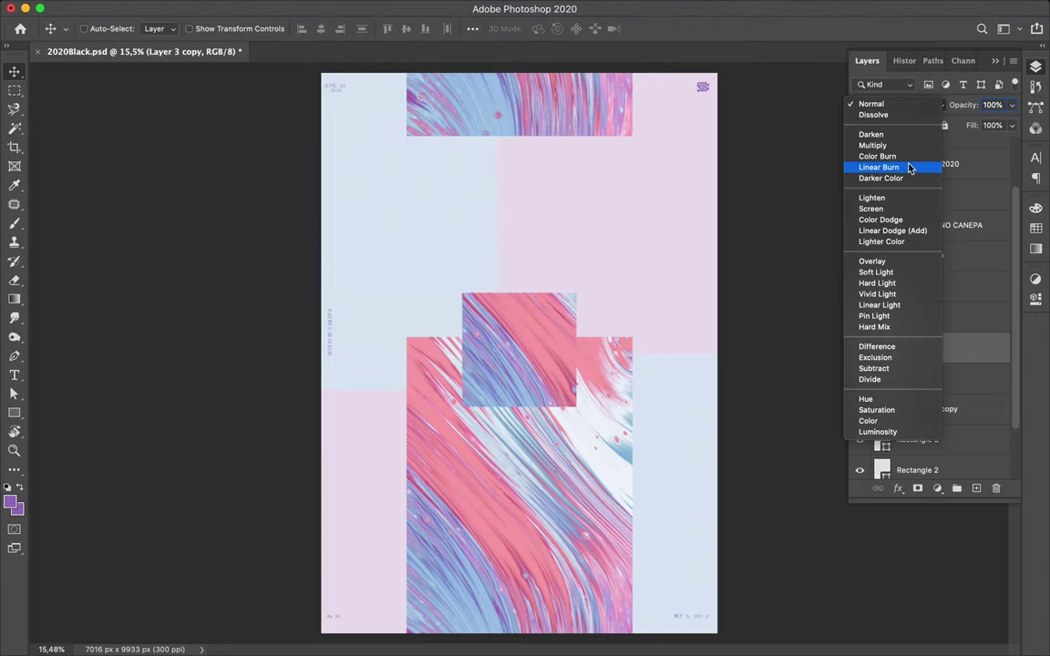
click(909, 167)
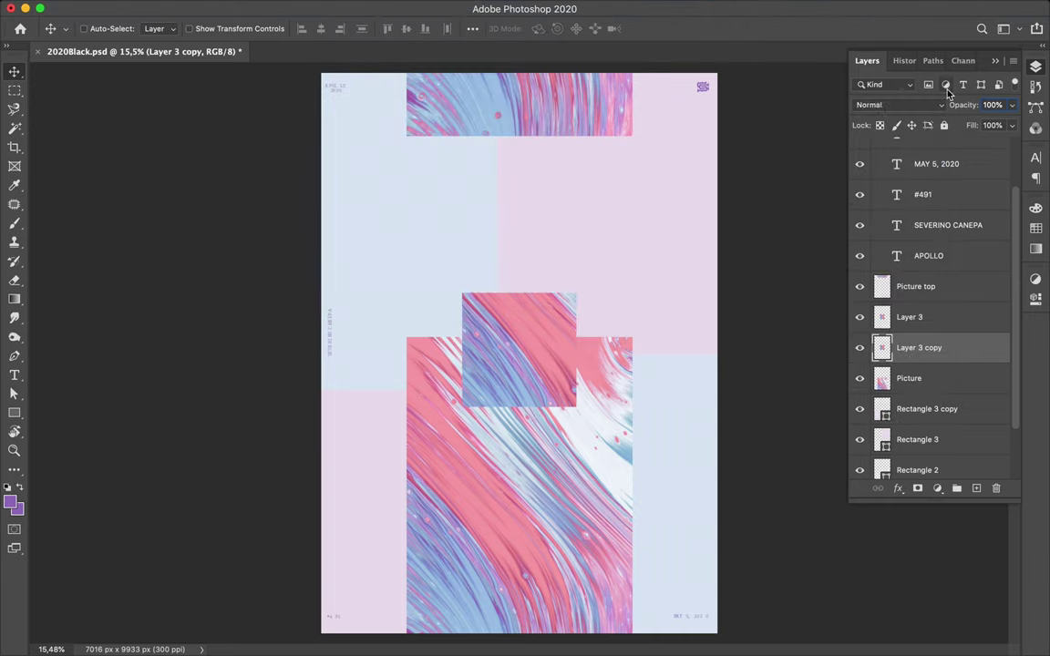
click(915, 62)
click(866, 60)
click(918, 347)
click(343, 8)
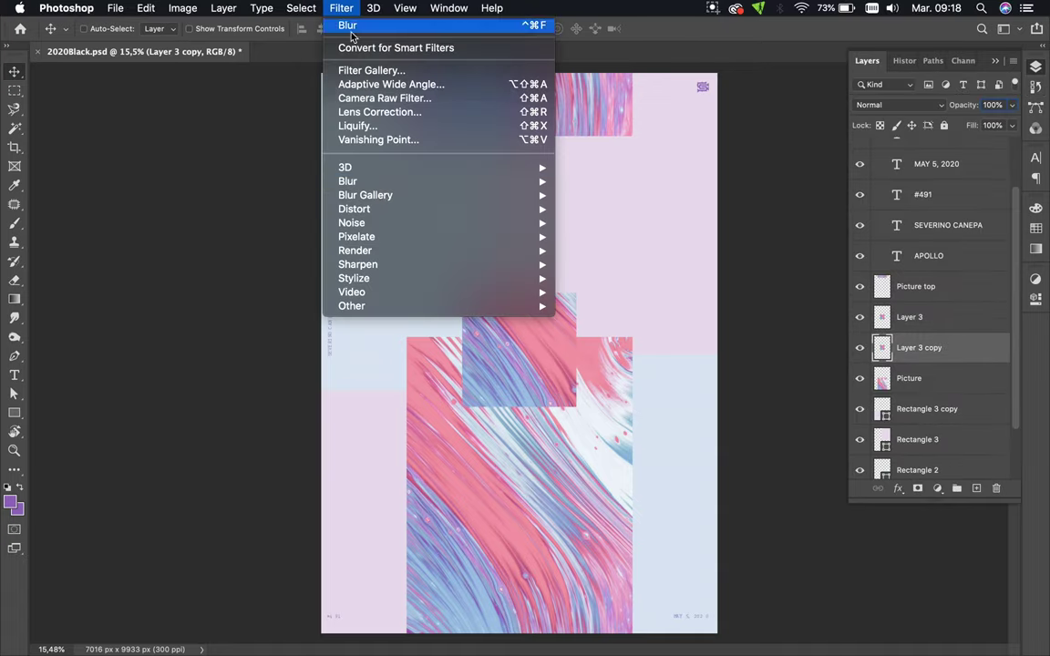
click(574, 234)
key(Escape)
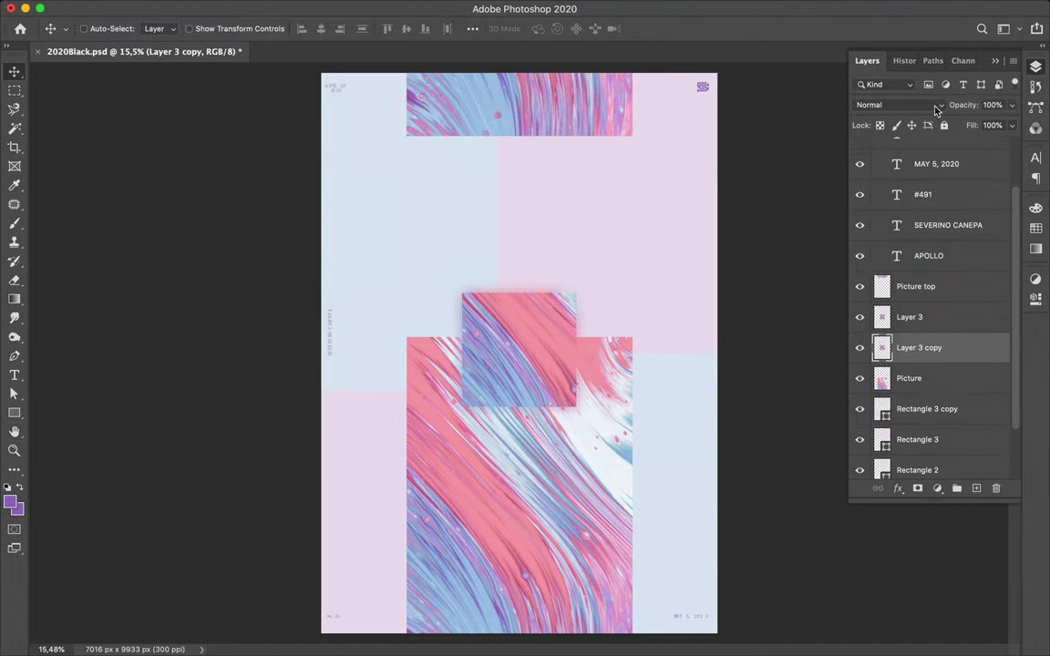
click(951, 316)
- Name the blurred layer Square Shadow and set its blend mode to Darker Color
text(SquaShadow)
key(Return)
click(912, 105)
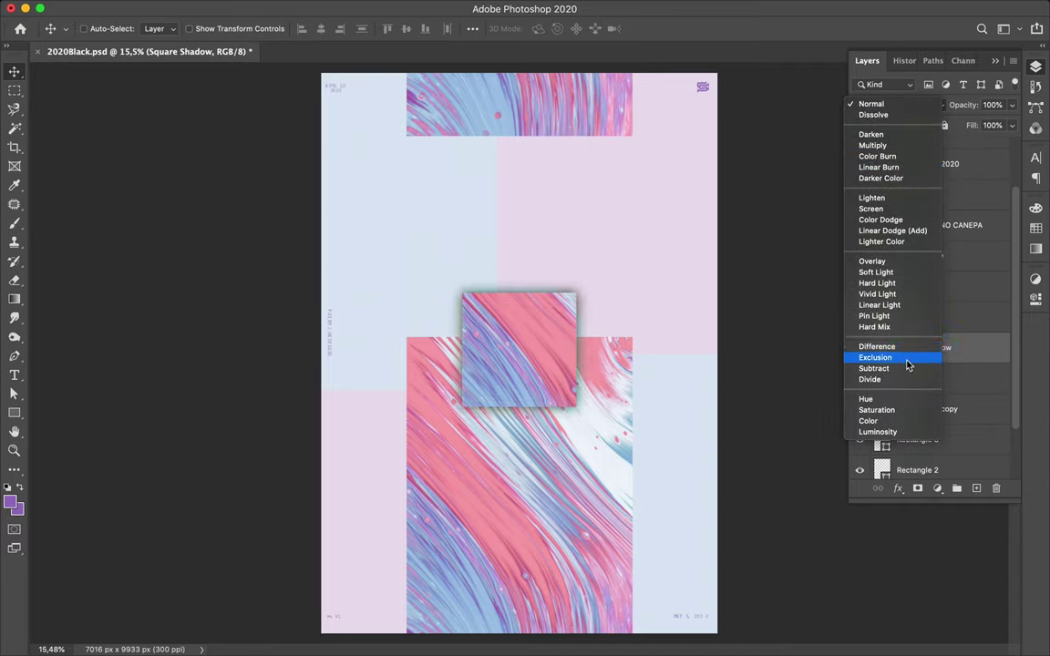
click(888, 177)
click(917, 107)
click(917, 107)
- Duplicate both square layers and set Square copy to the Overlay blend mode
key(super+j)
click(948, 313)
key(super+j)
click(906, 105)
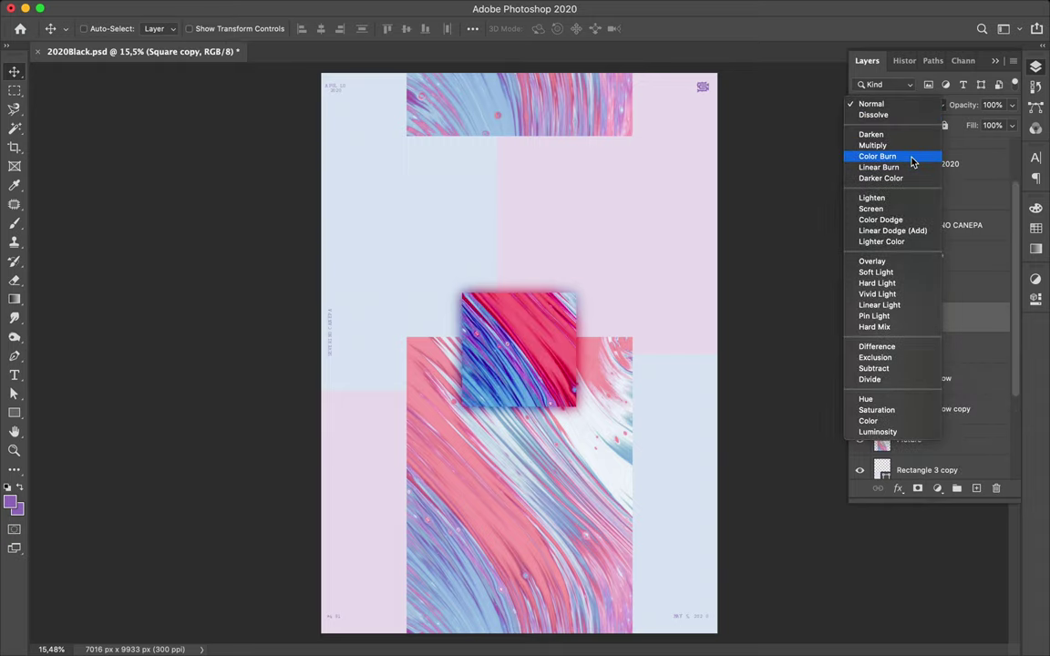
click(902, 261)
click(628, 382)
- Duplicate Picture, apply Gaussian Blur in Linear Burn mode, and duplicate that glow layer
drag(911, 439, 916, 467)
click(340, 8)
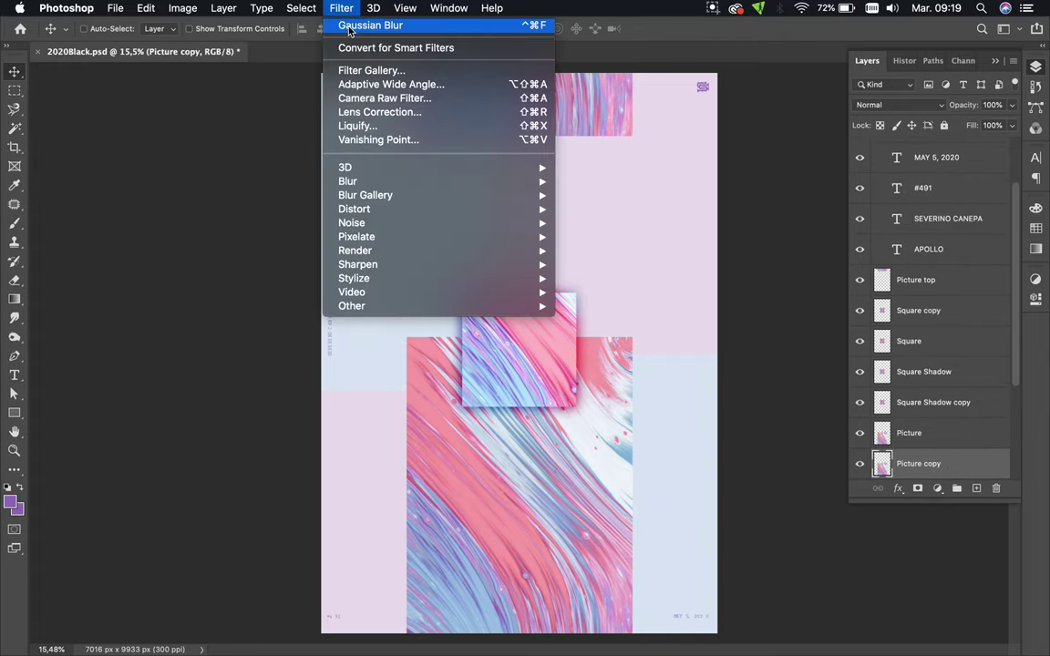
click(365, 26)
click(898, 105)
click(875, 167)
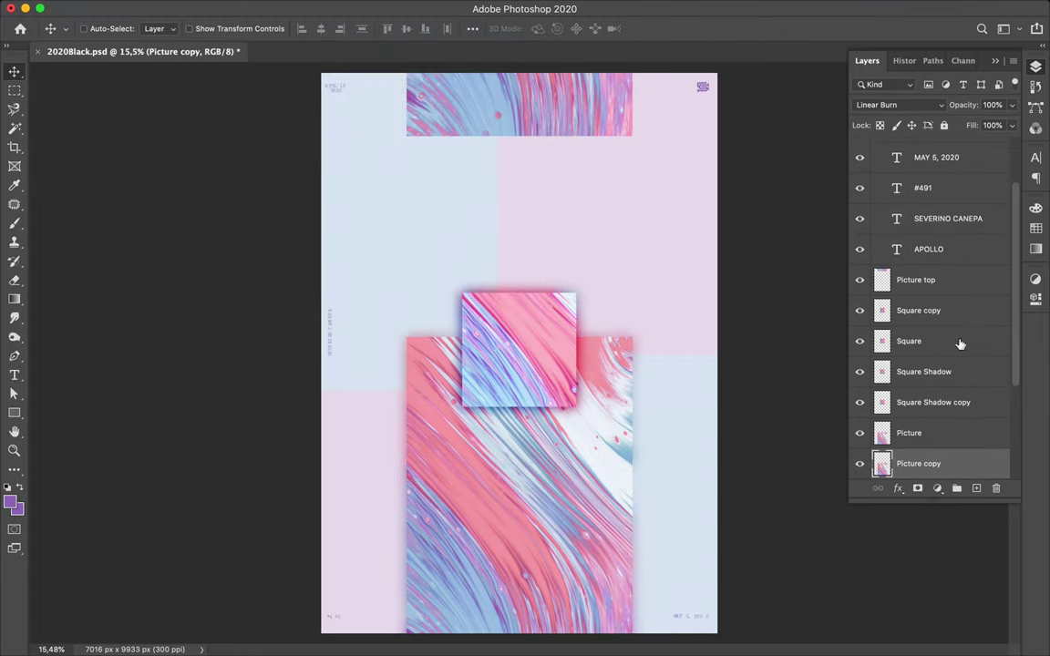
drag(916, 464, 930, 447)
- Trim the top paint strip's upper area and move the strip up to the top edge
click(538, 108)
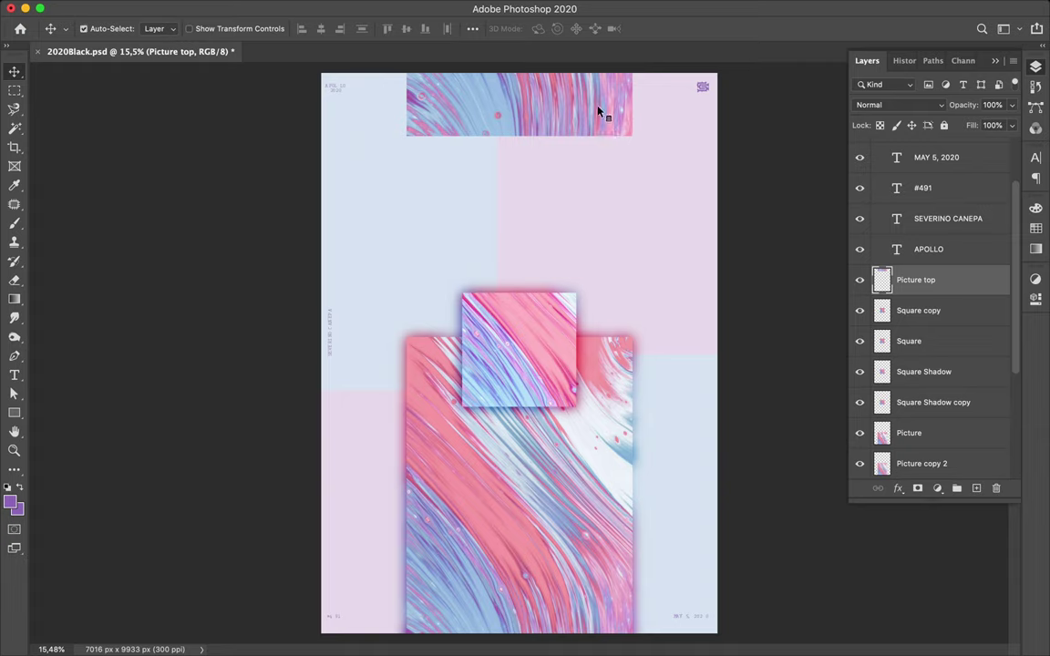
key(m)
mouse_move(390, 92)
mouse_down()
mouse_move(692, 359)
mouse_move(668, 328)
mouse_up()
key(Delete)
key(v)
drag(546, 392, 571, 91)
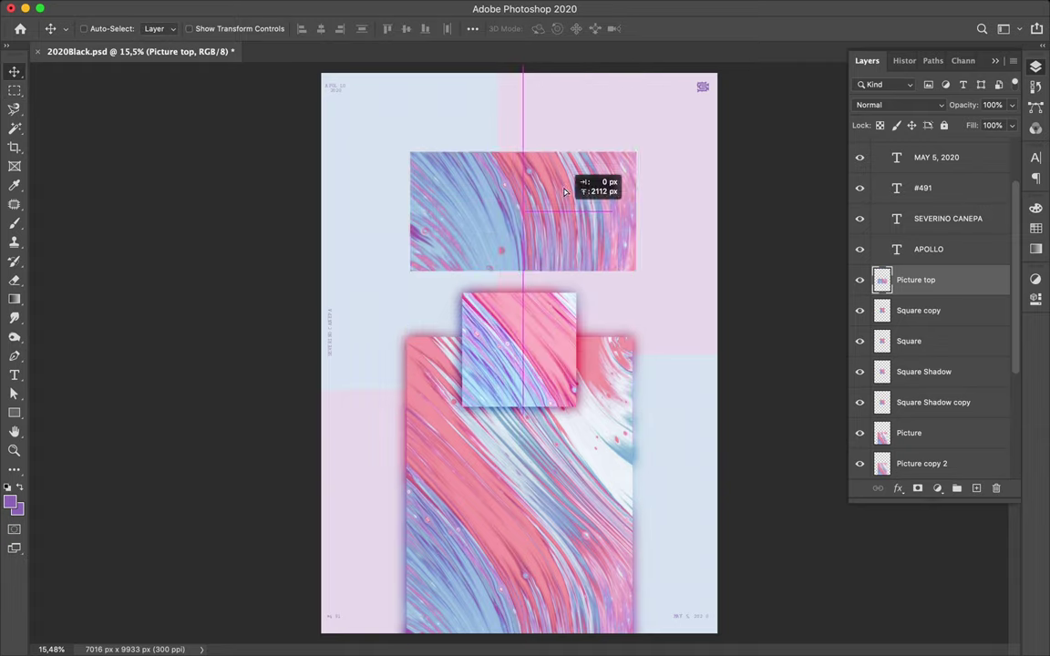
mouse_move(415, 5)
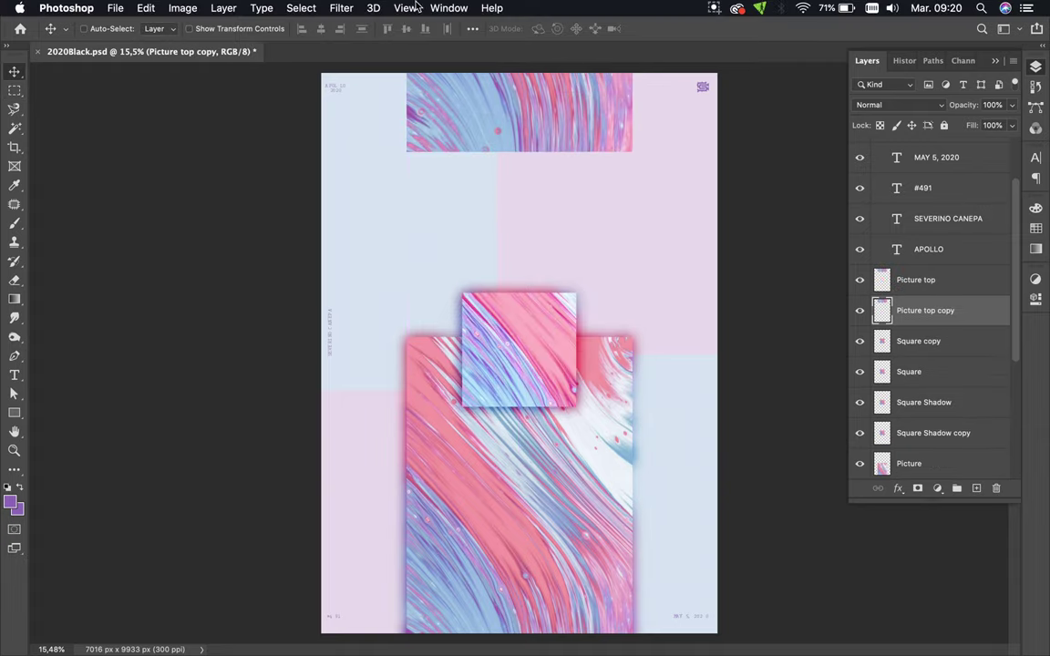
- Blur the top strip copy, set it to Linear Burn, and duplicate it
click(341, 8)
click(364, 30)
click(939, 105)
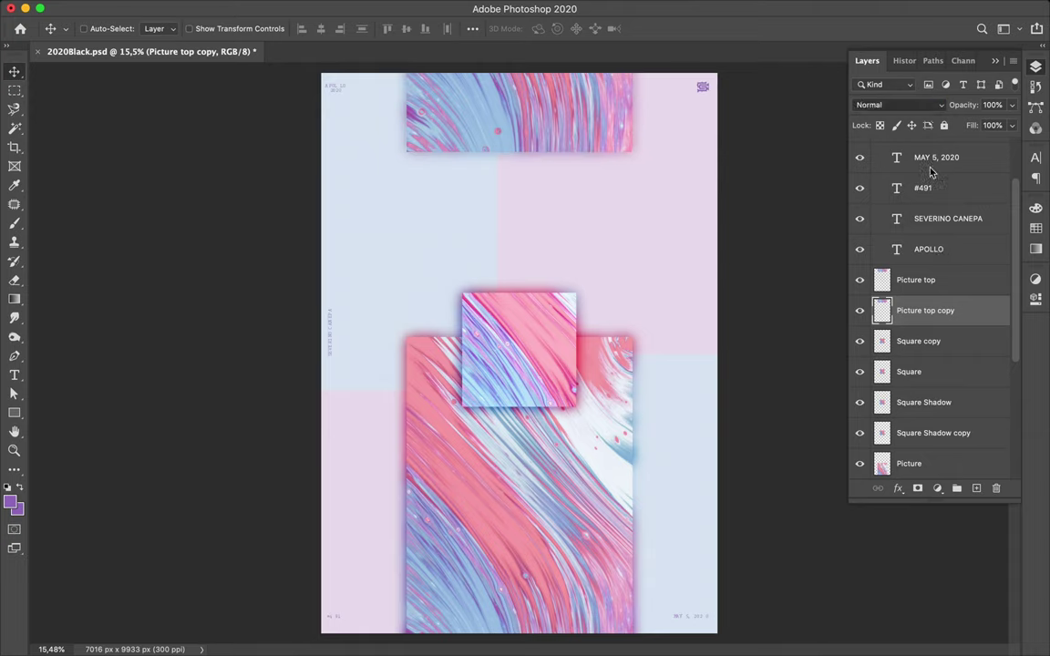
click(931, 172)
key(super+j)
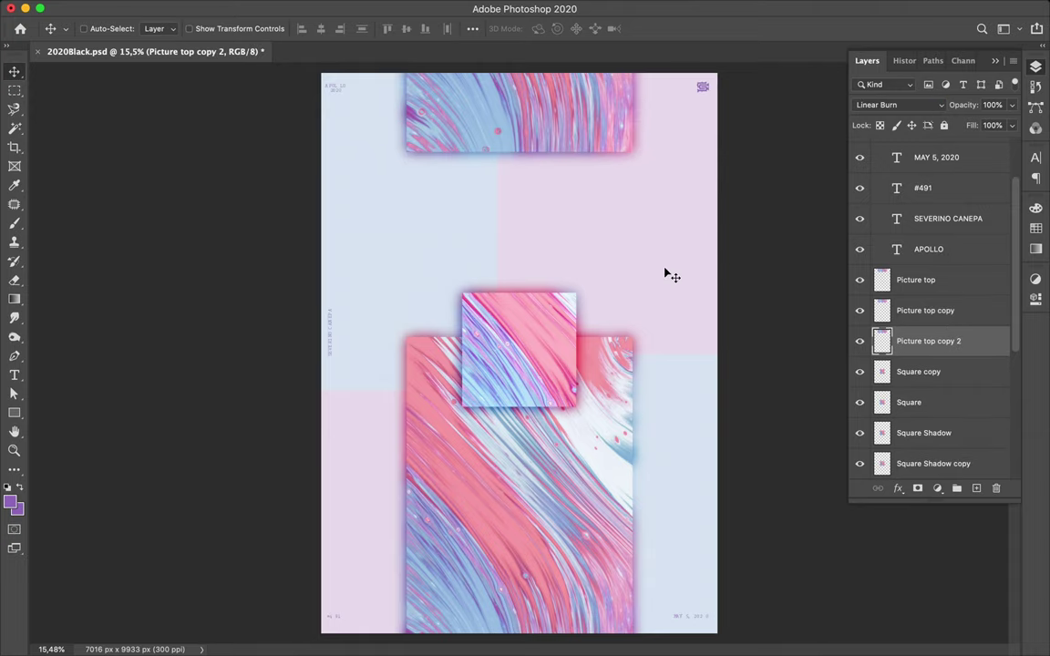
super+click(614, 421)
scroll(574, 426, up, 2)
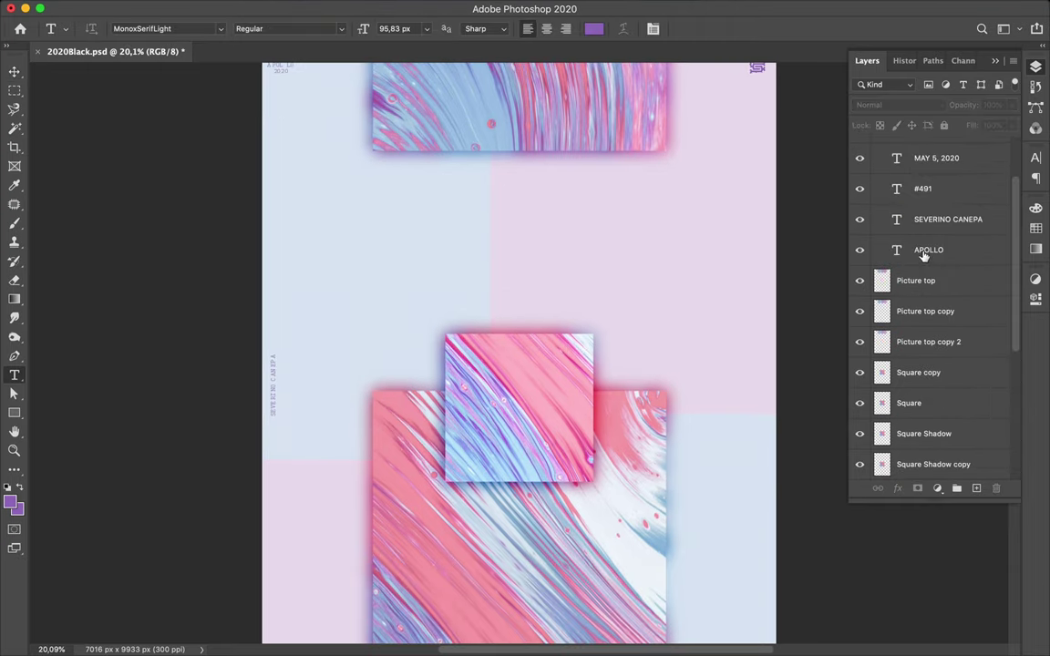
- Duplicate the APOLLO text, enlarge the copy mid-poster, and retype it as ALTERATION
drag(861, 252, 865, 298)
key(v)
key(super+t)
mouse_move(283, 71)
mouse_down()
mouse_move(461, 237)
mouse_move(772, 316)
mouse_up()
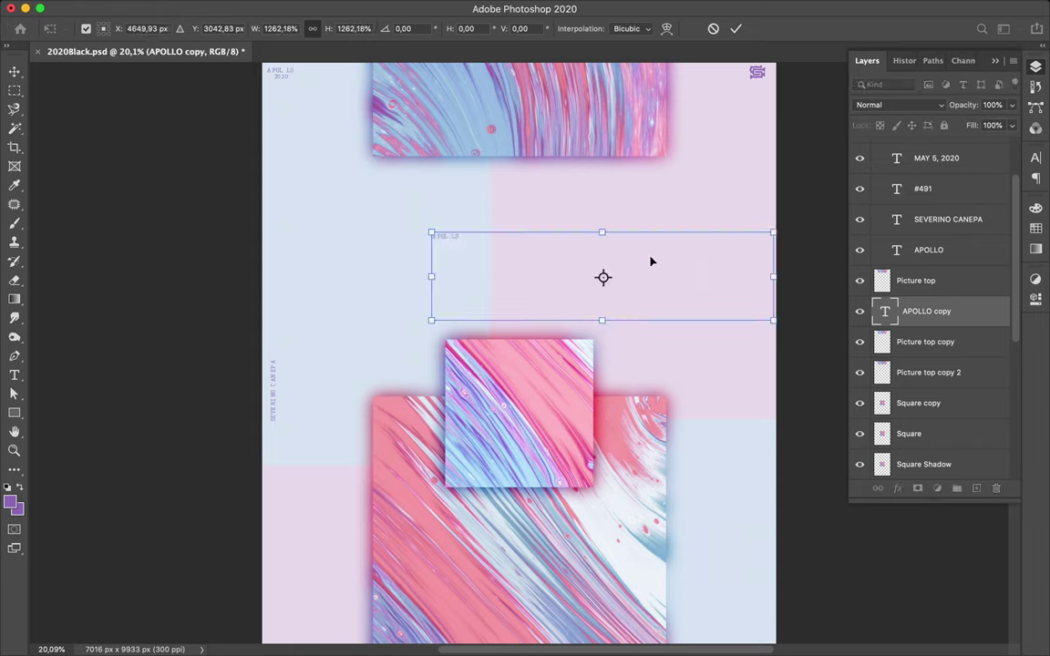
key(Return)
double_click(884, 311)
text(ALTERATION)
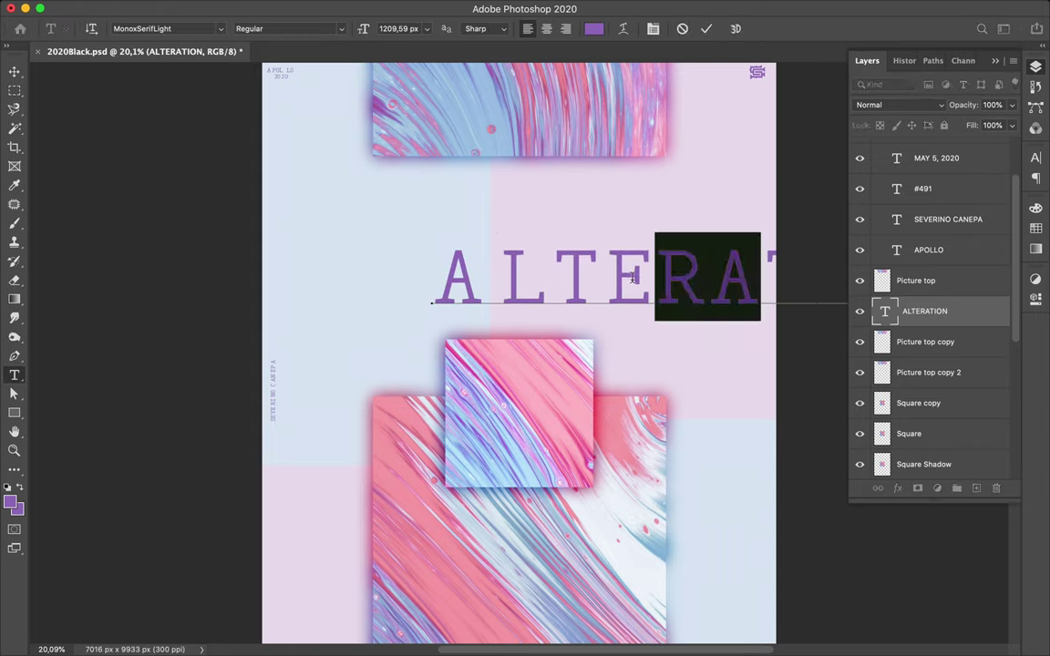
key(super+Return)
- Move ALTERATION toward the left edge and colour it light blue sampled from the paint image
key(v)
drag(498, 293, 339, 273)
key(t)
click(353, 246)
key(super+a)
click(593, 28)
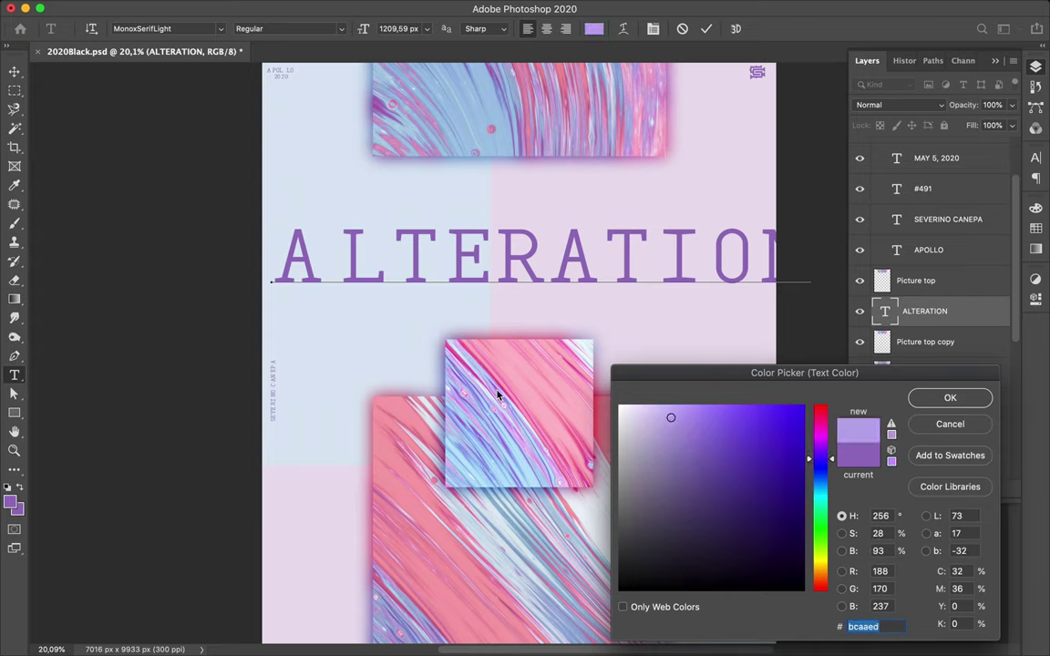
click(528, 529)
click(950, 398)
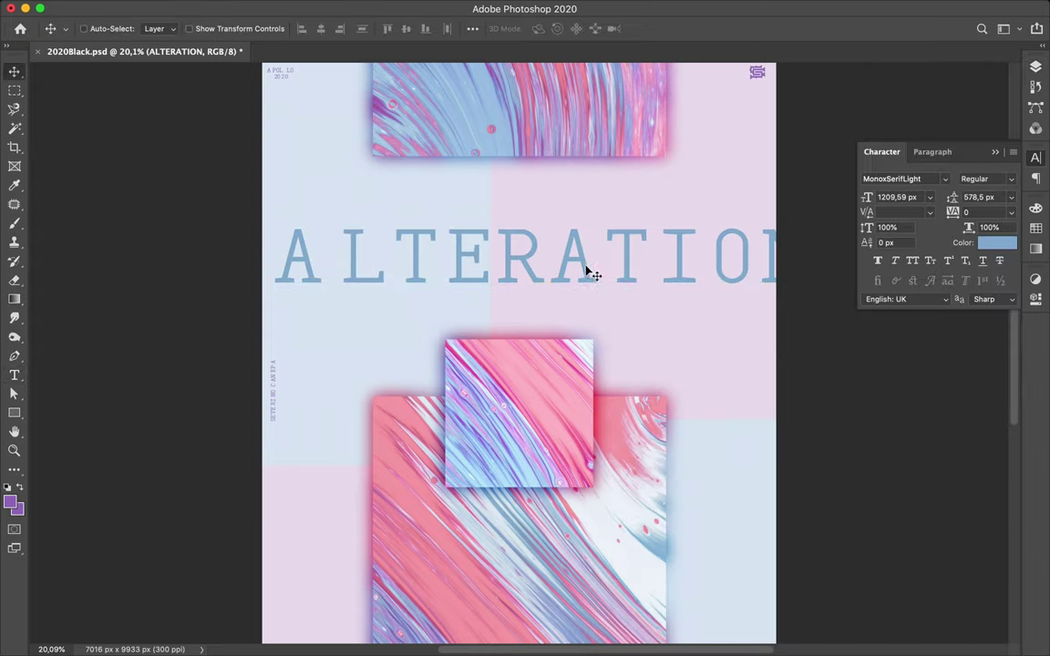
- Widen ALTERATION's letter spacing and move it up beside the top strip
drag(586, 272, 781, 251)
key(super+a)
mouse_move(866, 212)
mouse_down()
mouse_move(856, 214)
mouse_move(880, 219)
mouse_up()
mouse_move(679, 212)
mouse_down()
mouse_move(267, 408)
mouse_move(362, 475)
mouse_up()
drag(655, 224, 654, 157)
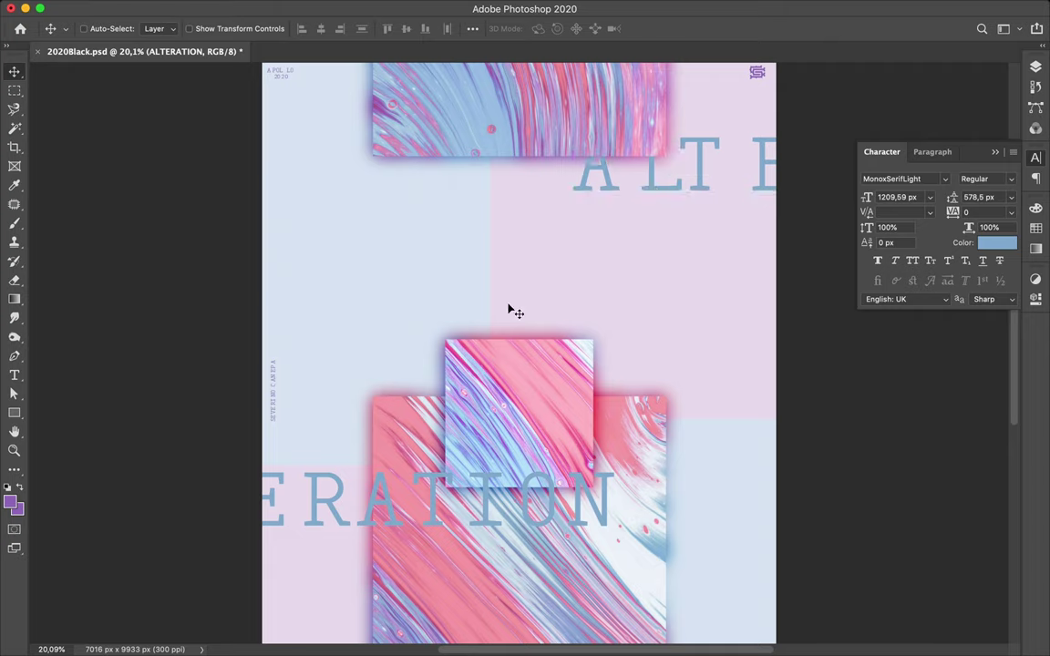
- Move ALTERATION and its copy lower in the layer stack, below the strips, and raise the side text
click(1035, 67)
drag(935, 239, 935, 314)
click(337, 510)
drag(337, 511, 331, 399)
mouse_move(934, 210)
mouse_down()
mouse_move(919, 270)
mouse_move(932, 283)
mouse_move(931, 485)
mouse_move(926, 431)
mouse_up()
drag(272, 392, 271, 217)
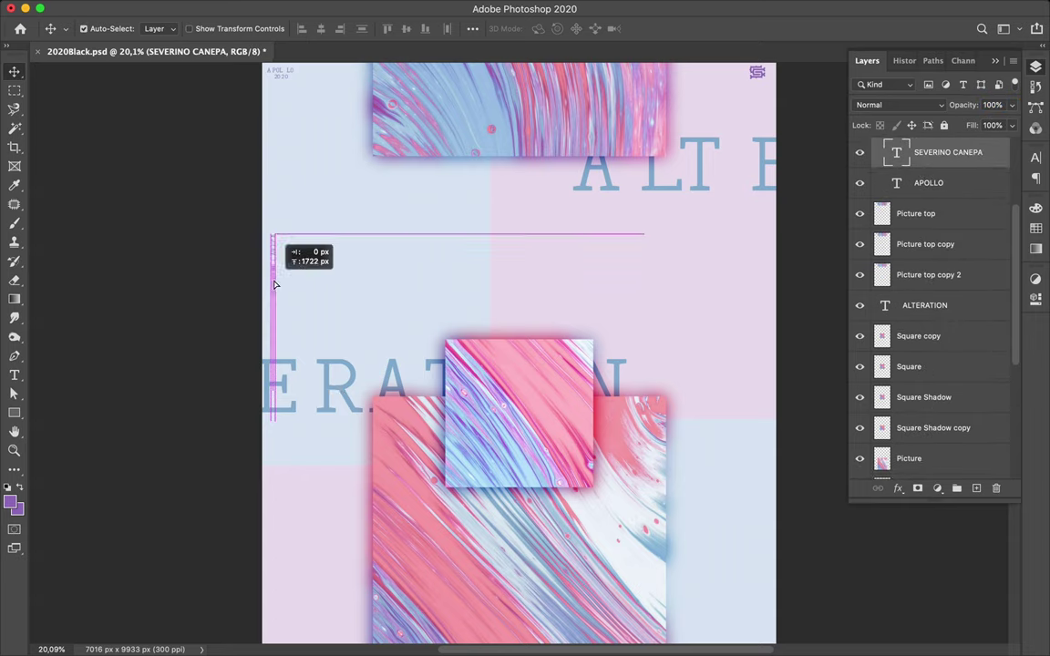
- Reposition the lower ALTERATION copy so ERATION shows across the left beneath the ALTE line
double_click(319, 381)
click(342, 377)
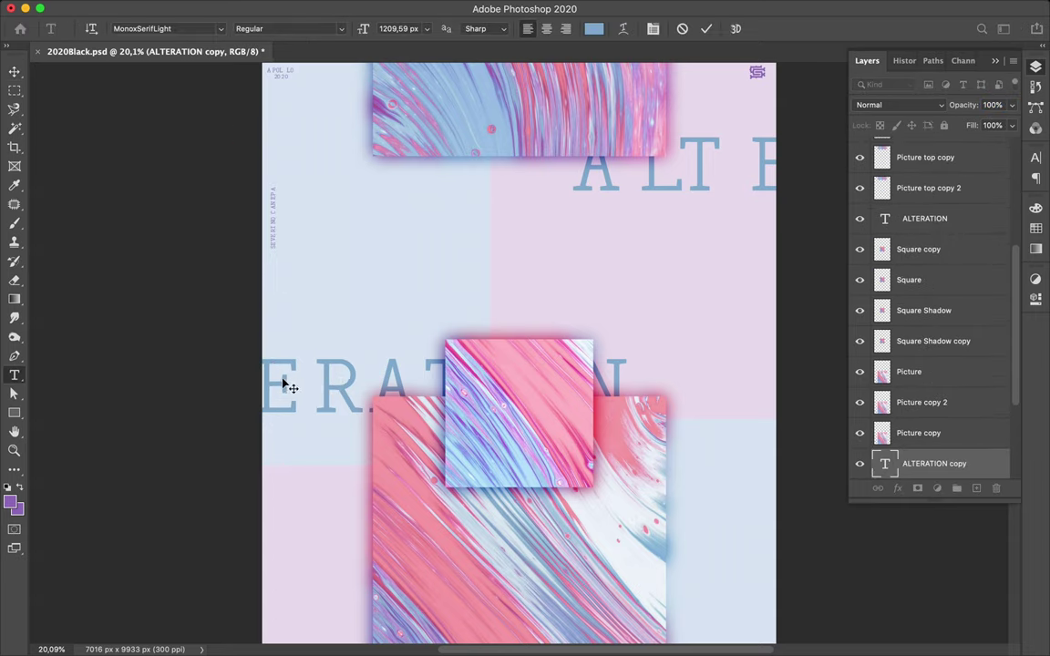
key(Escape)
key(v)
drag(292, 379, 301, 383)
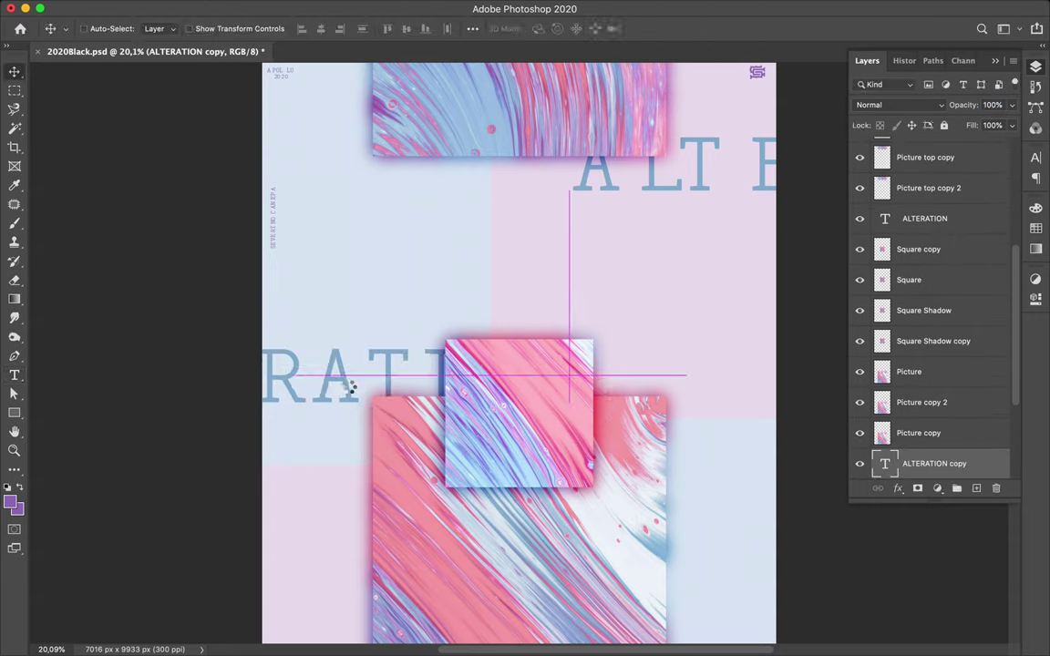
drag(333, 373, 381, 267)
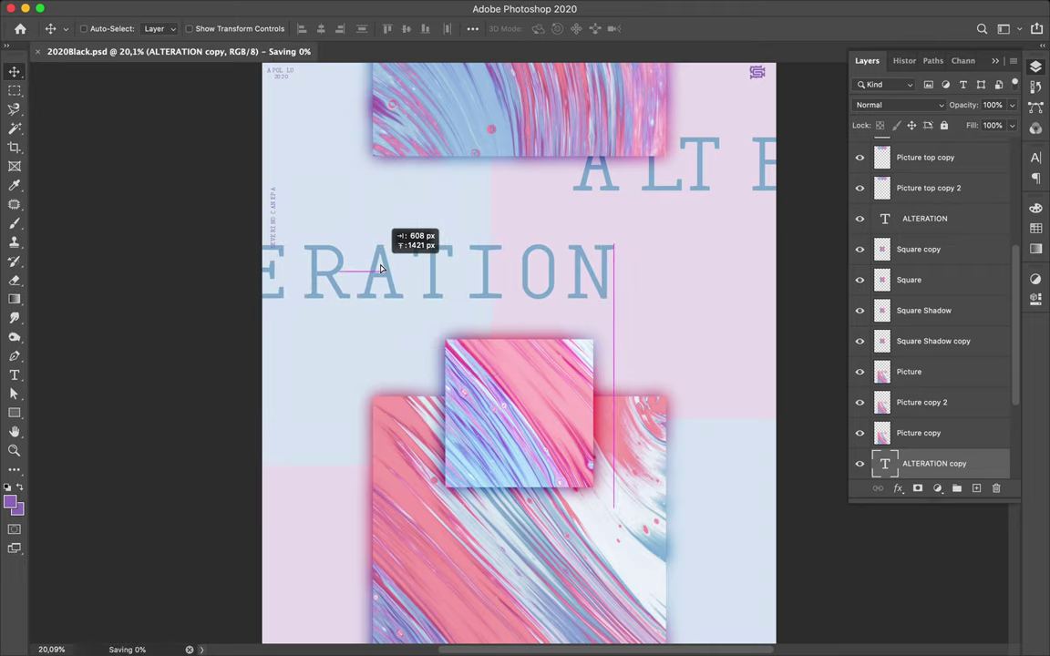
drag(380, 268, 360, 273)
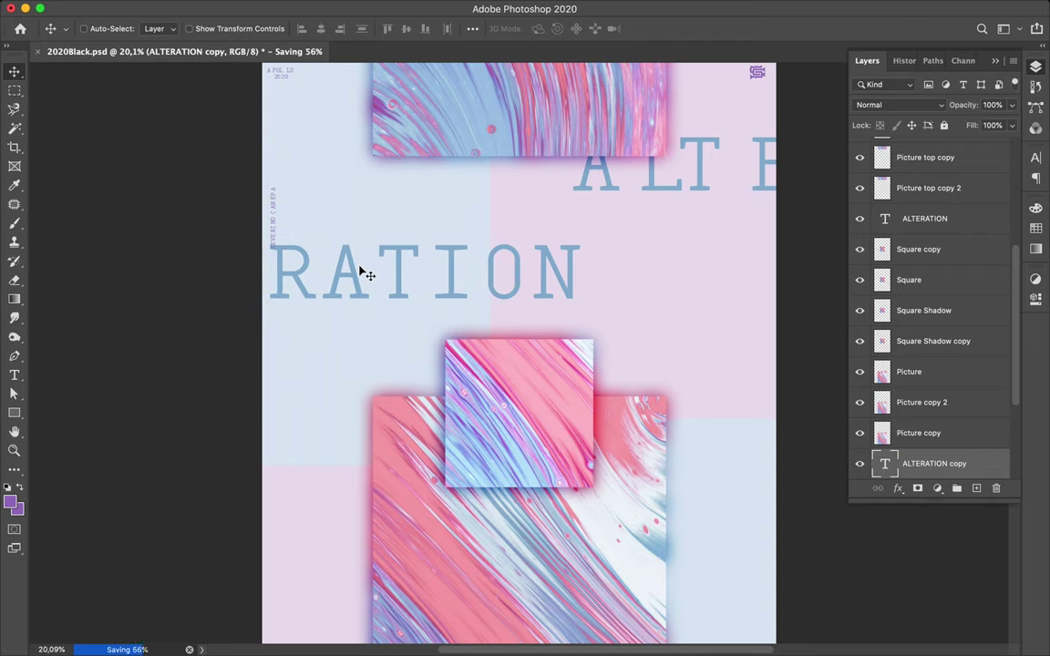
drag(375, 271, 358, 275)
double_click(729, 162)
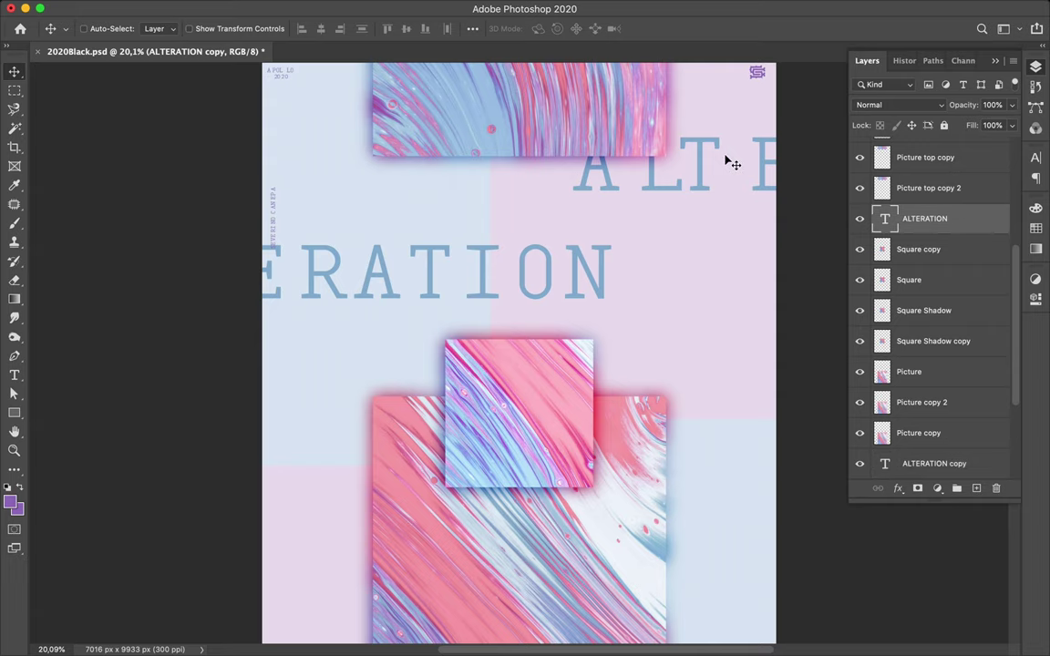
- Set the ALTERATION title in MonoxSerifExtraLightItalic
key(ctrl+a)
click(1035, 158)
click(1011, 178)
click(945, 179)
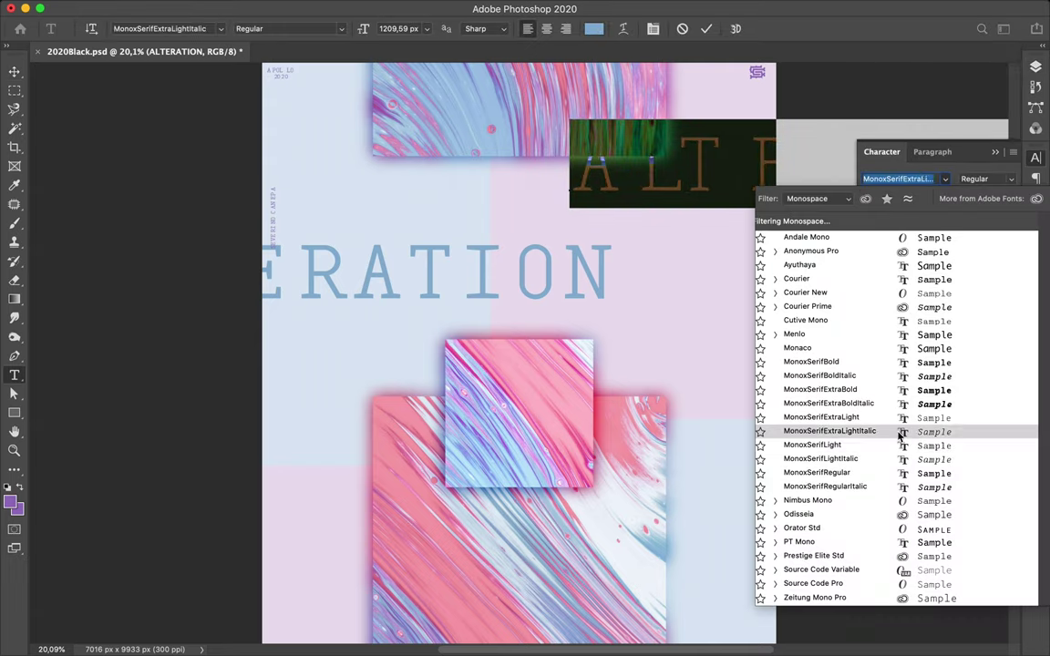
click(898, 433)
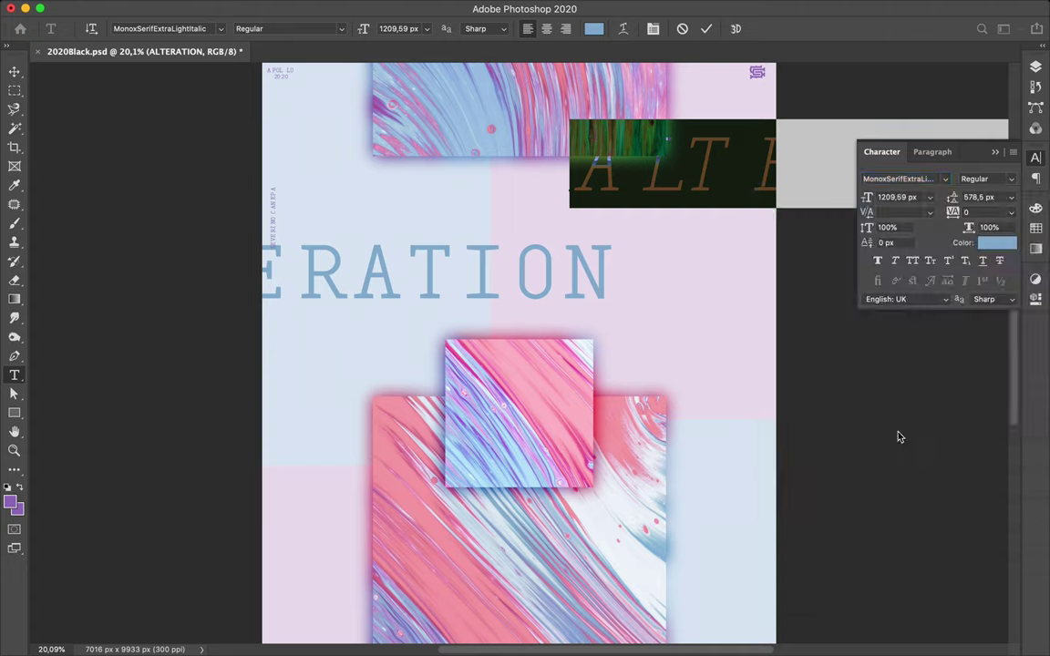
- Set the lower line in MonoxSerifExtraLightItalic and kern its letters into 'ERA TIO N'
click(578, 287)
key(ctrl+a)
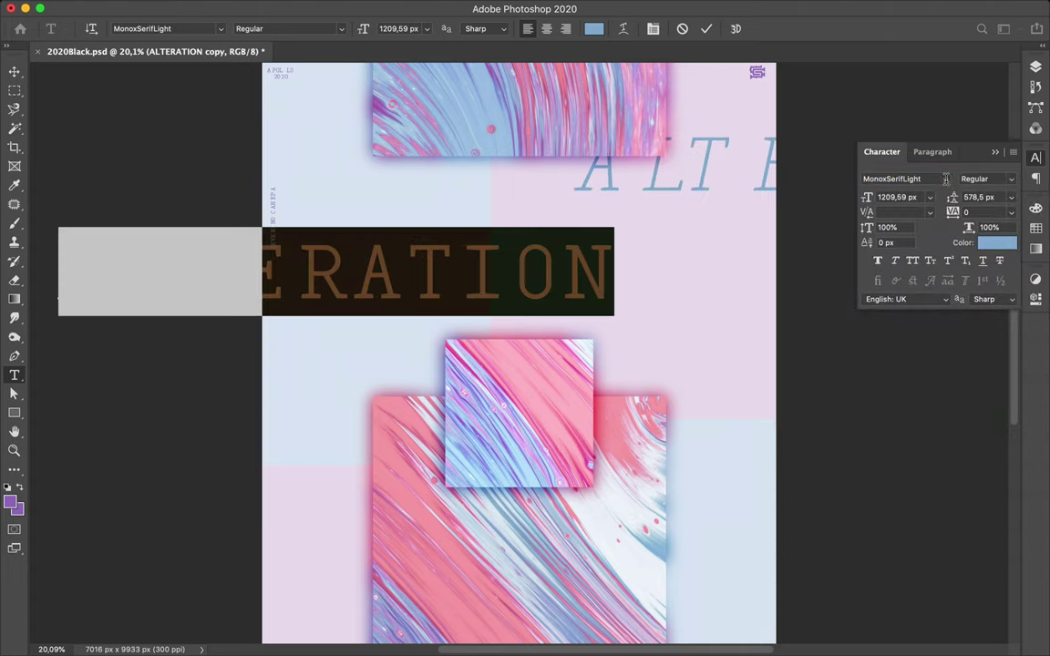
click(945, 178)
click(872, 439)
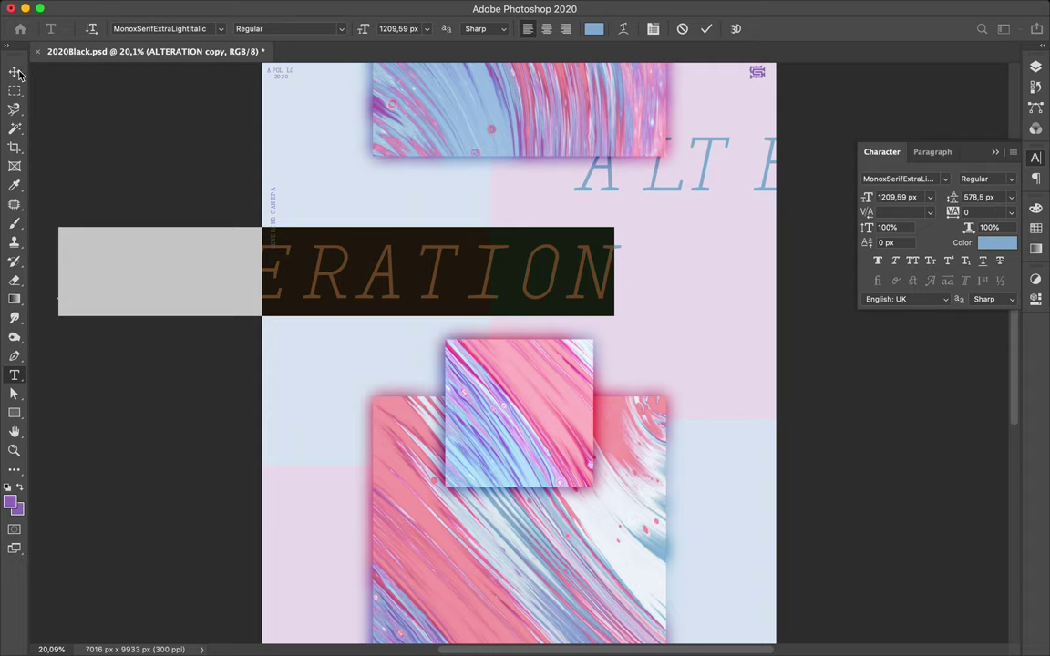
click(352, 270)
mouse_move(866, 212)
mouse_down()
mouse_move(848, 215)
mouse_move(883, 213)
mouse_move(854, 221)
mouse_up()
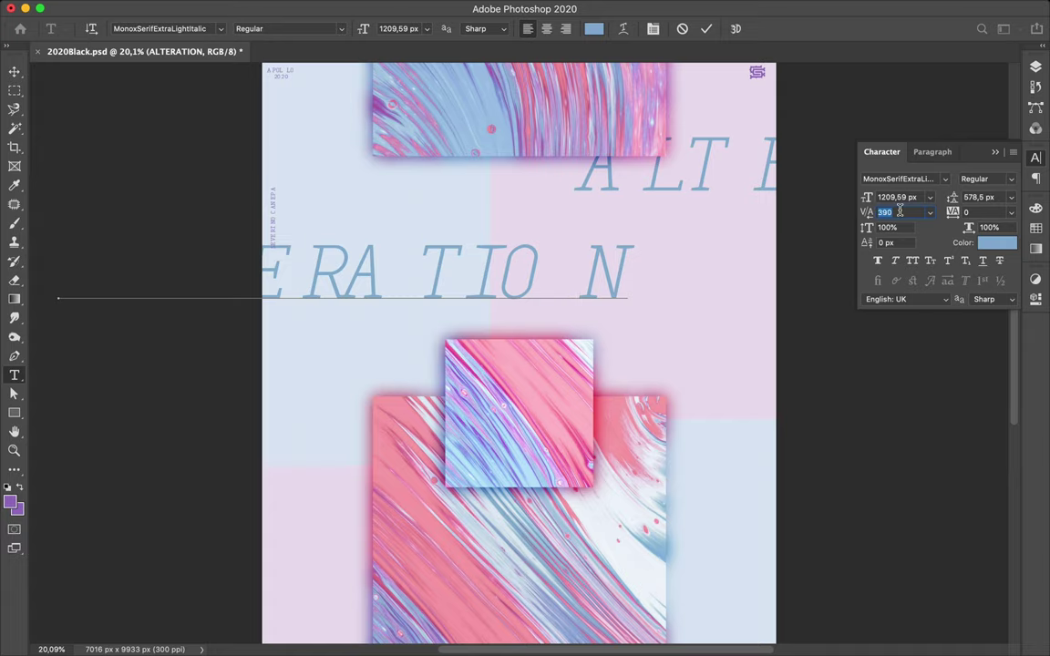
click(151, 131)
- Lower the vertical side text and duplicate the title layer, retyping it as #491
drag(268, 211, 270, 339)
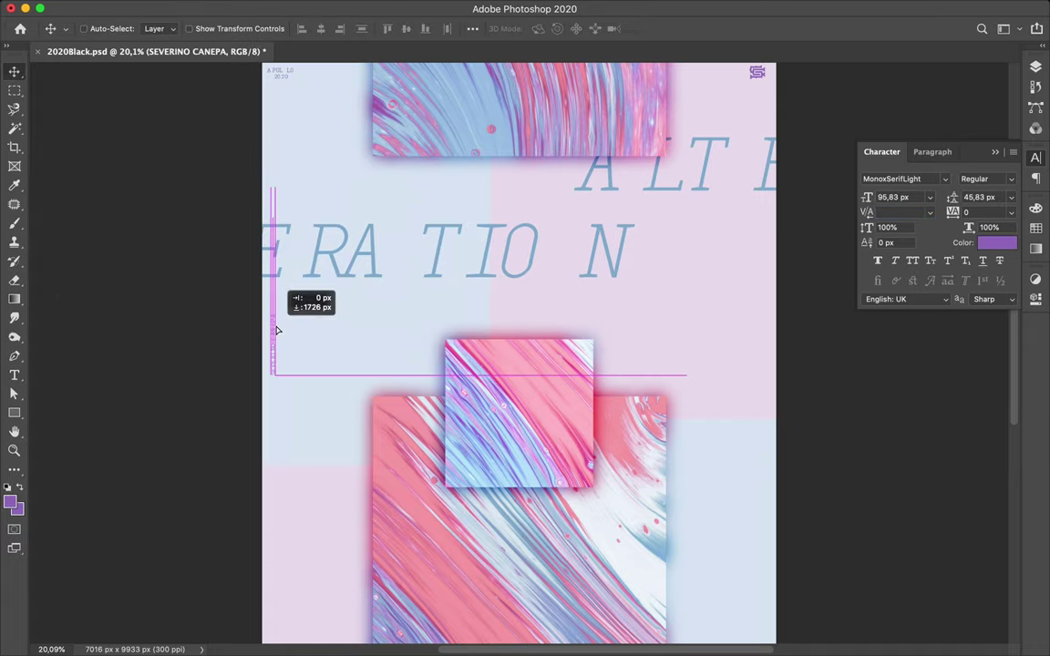
scroll(392, 321, down, 2)
drag(392, 320, 394, 406)
double_click(423, 323)
key(BackSpace)
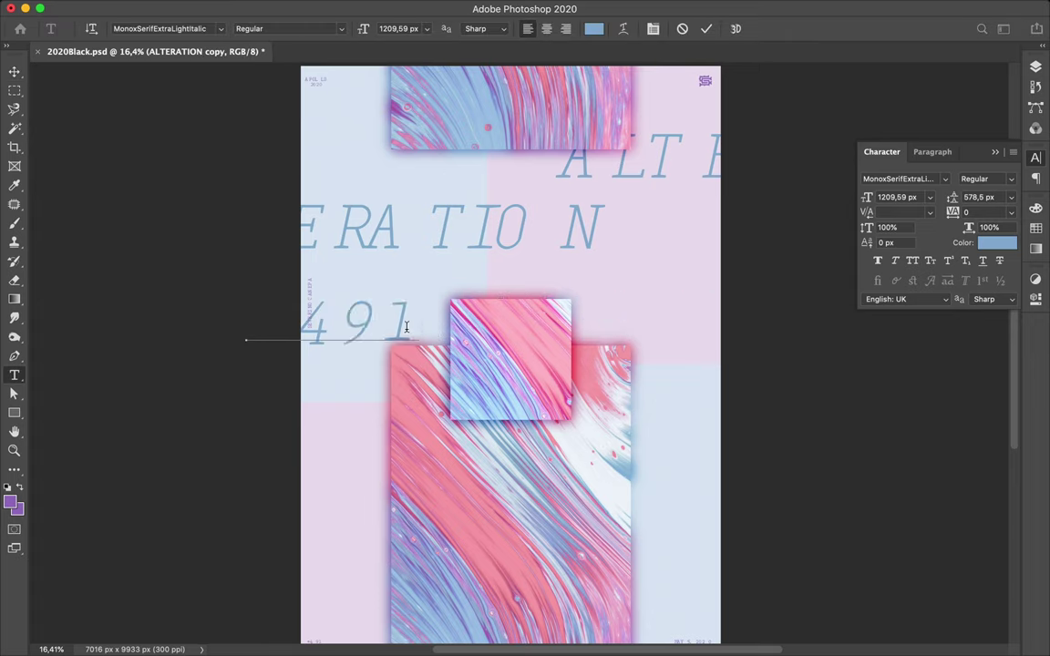
key(Escape)
- Move #491 so it sits behind the small paint-image square
key(v)
mouse_move(413, 324)
mouse_down()
mouse_move(444, 345)
mouse_move(431, 336)
mouse_move(483, 333)
mouse_up()
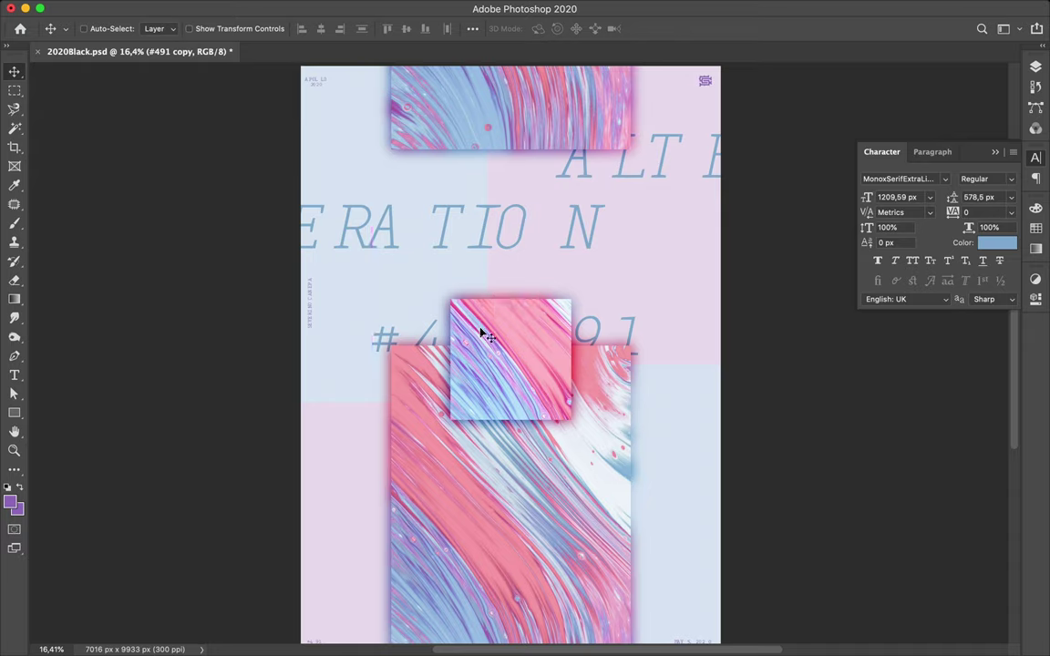
key(t)
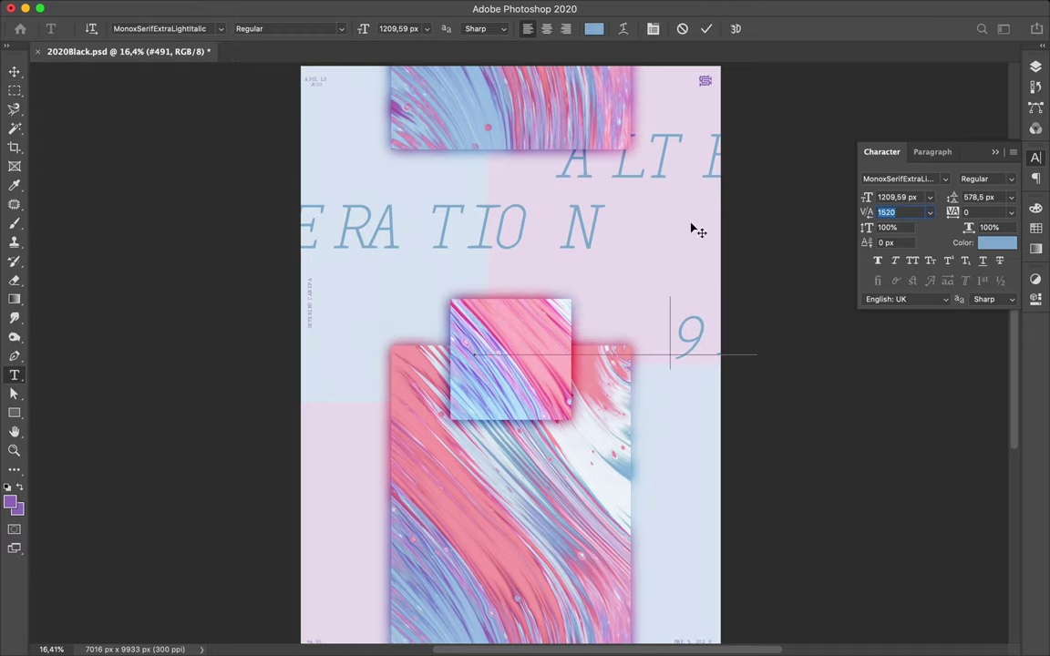
key(v)
drag(682, 315, 576, 305)
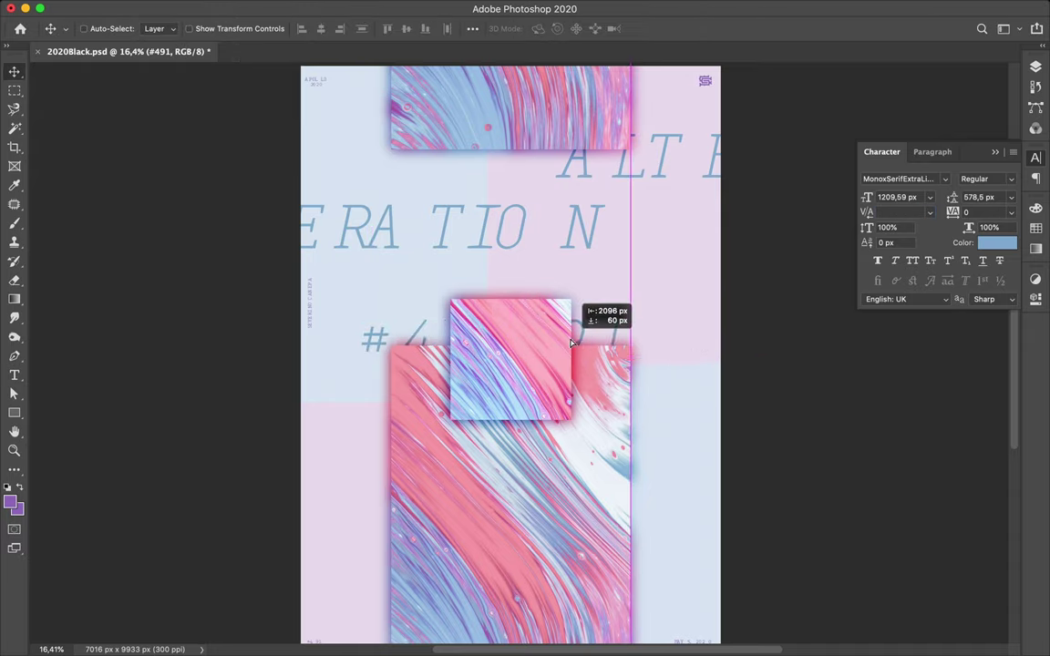
scroll(642, 289, up, 1)
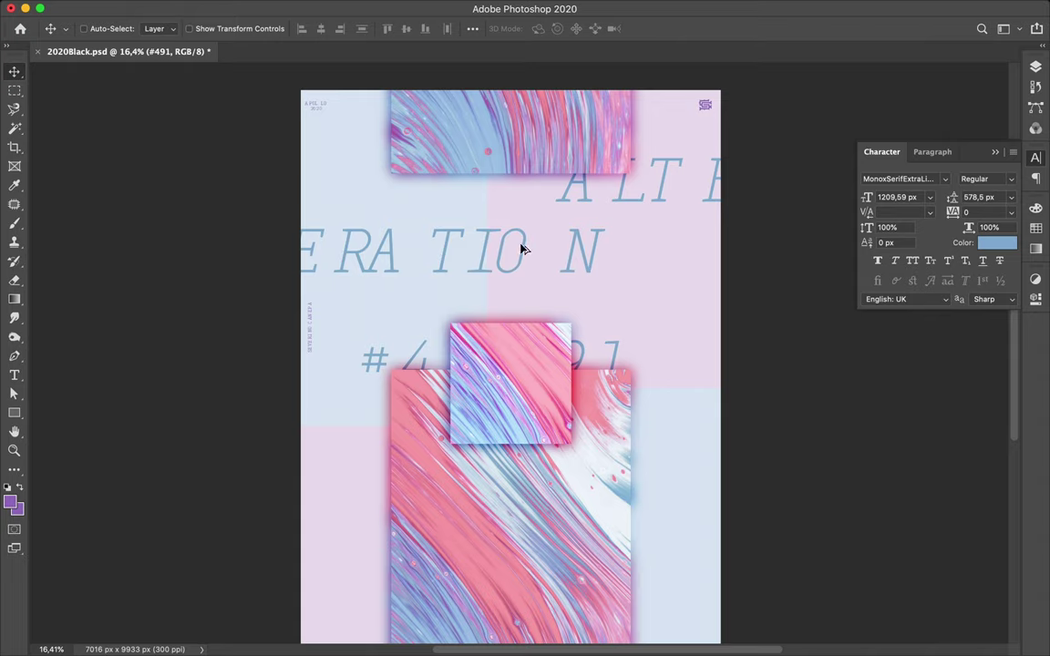
- Duplicate #491 lower on the poster and delete the Lorem Ipsum layer
drag(625, 298, 485, 518)
key(t)
click(486, 512)
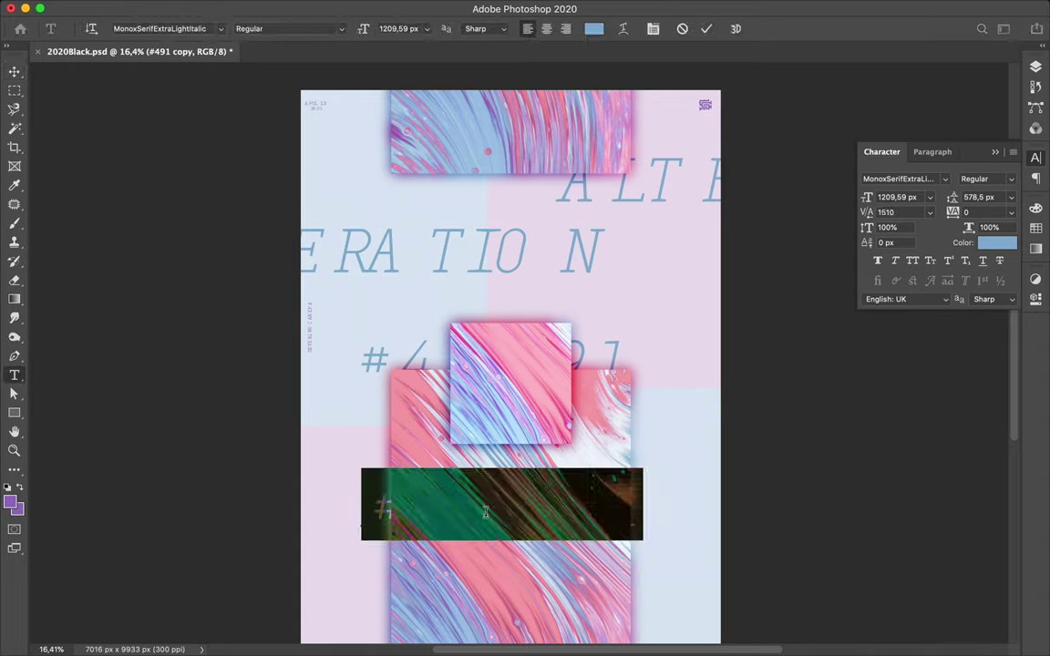
key(Escape)
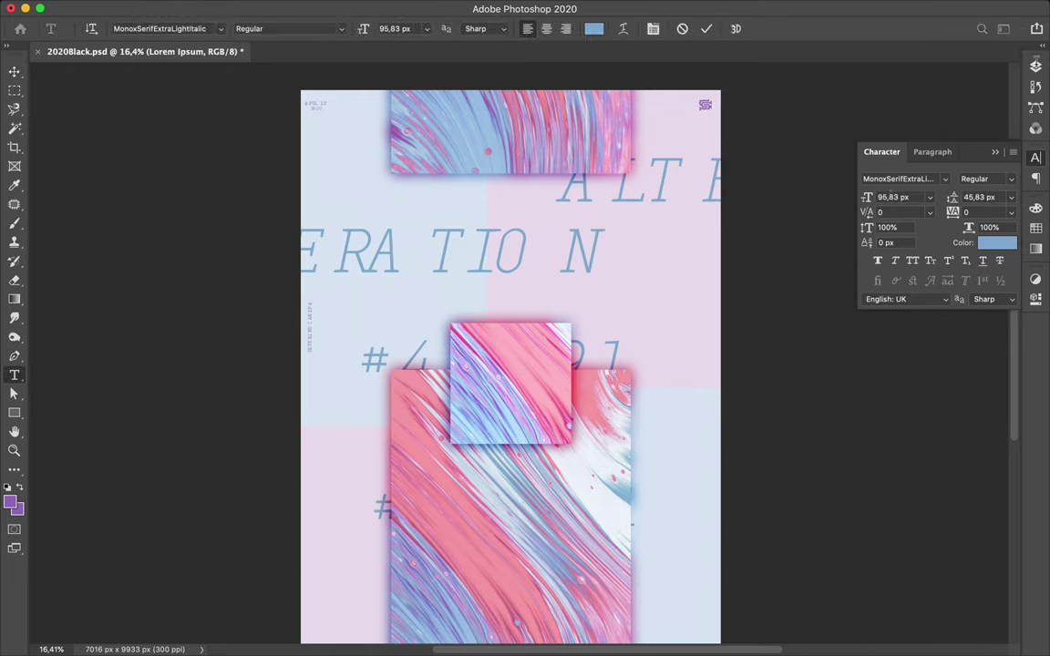
key(F7)
scroll(912, 373, down, 1)
scroll(914, 368, down, 3)
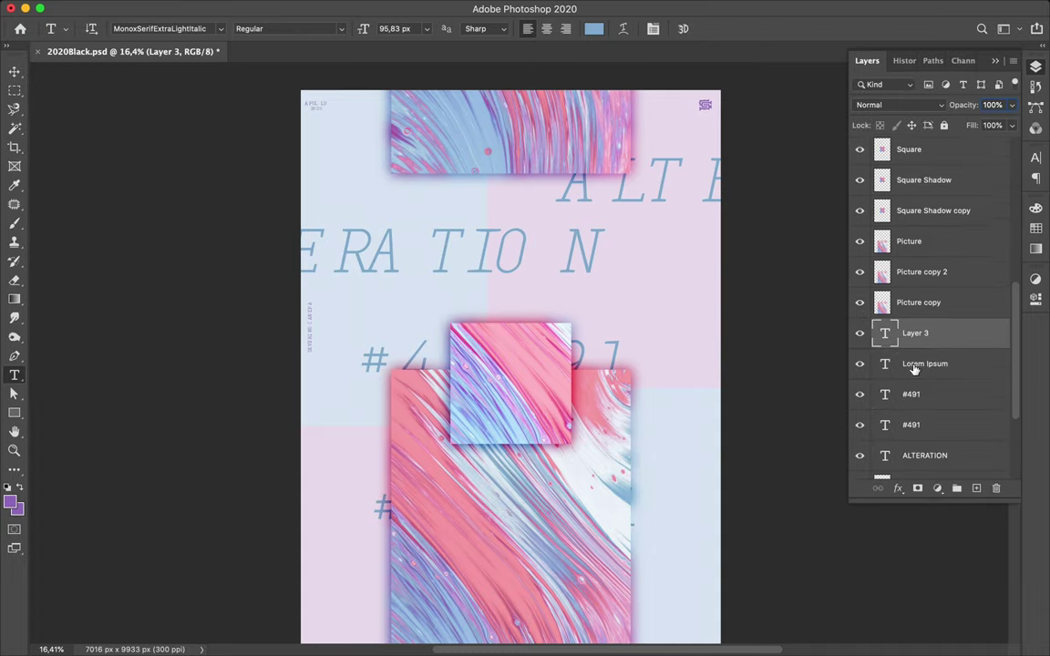
drag(914, 368, 996, 488)
- Move the #491 copy up the poster and set its font size to 72 px
key(v)
drag(417, 516, 410, 311)
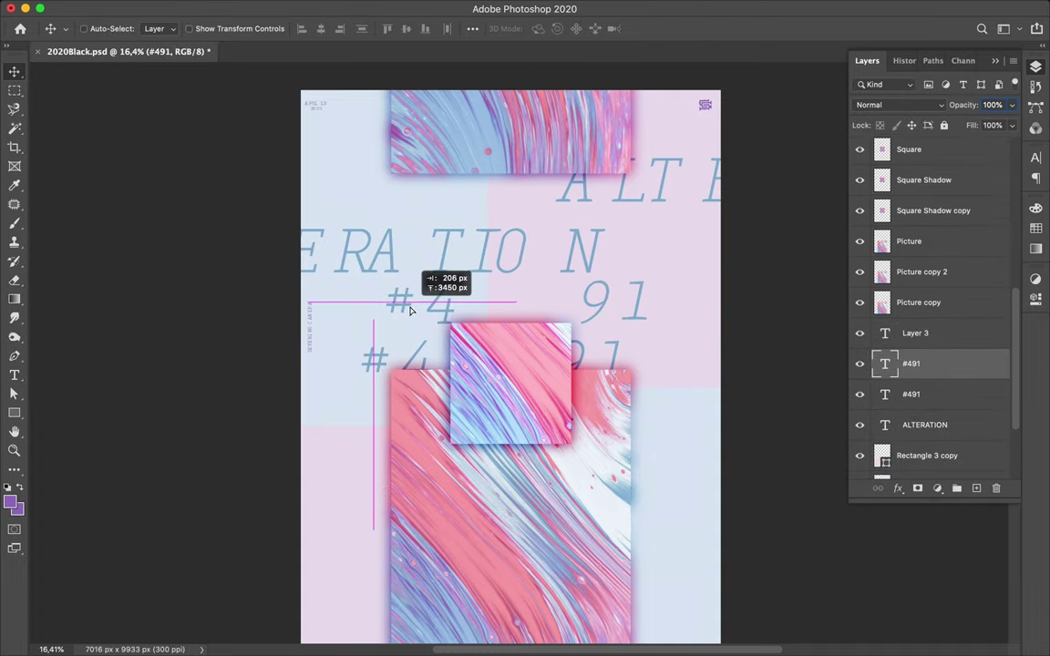
click(1035, 157)
click(930, 197)
click(920, 382)
scroll(411, 310, up, 2)
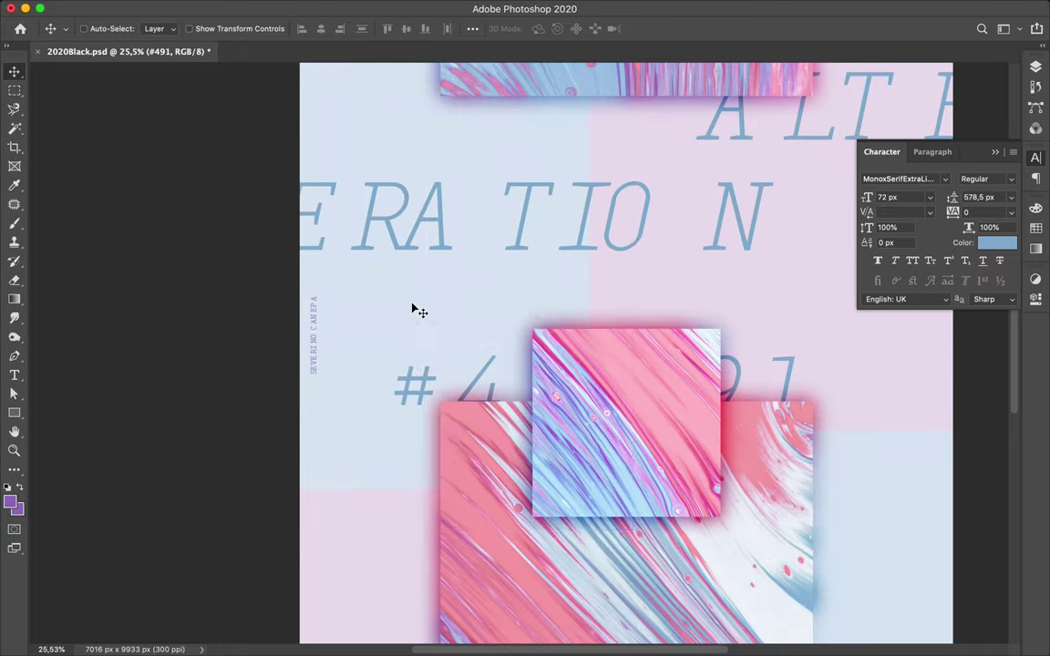
- Enlarge the small #491 copy and retype it as 'Sometimes it means Nothing'
key(ctrl+t)
drag(426, 324, 453, 328)
key(Return)
key(t)
click(467, 329)
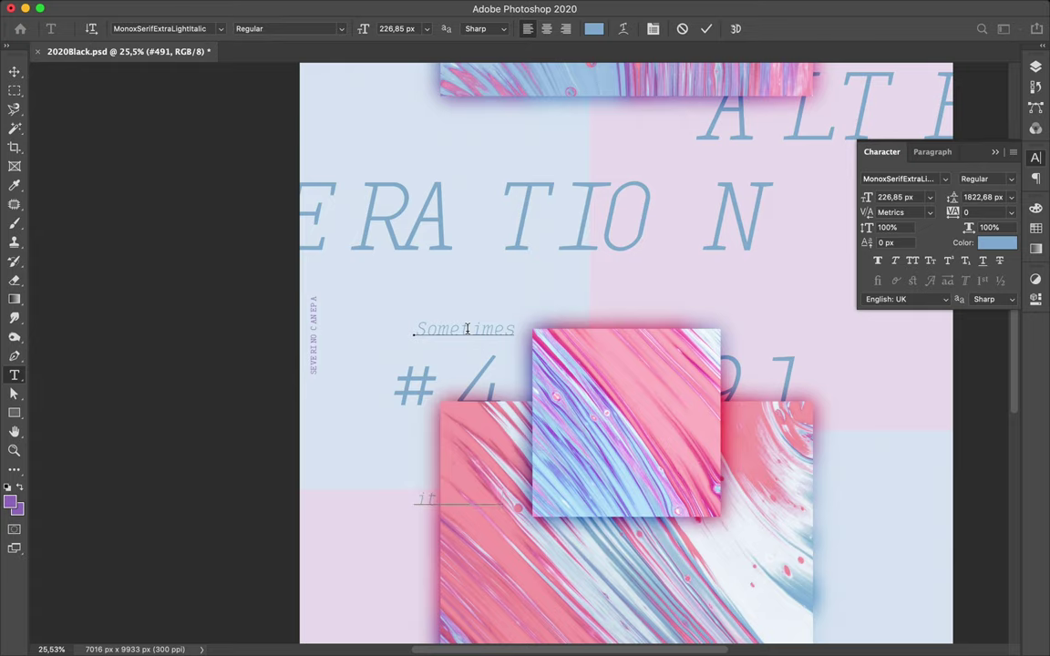
- Give the caption 182 px leading, move it under ERA TIO N, and centre-align it
click(1011, 197)
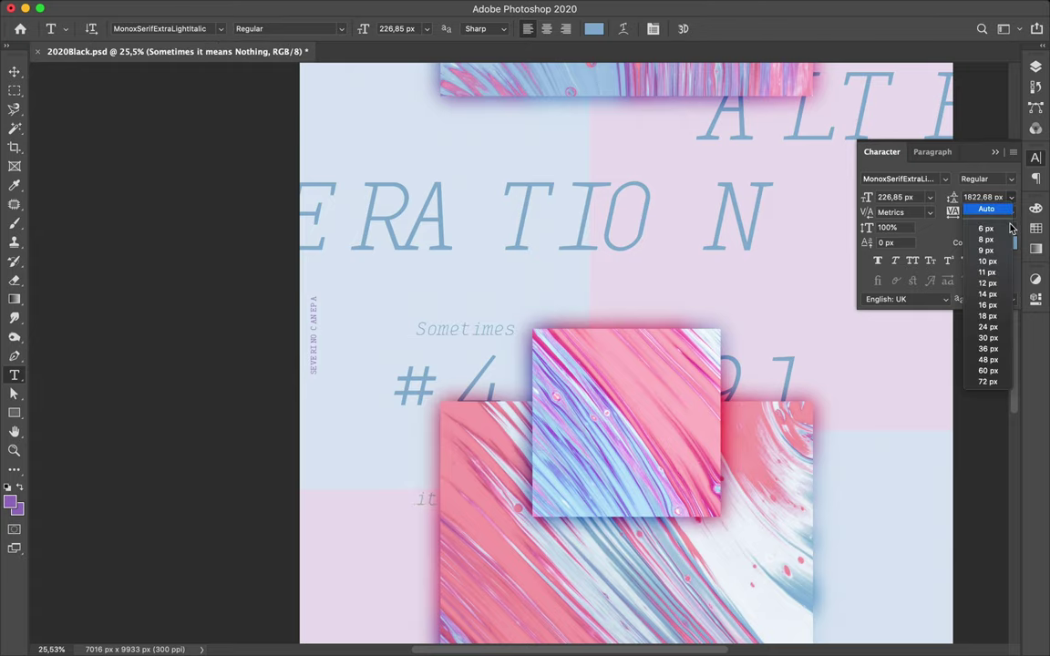
click(1000, 376)
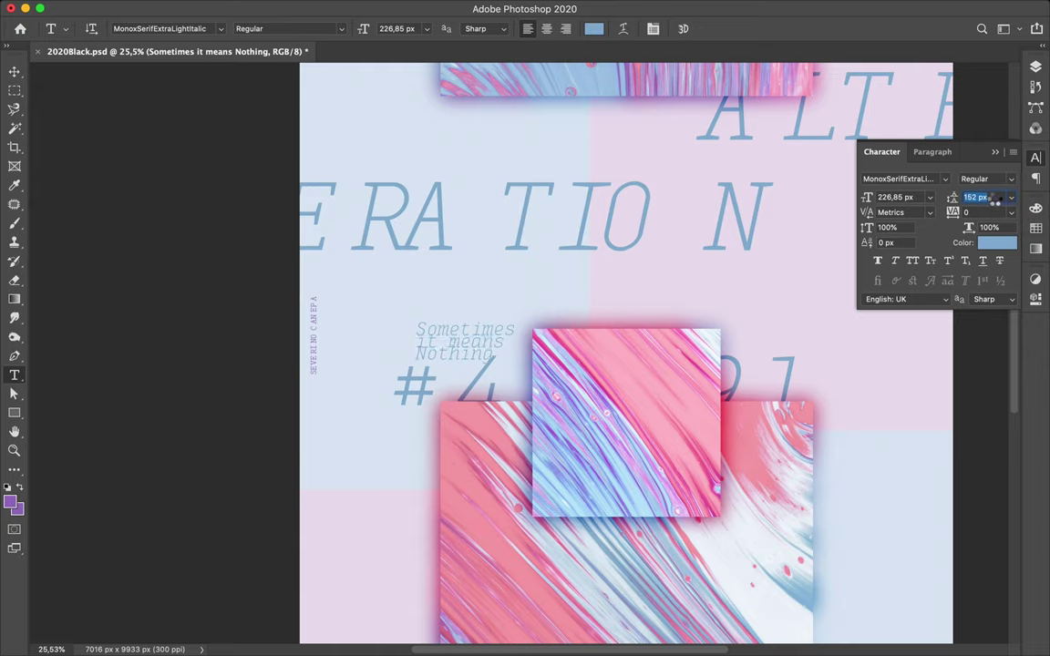
key(v)
drag(473, 347, 559, 289)
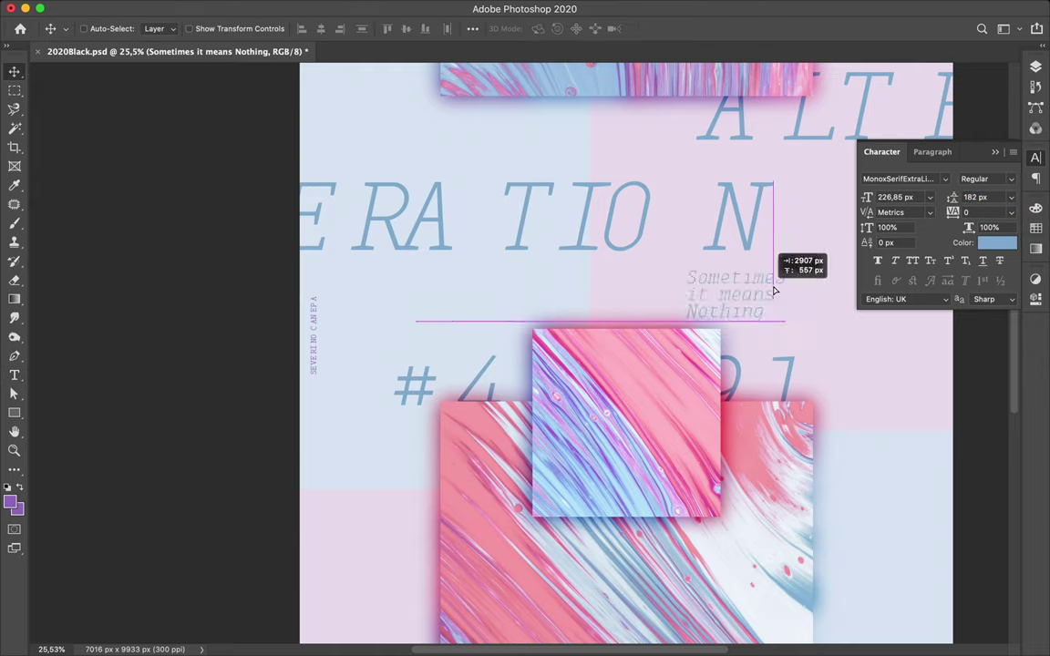
click(932, 151)
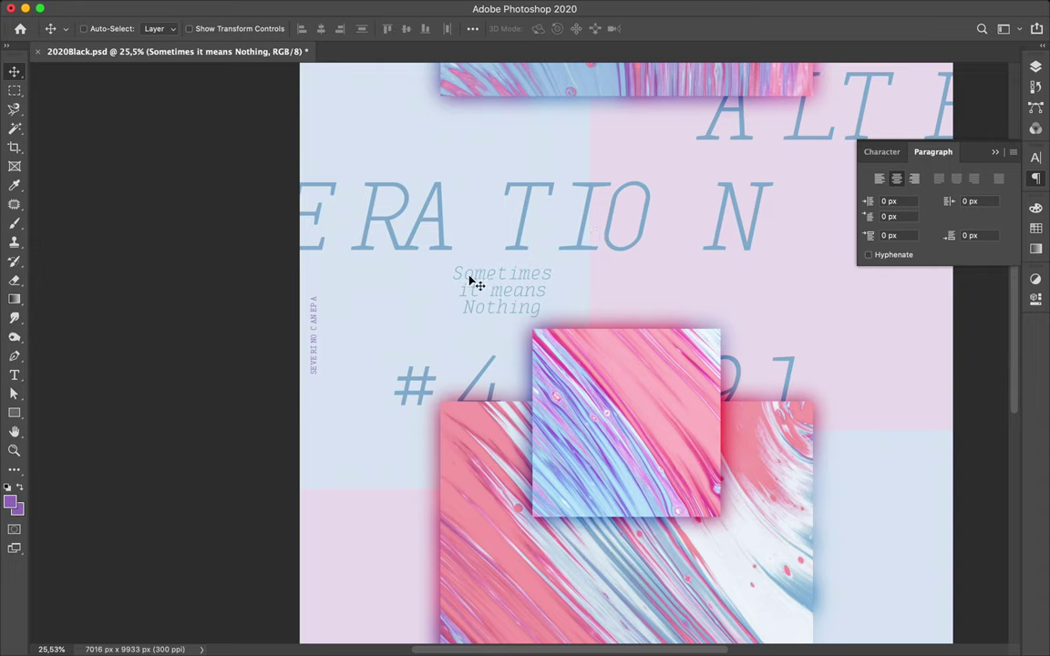
- Set the 'Sometimes it means Nothing' caption's tracking to 900 and commit it
double_click(468, 282)
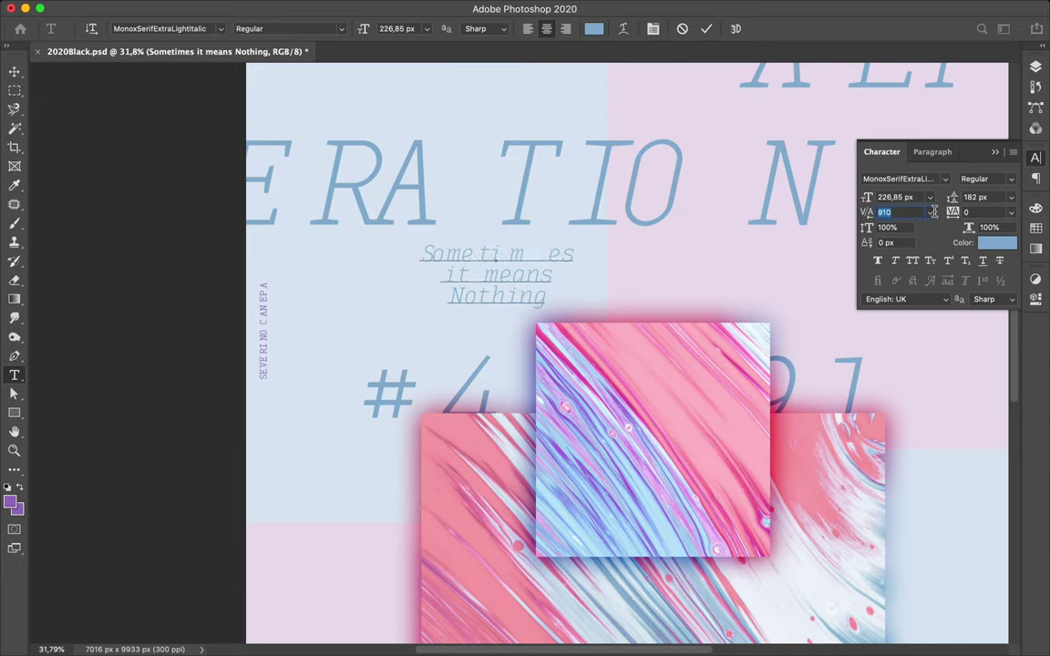
key(Return)
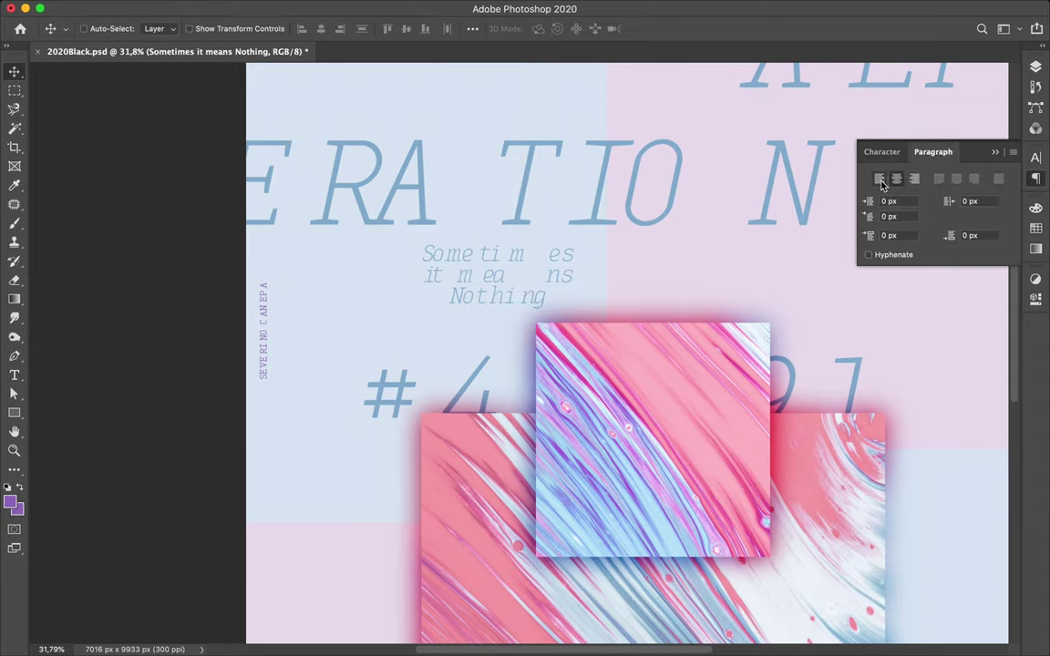
click(881, 152)
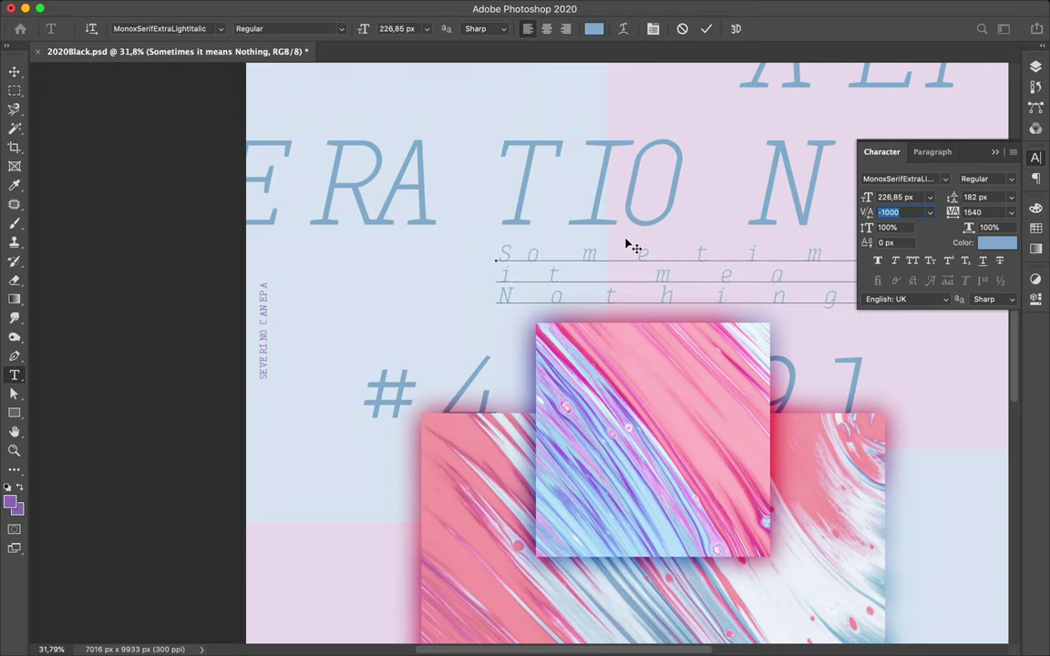
key(ctrl+z)
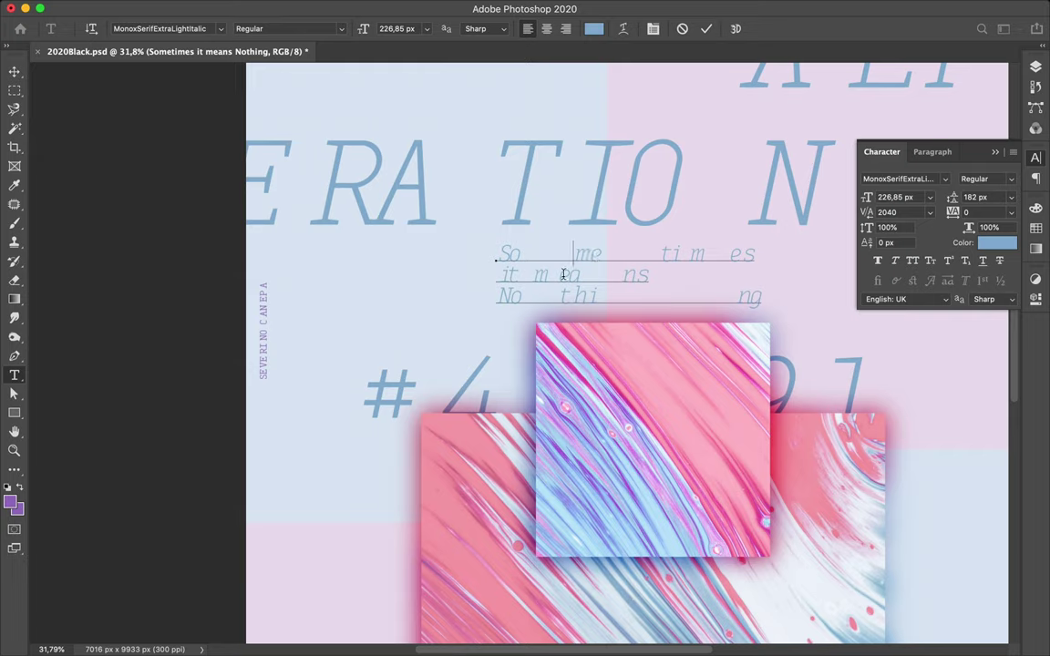
click(14, 75)
scroll(336, 263, right, 5)
key(t)
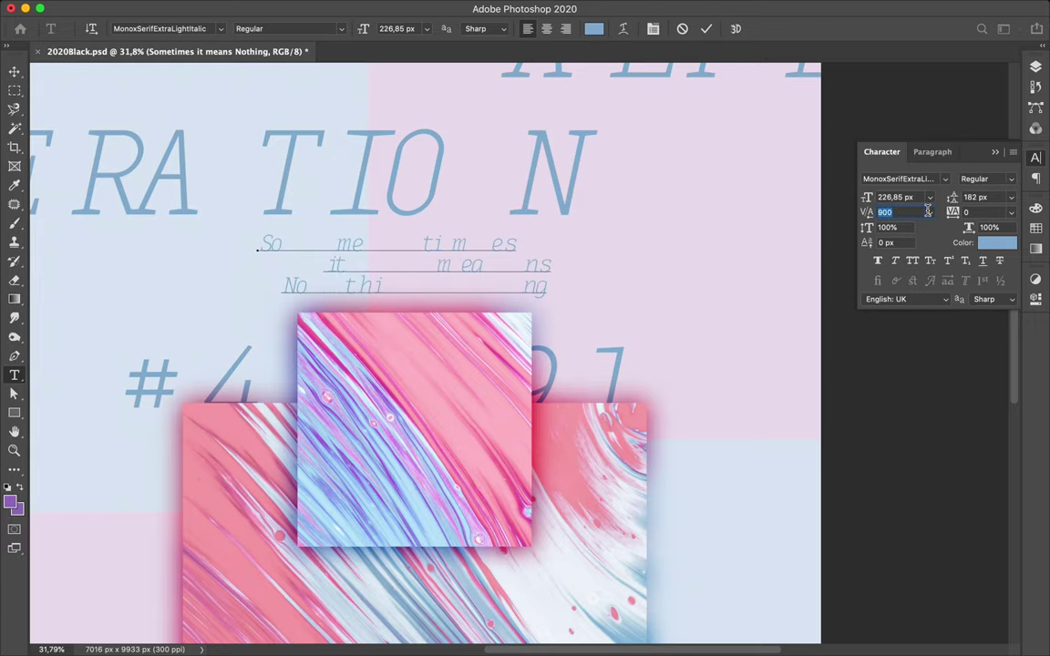
click(15, 72)
- Browse fonts for the ALTERATION title, then select the layer to paint on with the Brush
scroll(485, 260, down, 3)
scroll(501, 258, down, 3)
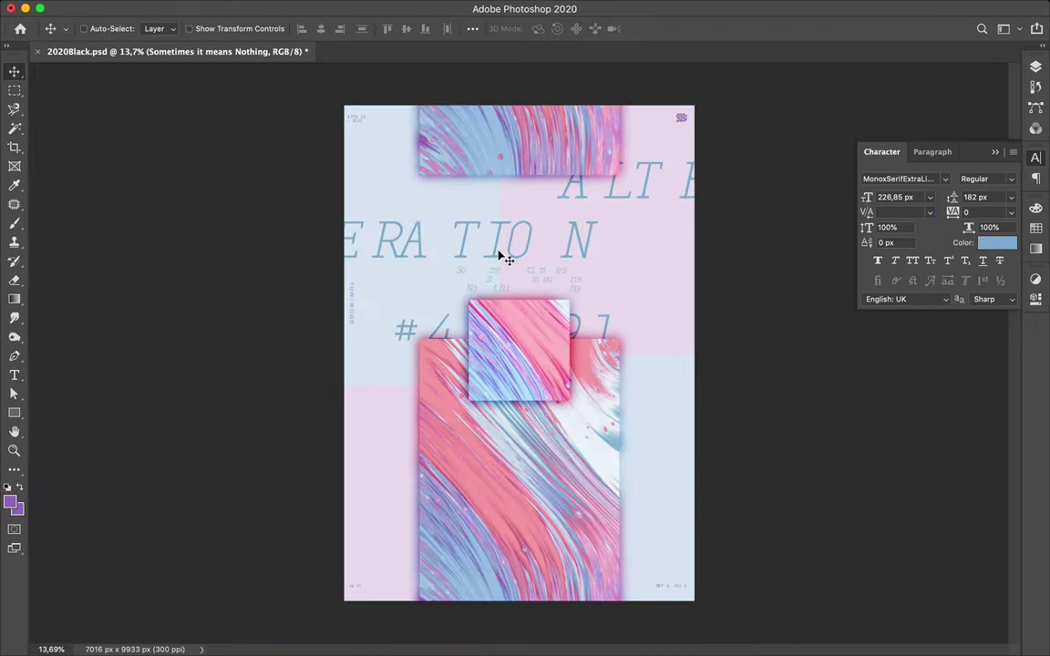
ctrl+click(502, 259)
click(946, 179)
click(604, 286)
scroll(625, 340, up, 2)
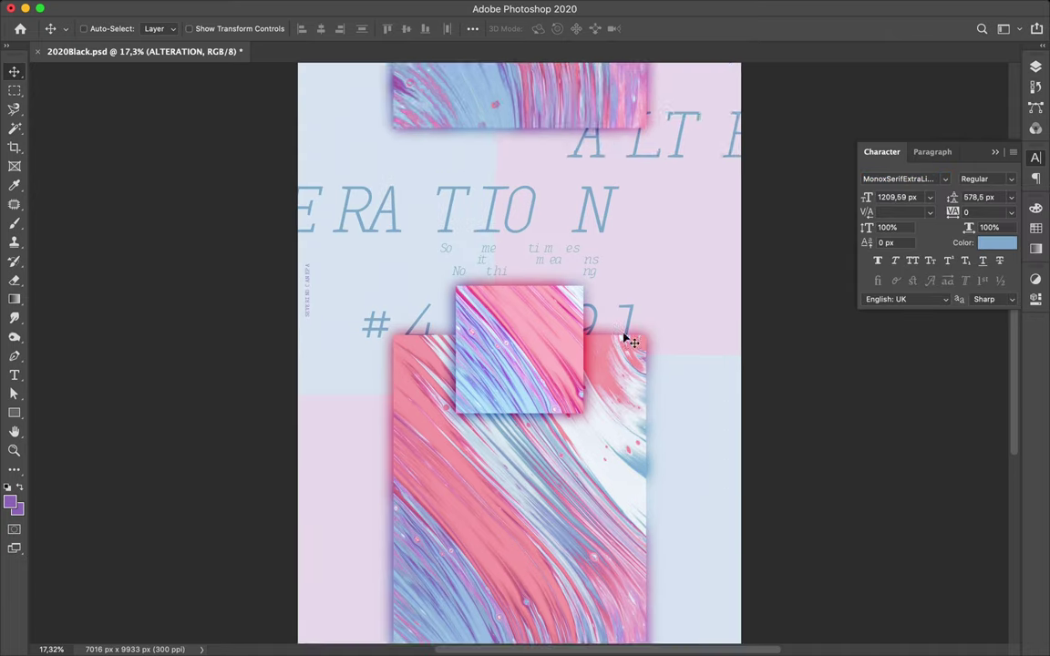
scroll(703, 239, down, 3)
ctrl+click(702, 239)
key(b)
click(1036, 65)
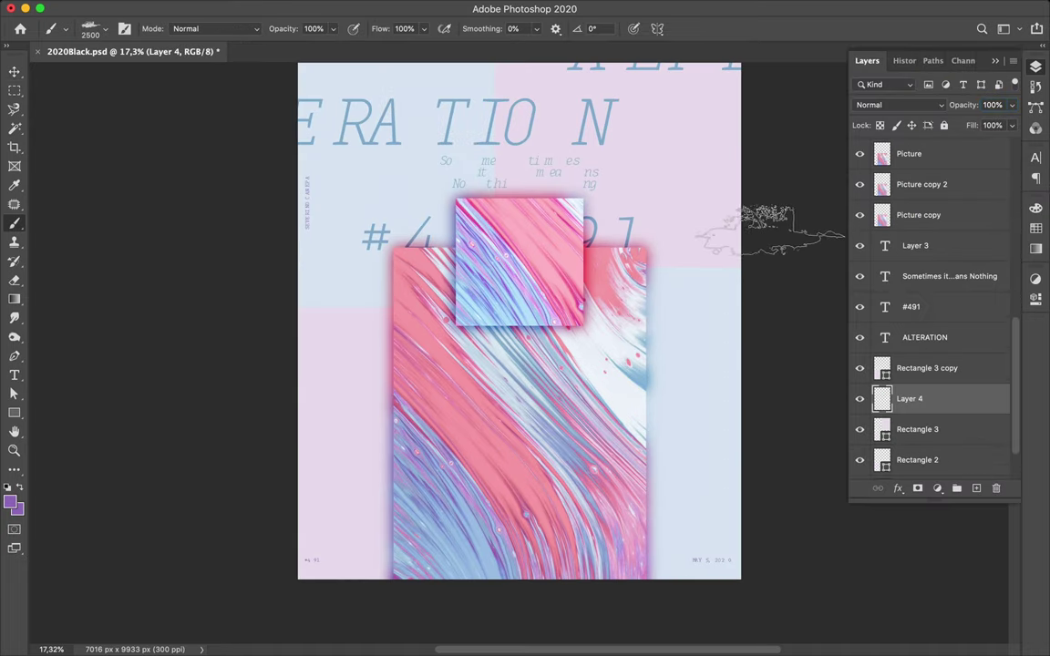
- Paint rough strokes over the background edges with the Formless_grunge_stripe_02 brush rotated to 90°
drag(620, 233, 326, 307)
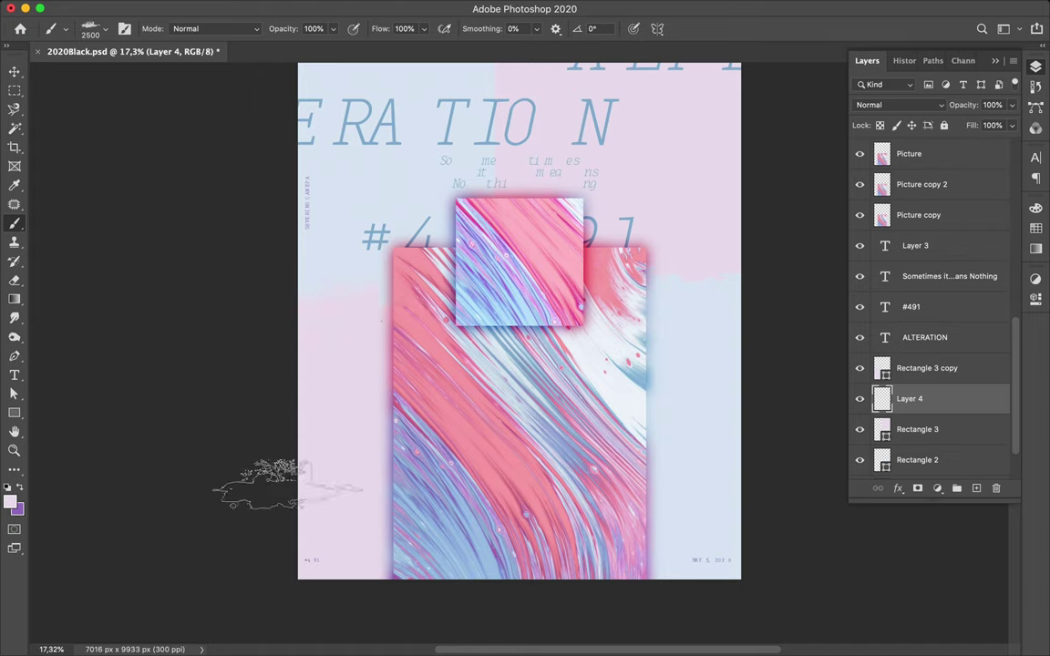
scroll(496, 239, up, 3)
alt+click(370, 168)
click(95, 28)
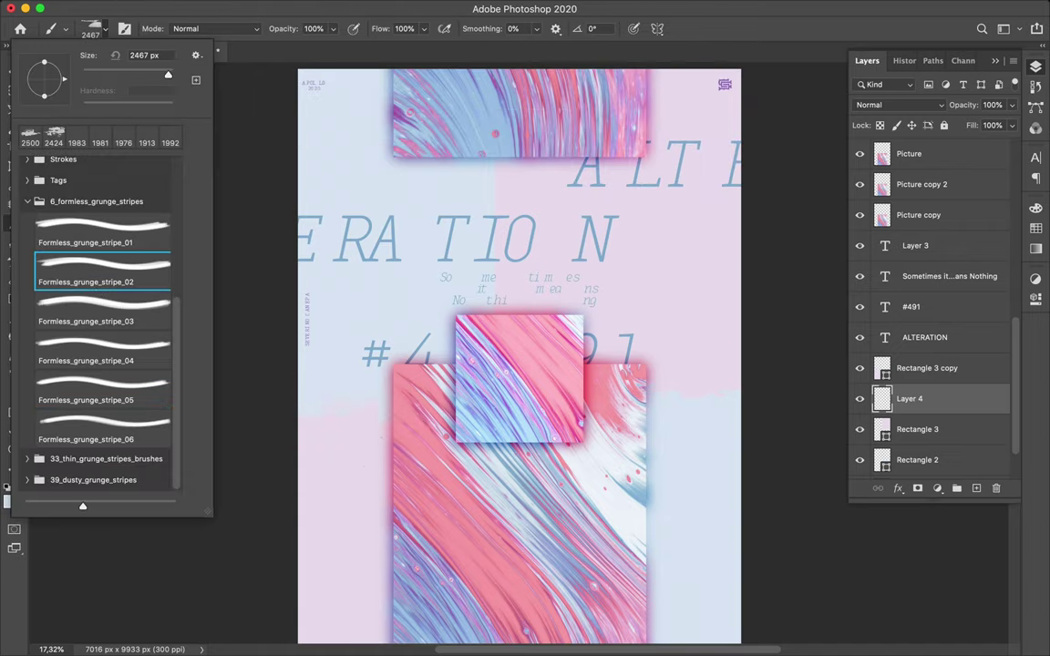
key(Return)
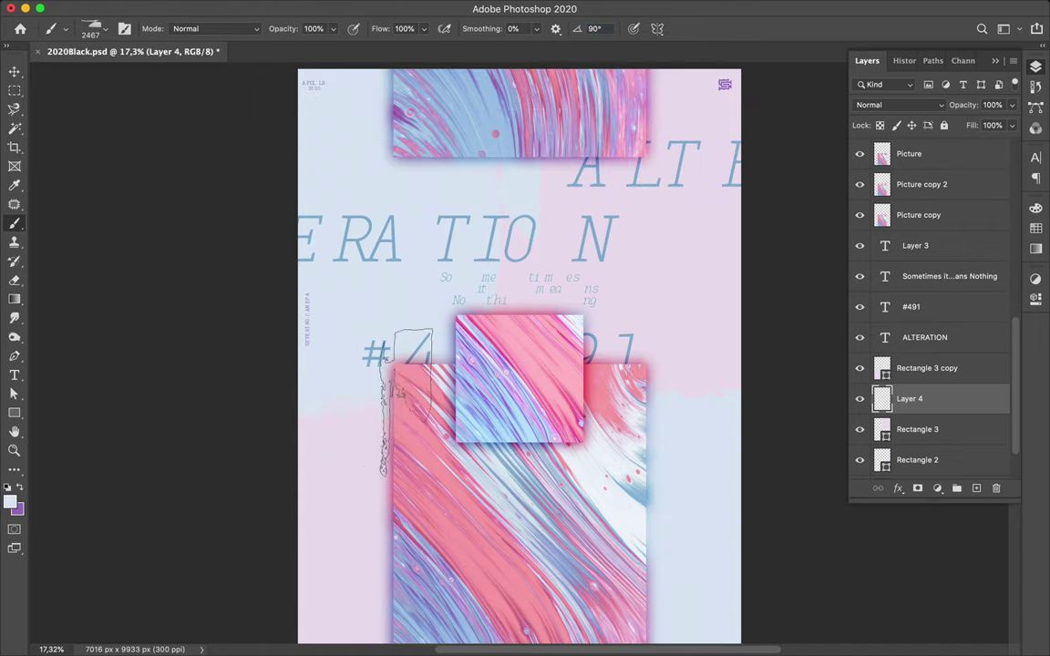
- Marquee a narrow vertical strip of the large image on the Picture layer
scroll(616, 298, down, 3)
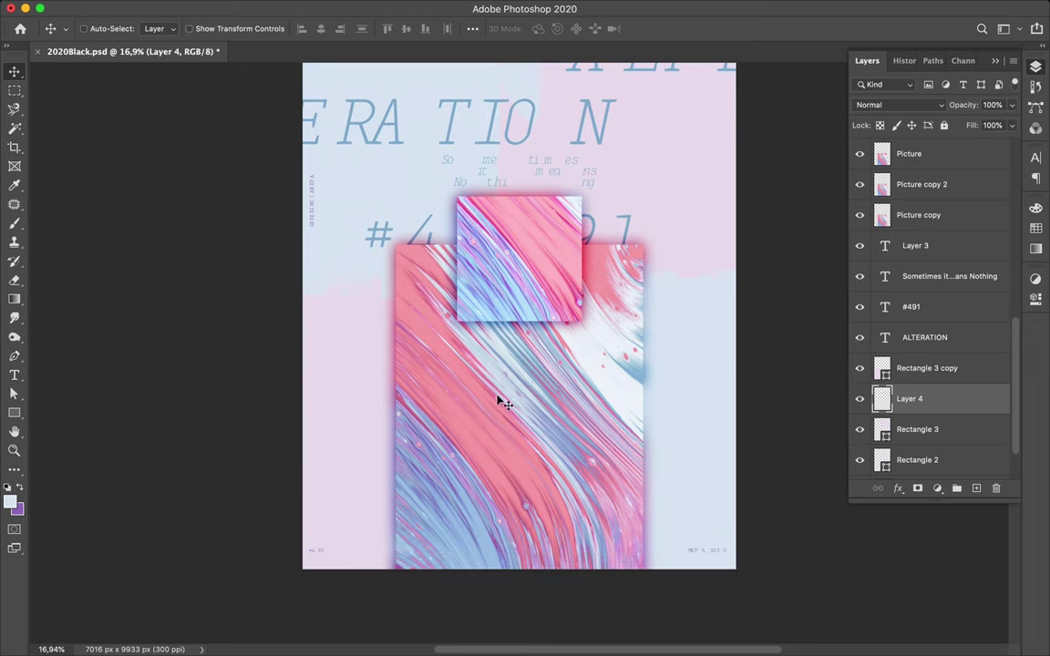
ctrl+click(427, 382)
key(m)
drag(427, 377, 440, 547)
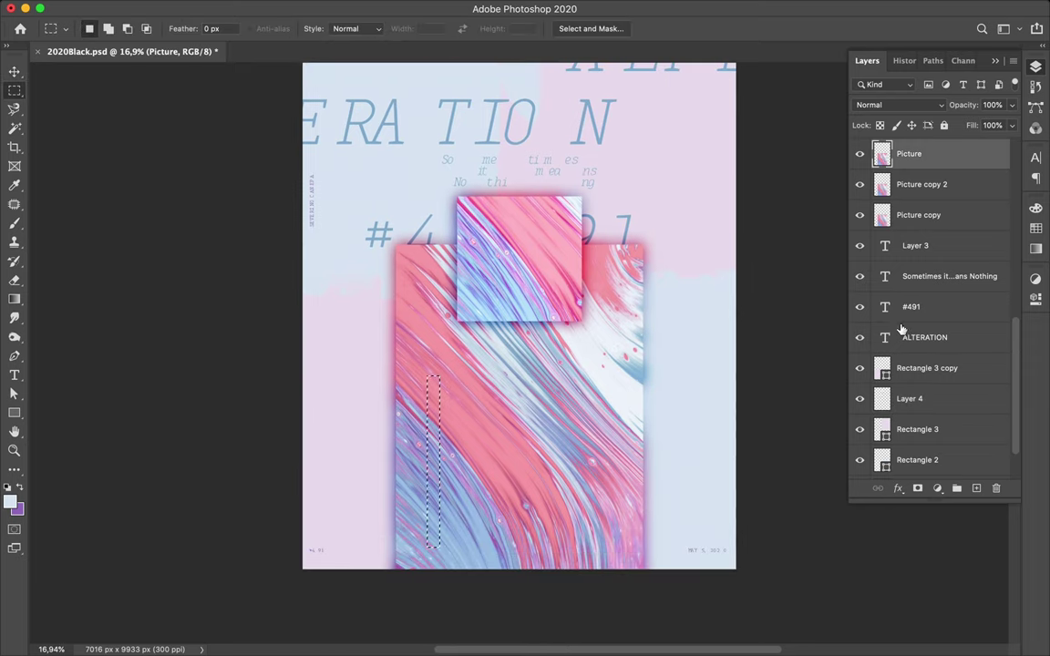
- Copy the strip to its own layer, place it over the small square, and centre it on the canvas
key(ctrl+j)
key(v)
drag(433, 460, 539, 324)
drag(911, 153, 926, 243)
drag(525, 278, 512, 232)
click(472, 28)
click(504, 161)
click(504, 173)
click(427, 70)
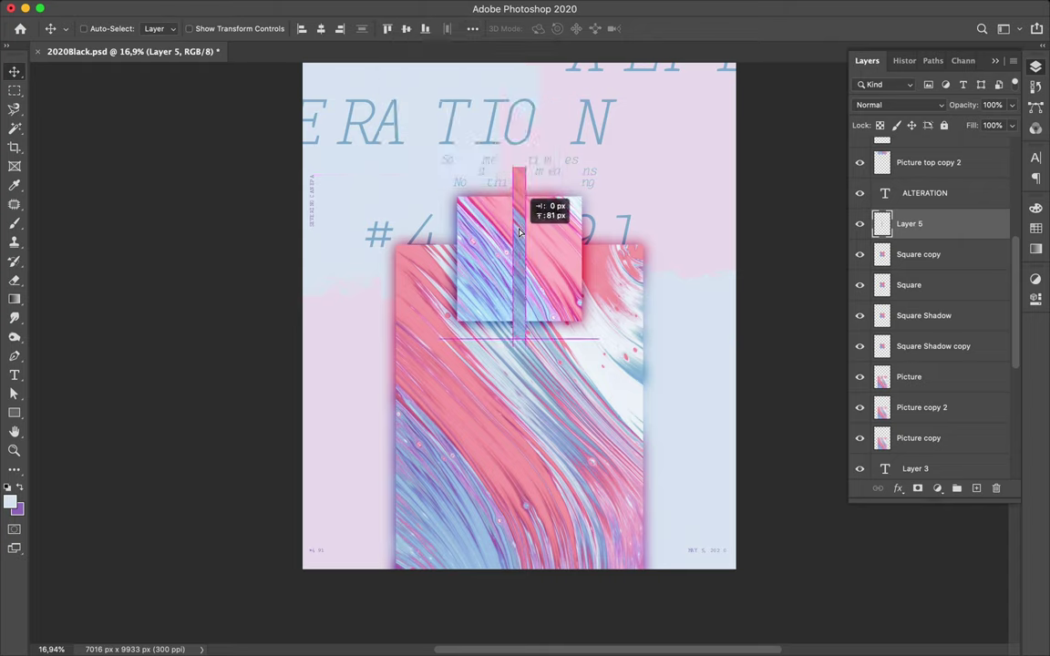
- Duplicate the strip layer and apply Gaussian Blur to the copy
drag(907, 224, 907, 251)
click(386, 8)
click(401, 18)
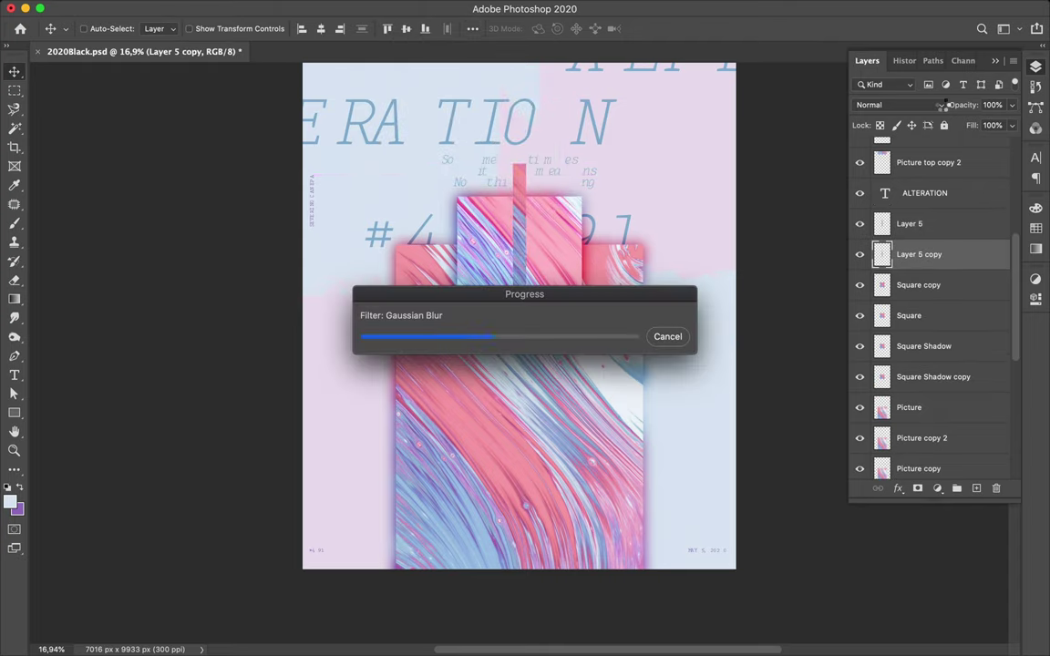
click(898, 105)
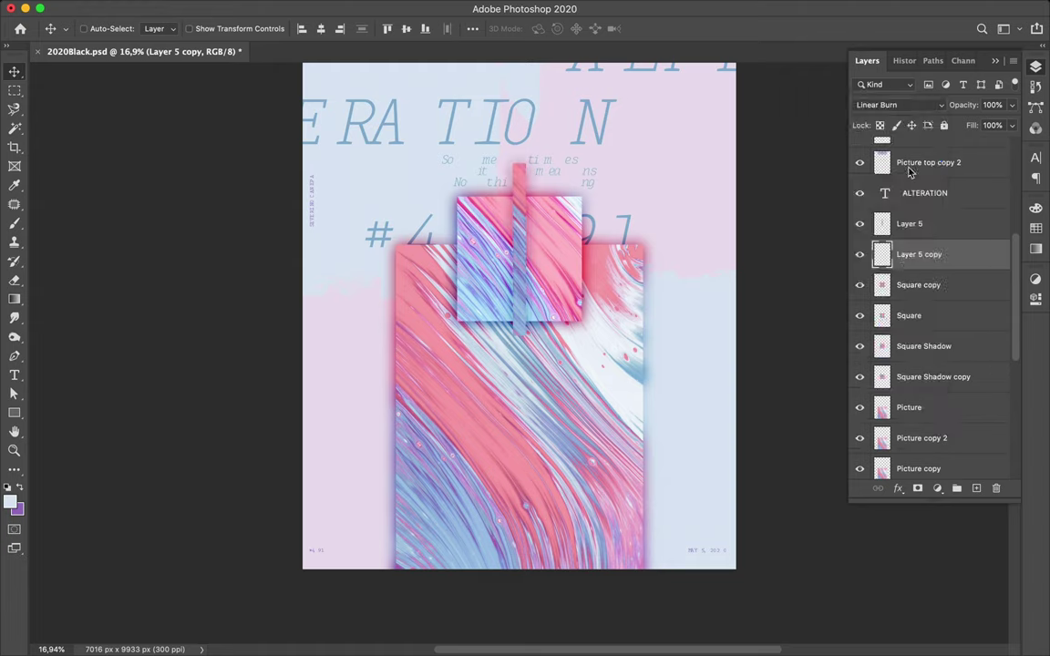
- Make further strip copies and set the top copy to Screen blending
drag(907, 255, 907, 278)
click(907, 224)
key(ctrl+j)
click(912, 105)
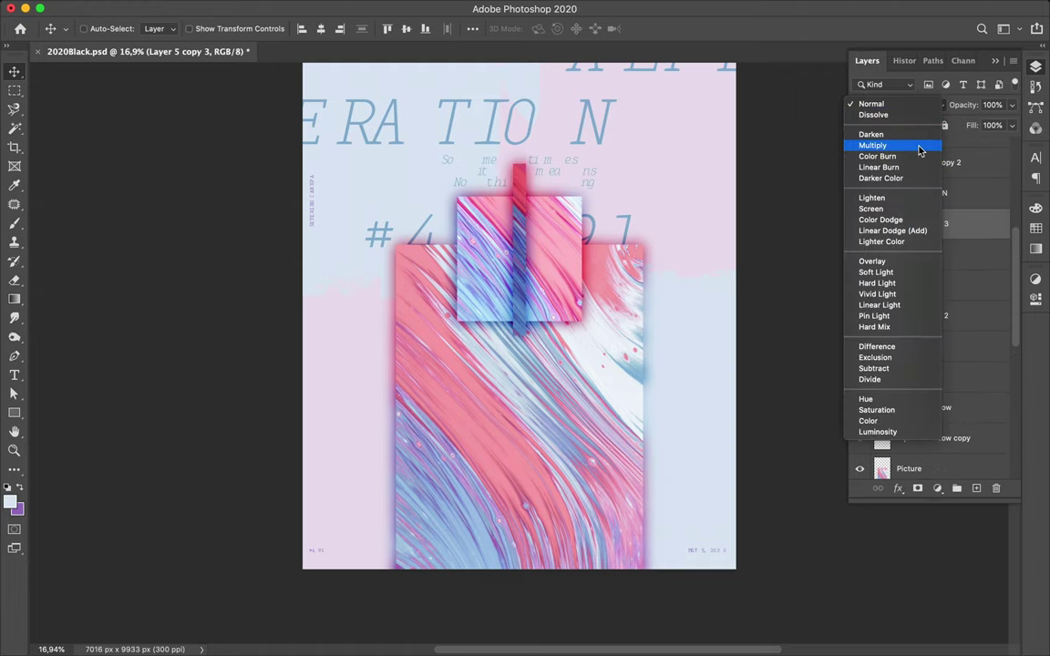
click(918, 208)
scroll(518, 286, down, 1)
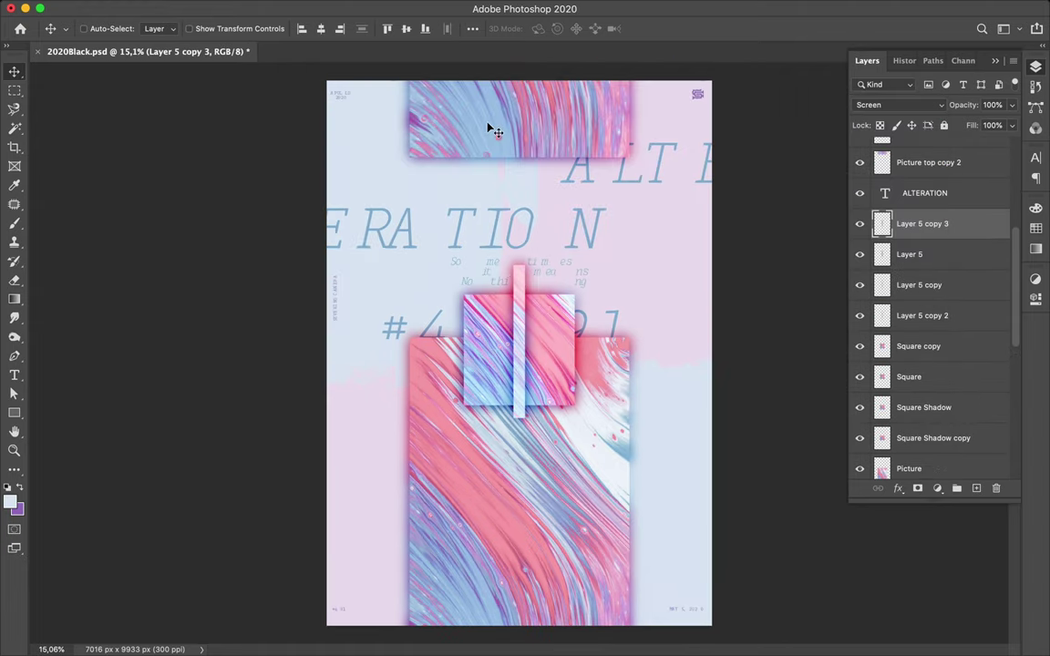
- Copy a marquee strip from the Picture layer onto its own layer and move it left
click(490, 569)
key(m)
drag(592, 328, 600, 633)
key(ctrl+j)
key(v)
drag(606, 452, 462, 288)
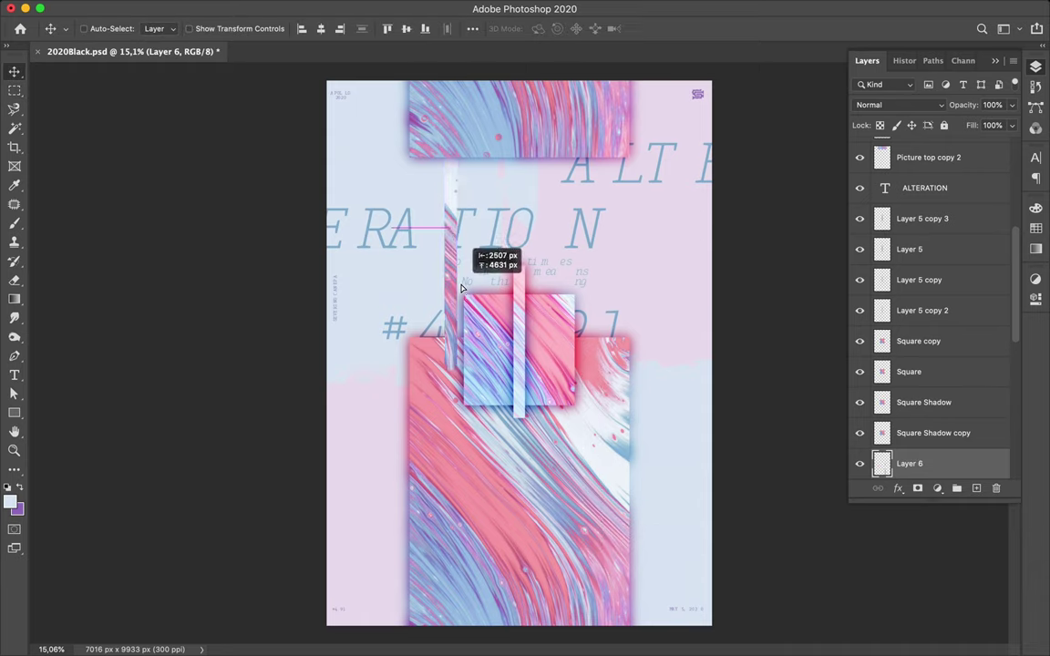
- Rotate the strip 90° along the poster's top edge and stack it just below APOLLO
key(ctrl+t)
mouse_move(510, 374)
mouse_down()
mouse_move(583, 228)
mouse_move(608, 89)
mouse_up()
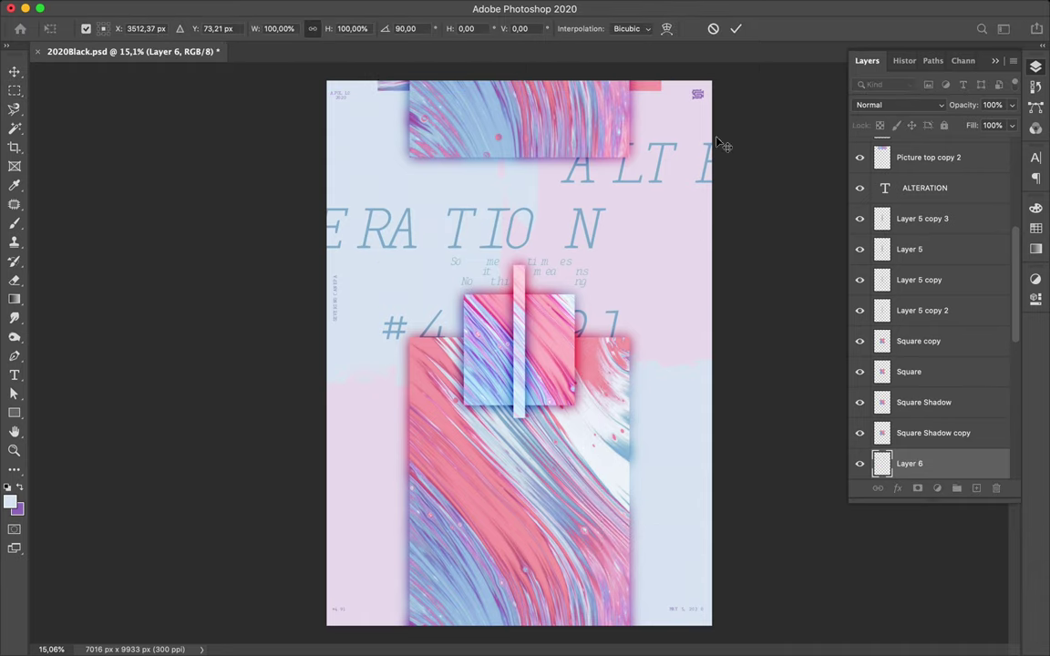
key(Return)
drag(908, 463, 909, 175)
drag(546, 85, 566, 74)
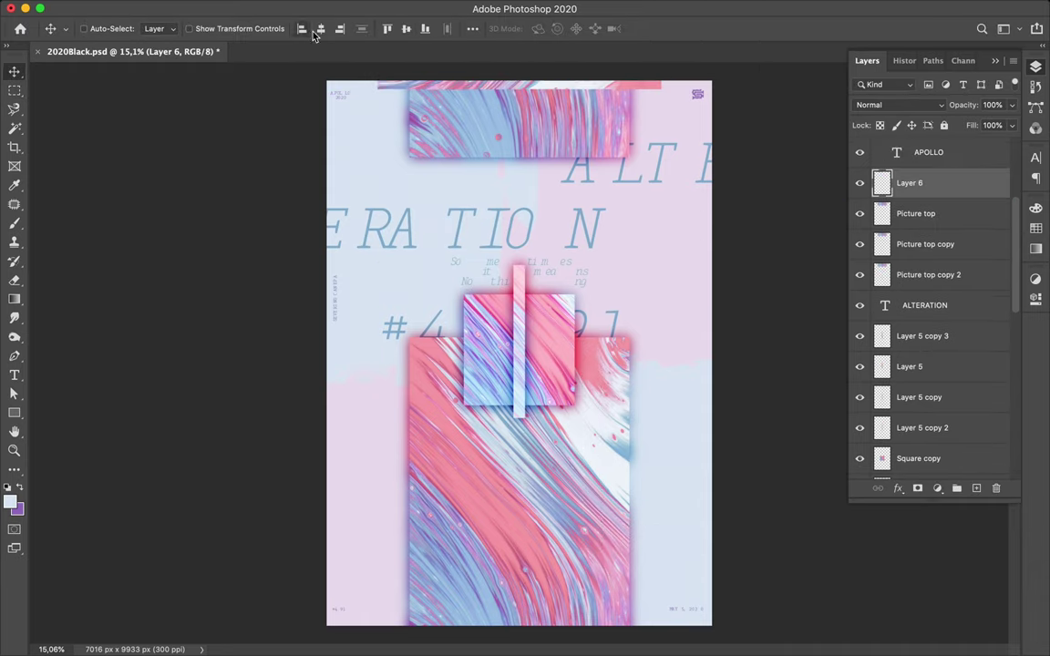
- Duplicate the strip, Gaussian Blur the copy, set it to Linear Dodge (Add), and duplicate again
key(ctrl+j)
click(340, 9)
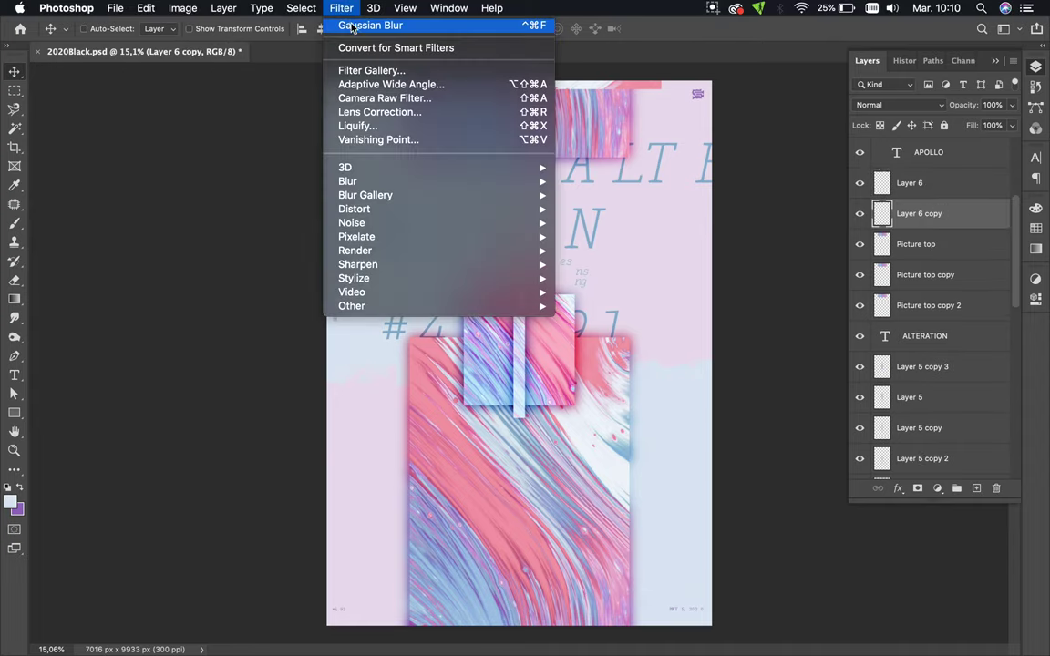
click(401, 51)
click(898, 105)
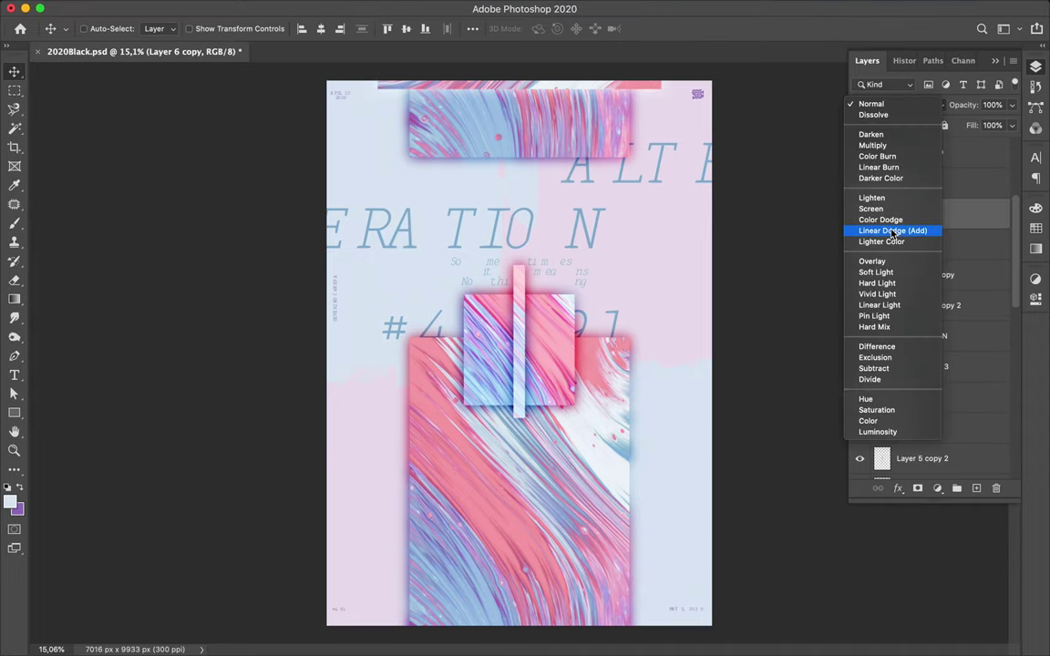
click(891, 163)
key(ctrl+j)
- Add a new empty layer above Picture top for painting with a black brush
ctrl+click(562, 152)
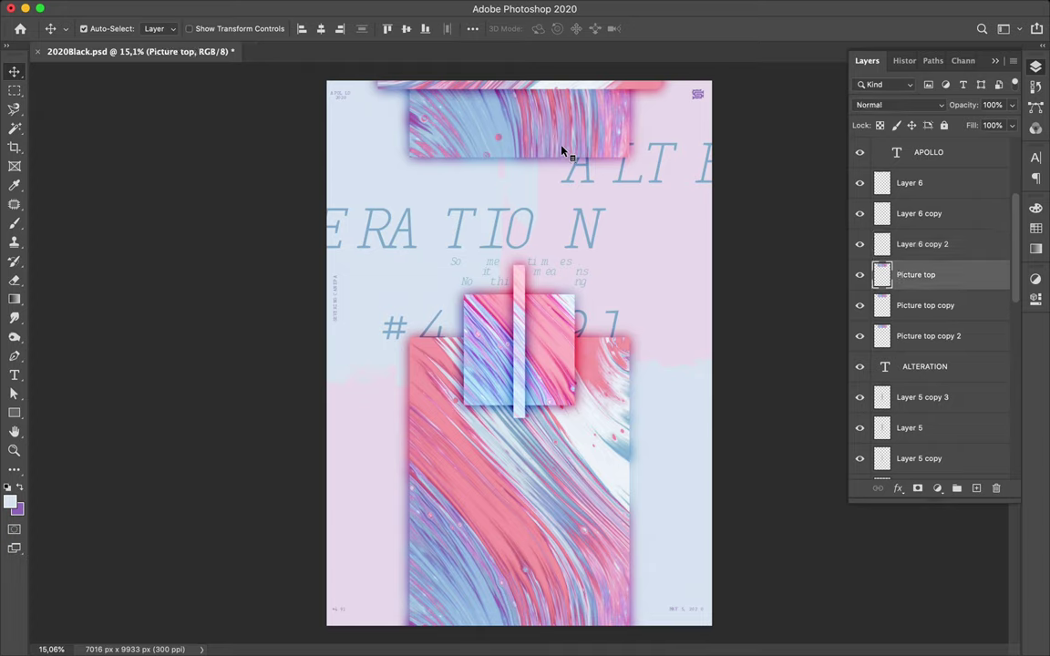
key(ctrl+shift+alt+n)
key(b)
click(20, 490)
click(104, 29)
- Stamp a black thin grunge stripe under the top picture on Layer 7 and extend it rightward
scroll(101, 364, down, 5)
click(101, 449)
click(462, 156)
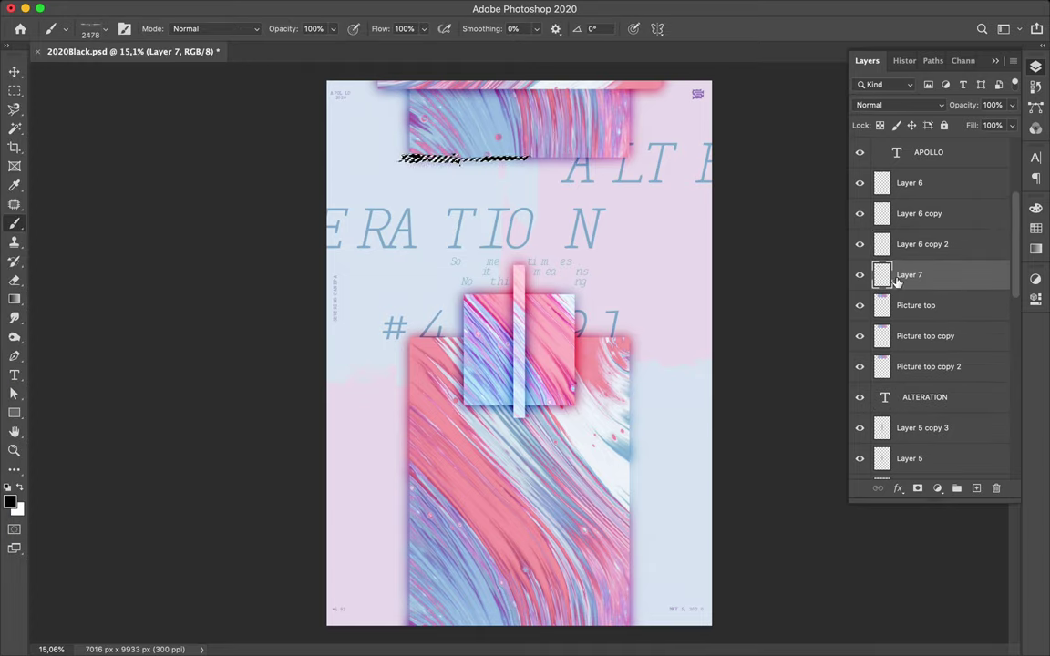
click(943, 314)
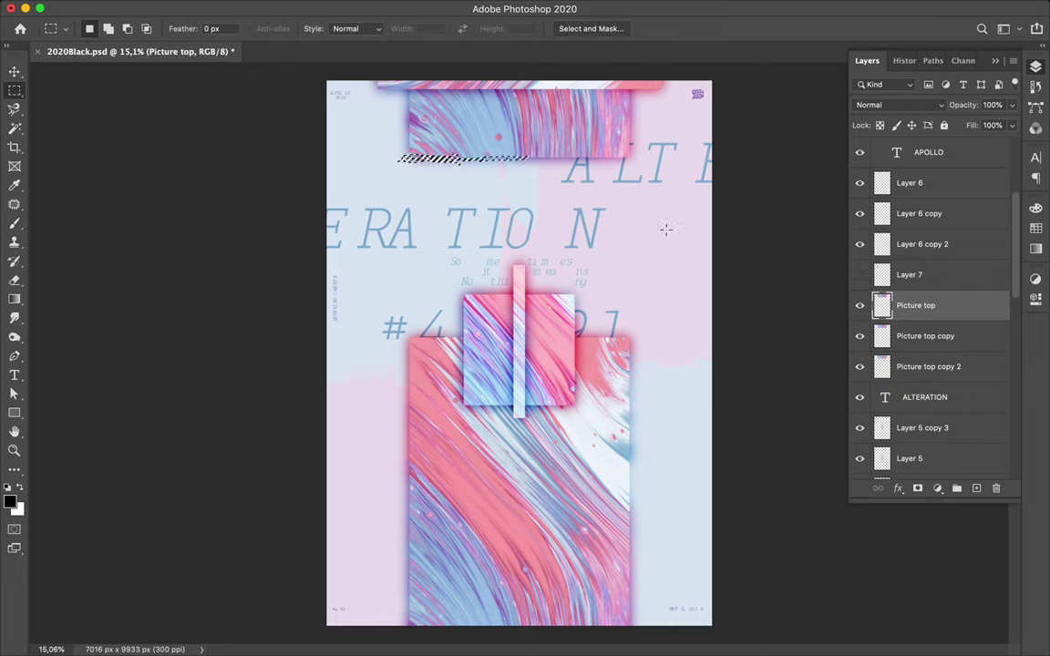
drag(665, 230, 729, 230)
click(911, 275)
click(91, 29)
drag(510, 242, 720, 241)
- Choose a vertically angled grunge brush and reselect Layer 7
click(947, 313)
click(91, 28)
double_click(59, 391)
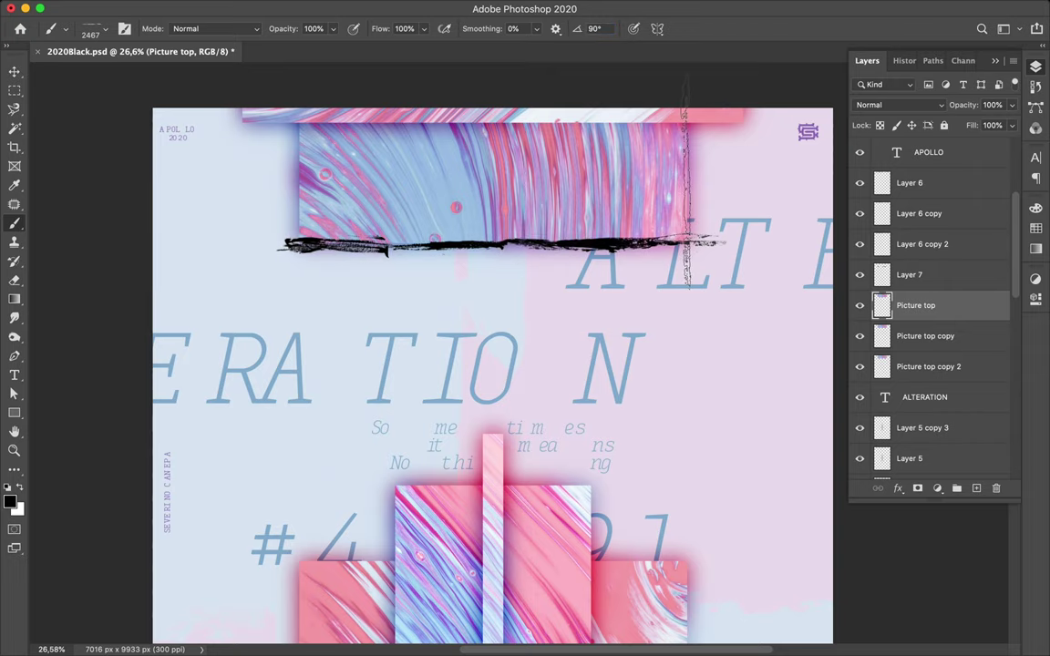
click(907, 275)
click(907, 305)
click(907, 274)
- Hide the grunge stripe layer and fill the selected stroke area on Picture top with black
key(m)
click(859, 274)
key(v)
scroll(717, 260, up, 3)
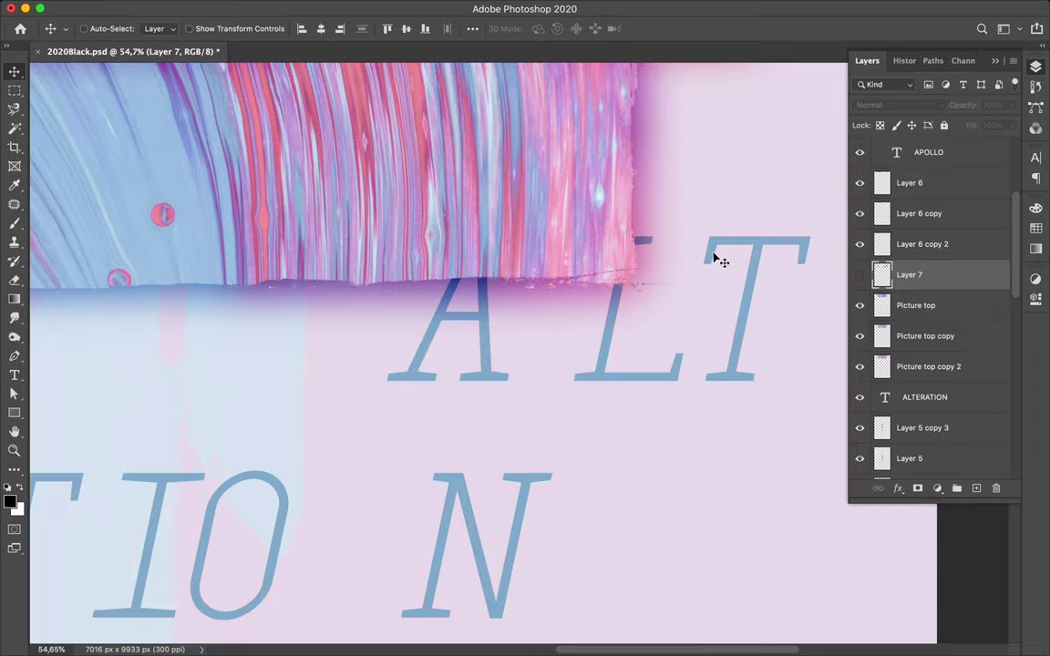
scroll(718, 260, up, 3)
ctrl+click(690, 299)
key(alt+BackSpace)
key(ctrl+d)
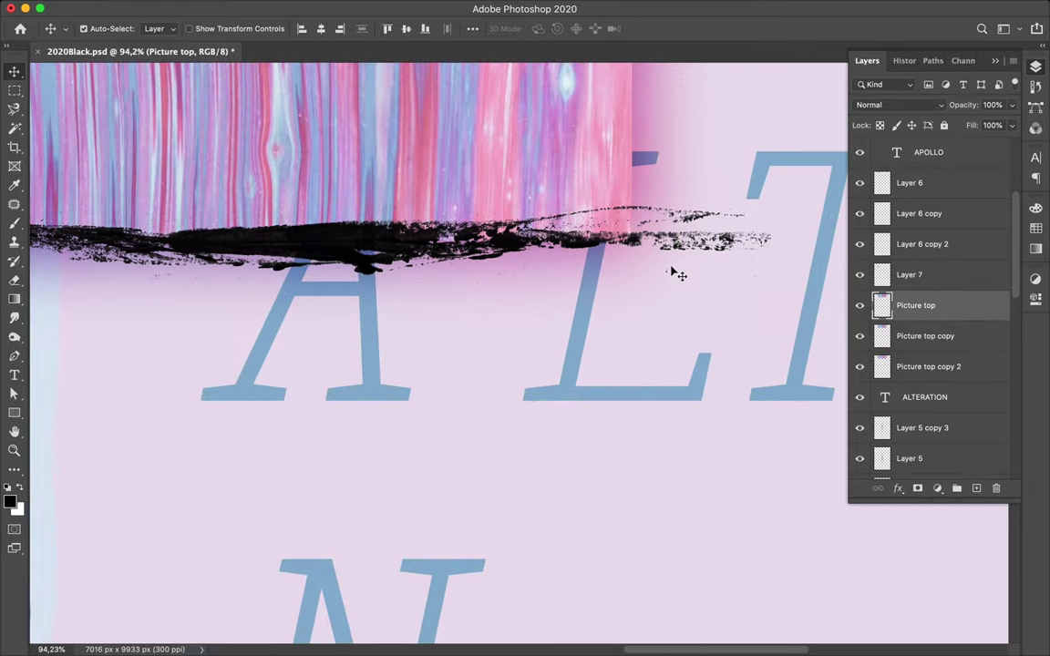
- Pick the Thin_grunge_stripe_32 brush for Layer 7, then undo the black stroke and Layer 7
scroll(675, 273, down, 3)
click(773, 195)
scroll(773, 194, down, 2)
key(b)
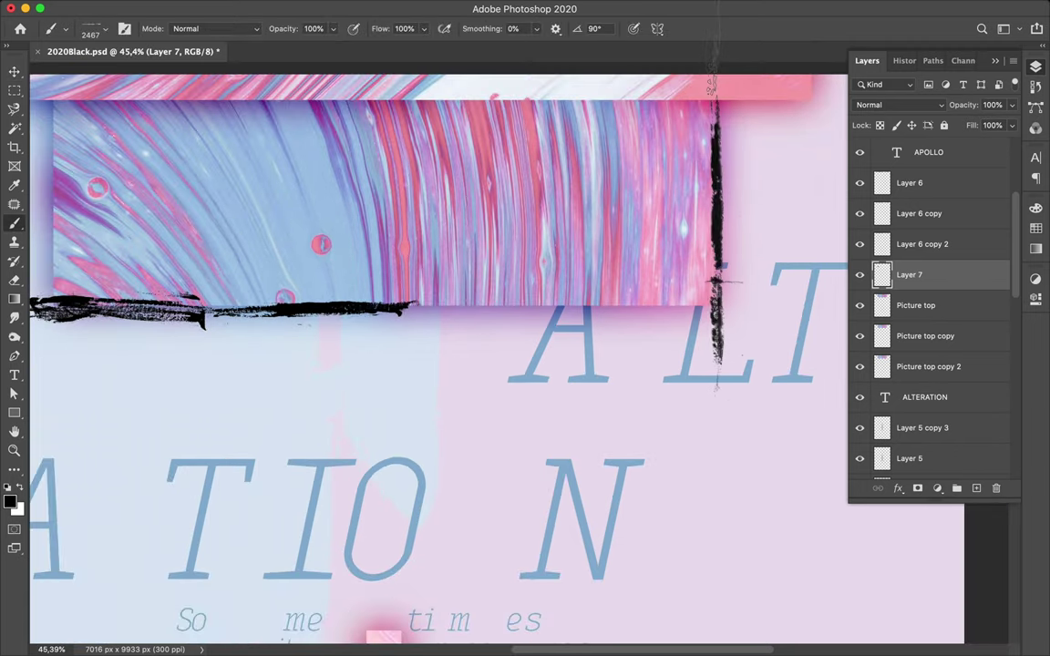
click(96, 28)
click(103, 410)
key(v)
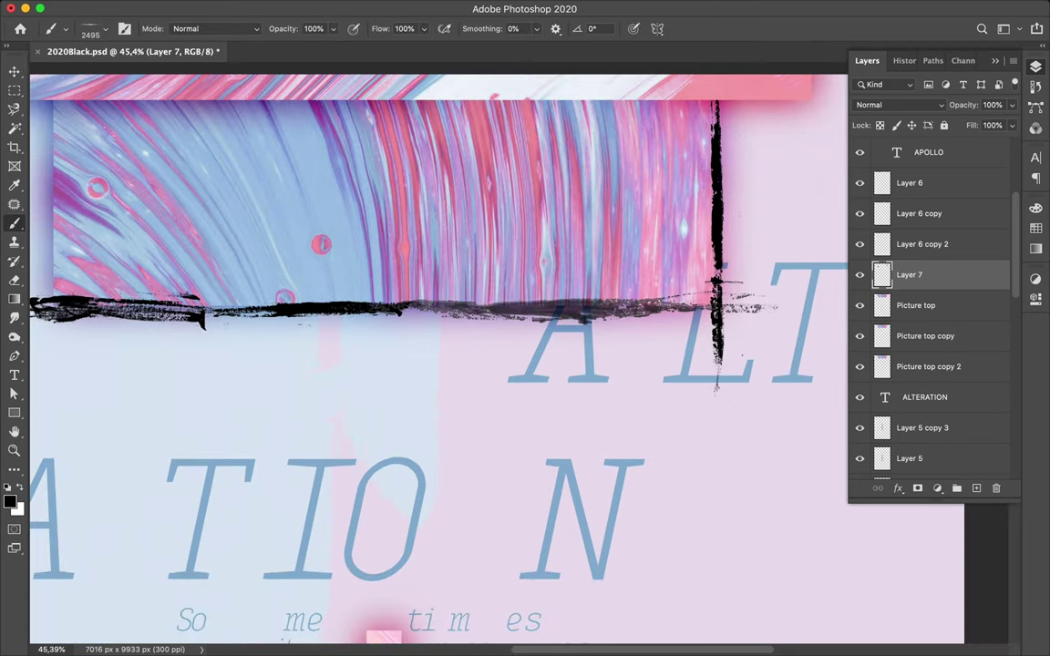
key(ctrl+z)
key(ctrl+z)
key(ctrl+z)
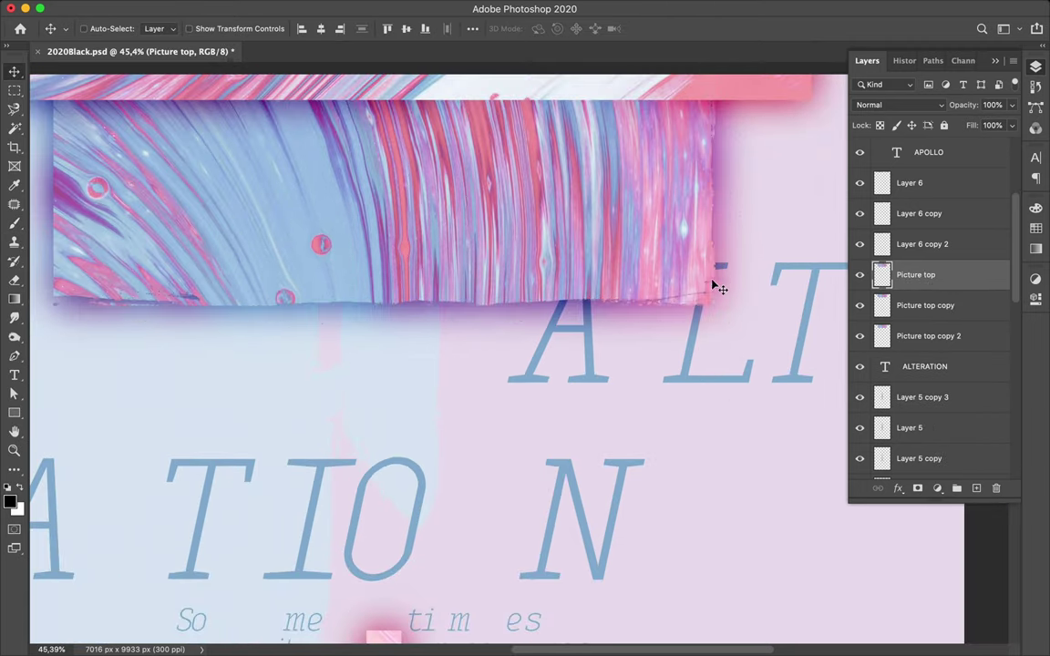
scroll(797, 277, down, 2)
scroll(710, 291, down, 5)
- On a new layer above Picture, stamp a black grunge stripe across the large block's top
scroll(930, 364, down, 5)
click(911, 450)
click(976, 487)
key(b)
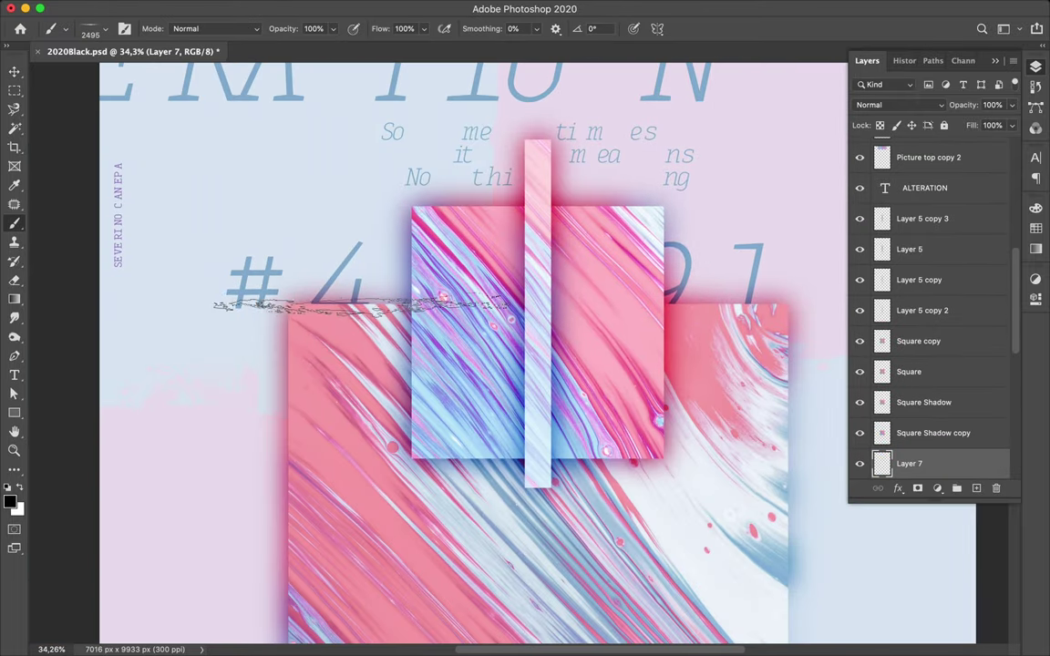
click(518, 306)
click(96, 29)
click(91, 315)
click(107, 34)
- Stamp 90° grunge strokes along the large block's right and left edges
click(108, 34)
double_click(91, 301)
click(788, 446)
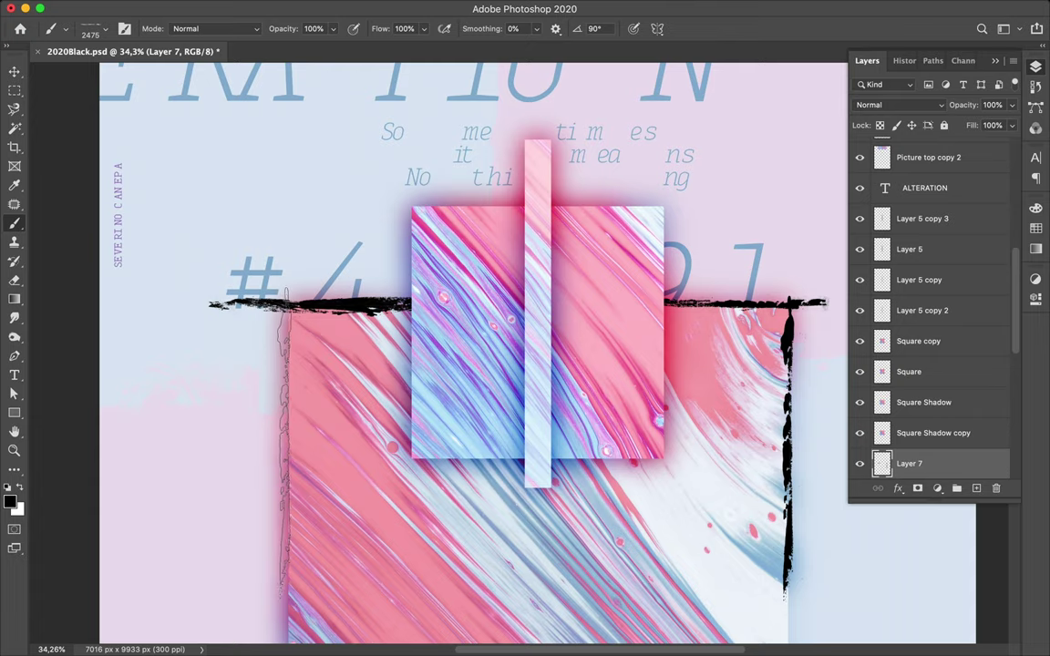
click(107, 28)
double_click(92, 263)
click(288, 428)
click(107, 28)
double_click(91, 217)
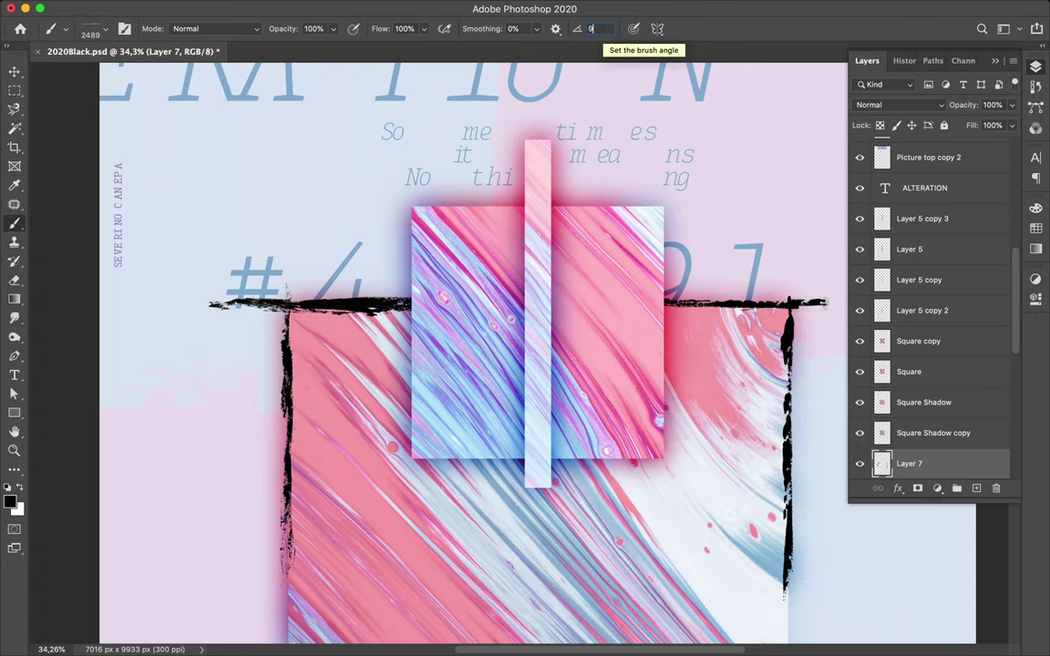
scroll(547, 364, down, 5)
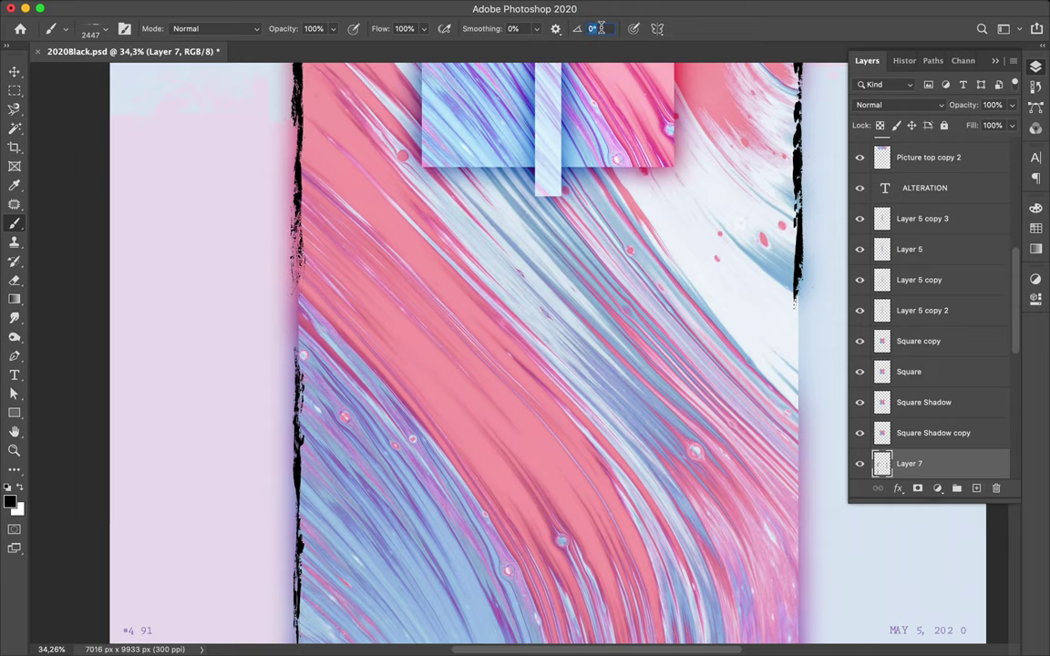
click(799, 274)
- Select the grunge stroke layer and undo it away
key(v)
scroll(912, 411, down, 1)
click(911, 437)
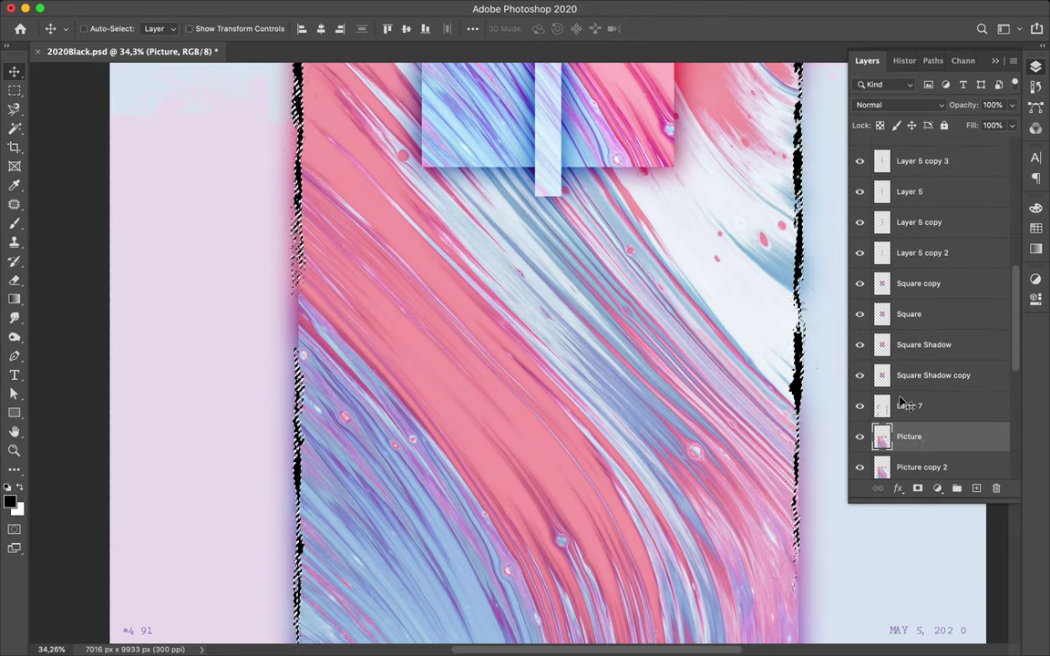
click(959, 415)
key(m)
scroll(958, 418, down, 1)
key(ctrl+z)
key(ctrl+z)
scroll(519, 357, down, 2)
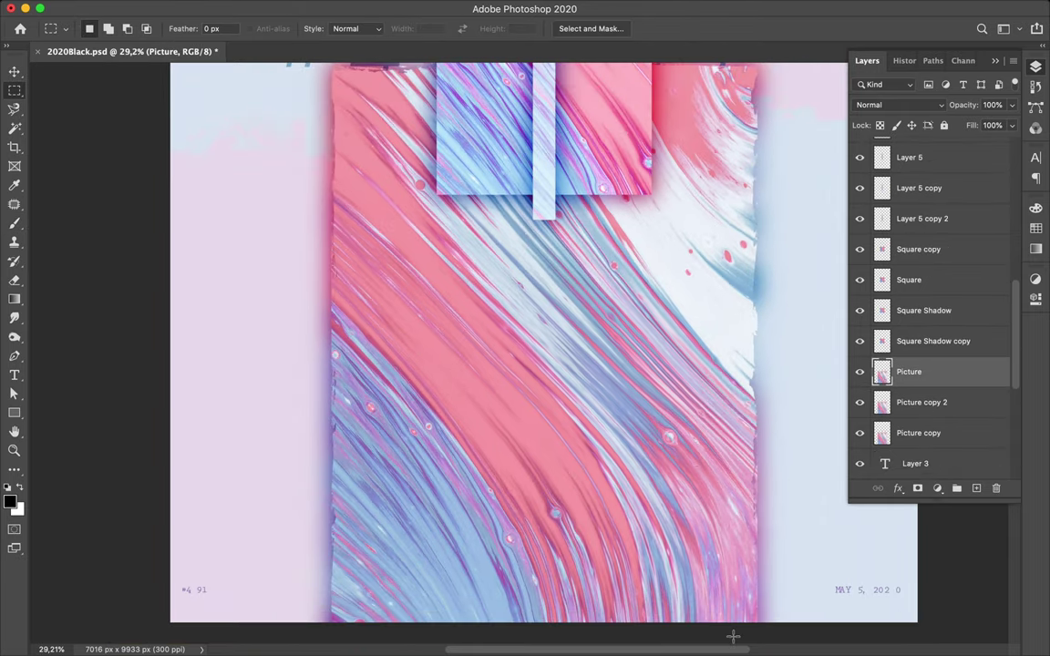
- Pick another grunge stripe brush, then delete the leftover grunge stroke layer
key(b)
click(91, 28)
double_click(91, 276)
scroll(753, 364, down, 3)
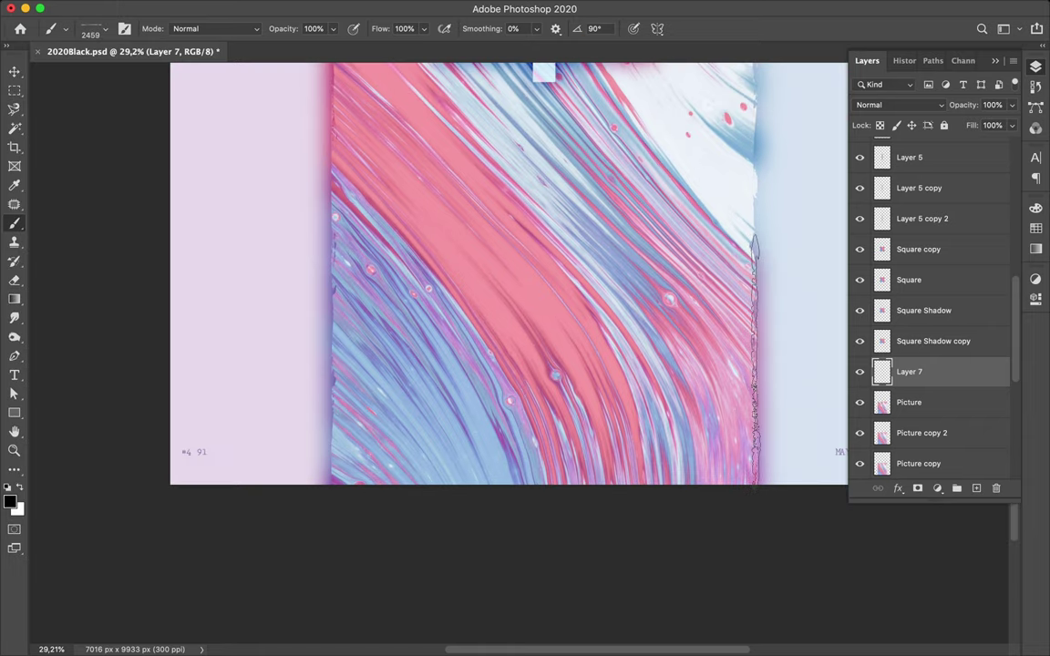
key(v)
click(908, 402)
key(m)
key(v)
scroll(911, 401, down, 1)
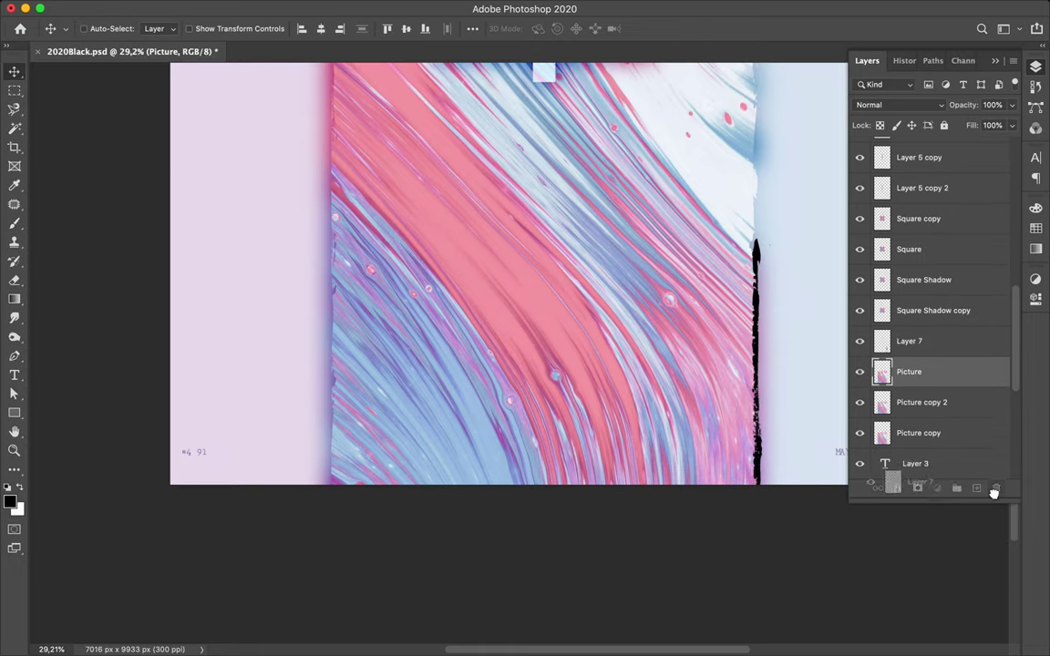
- Select Square copy and add a fresh empty layer above it
scroll(693, 333, up, 5)
scroll(693, 333, up, 3)
ctrl+click(632, 300)
key(b)
click(976, 488)
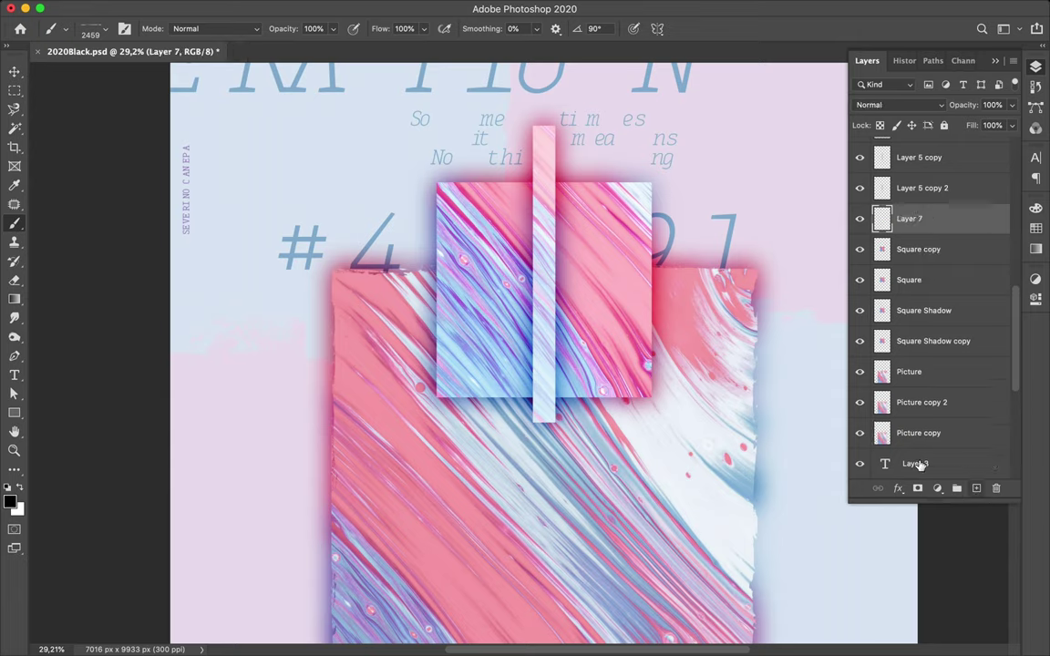
- Pick the Thin_grunge_stripe_24 brush, then delete the grunge stroke layer
click(884, 250)
key(m)
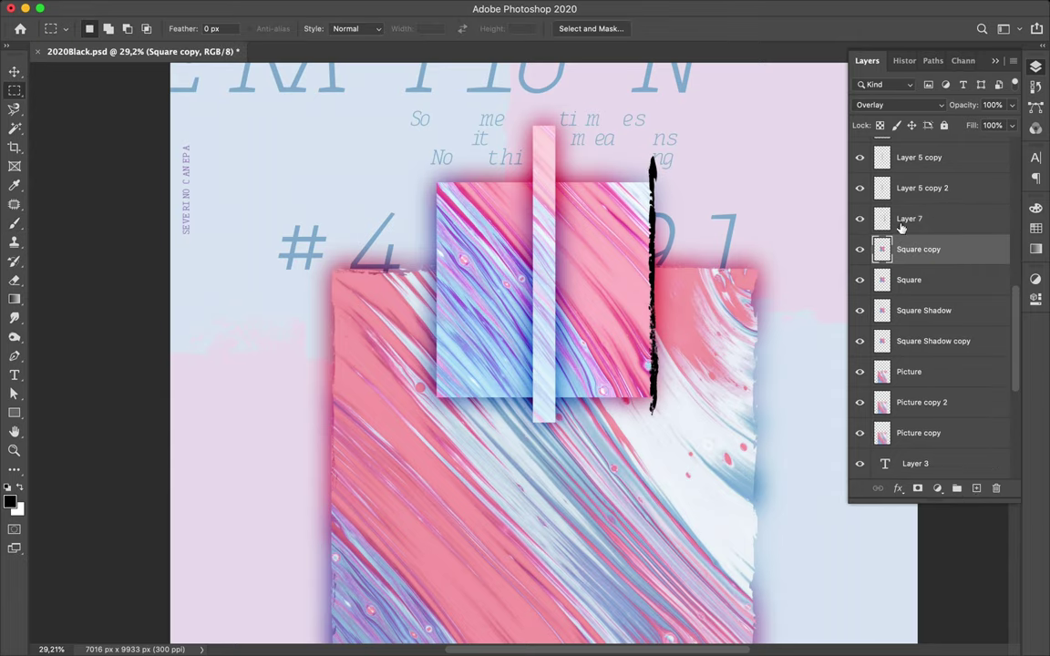
click(884, 219)
key(b)
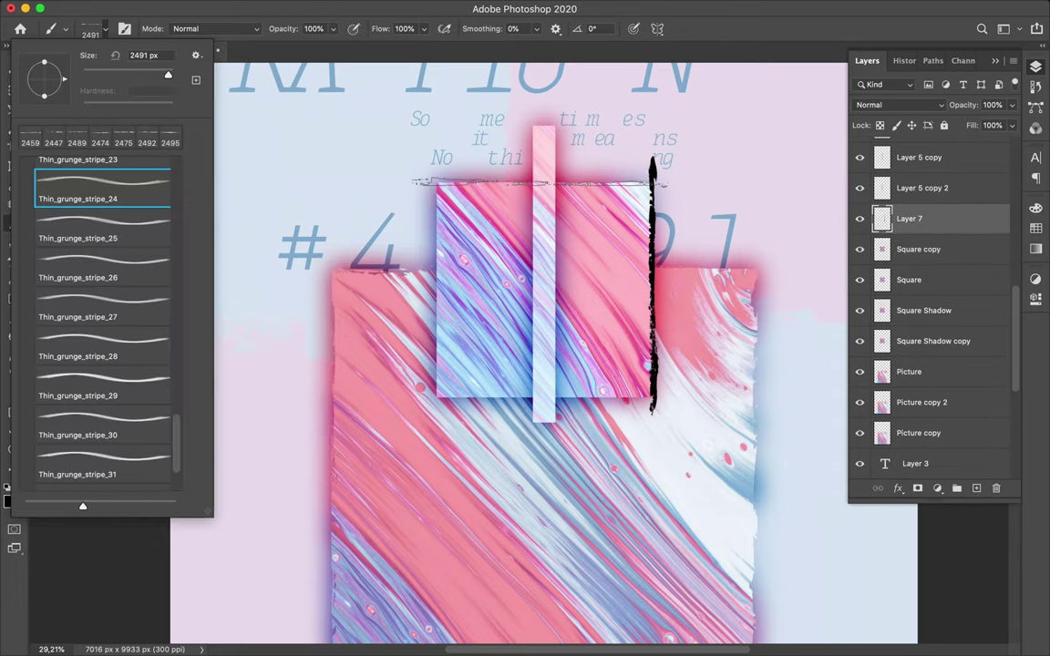
click(540, 182)
click(912, 249)
click(902, 219)
key(m)
key(Delete)
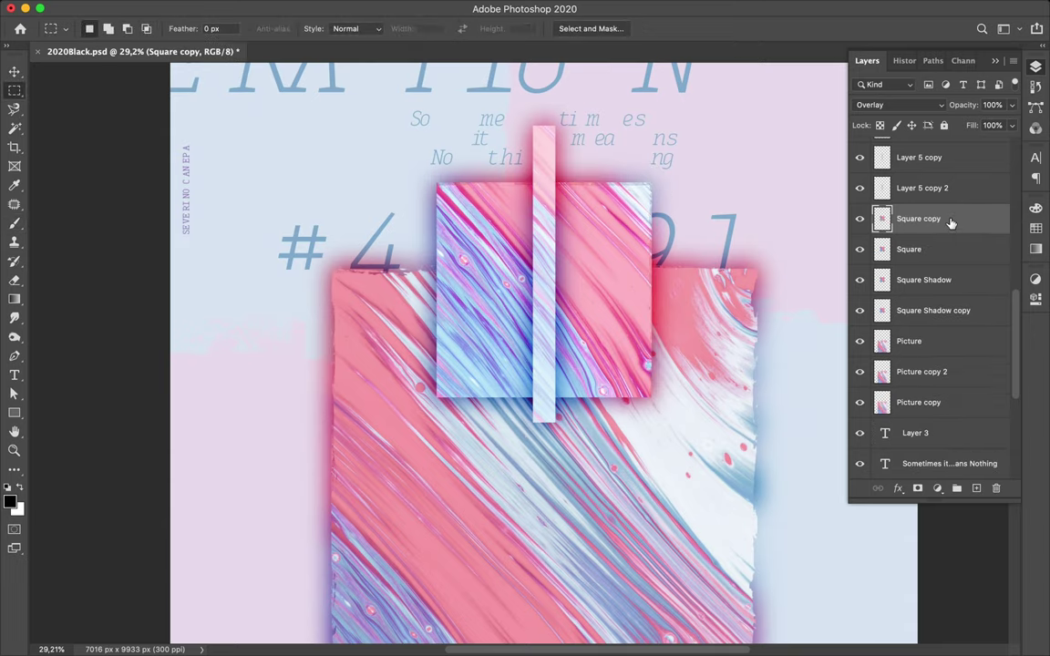
- On a new layer above Square copy, stamp grunge stripes under and along the small square's left edge
key(ctrl+shift+alt+n)
key(b)
click(91, 29)
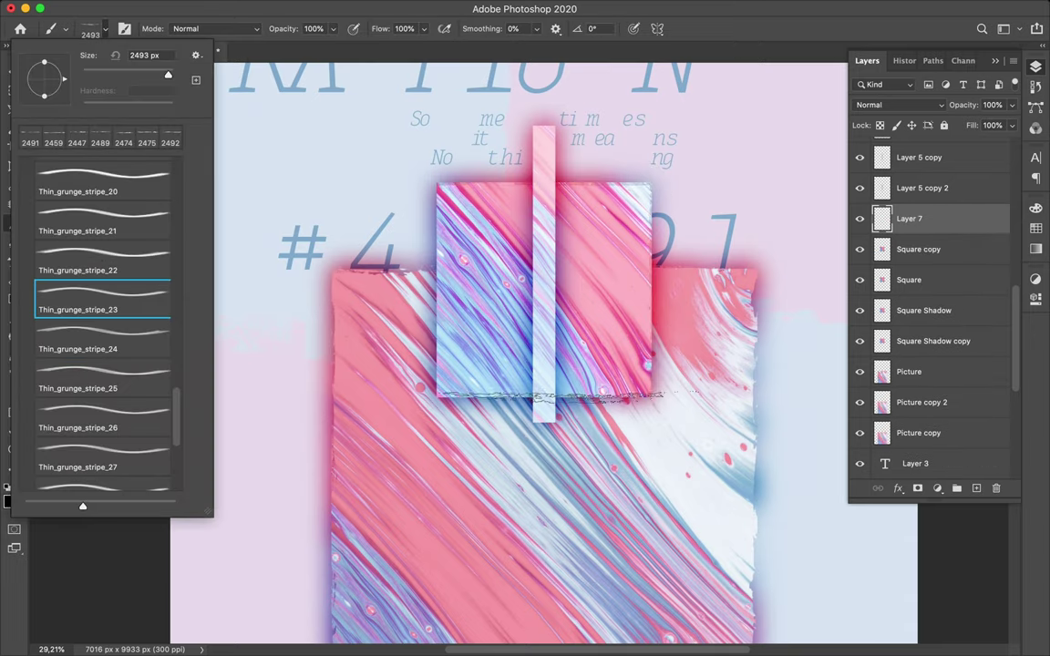
click(563, 399)
click(91, 28)
double_click(131, 264)
text(90)
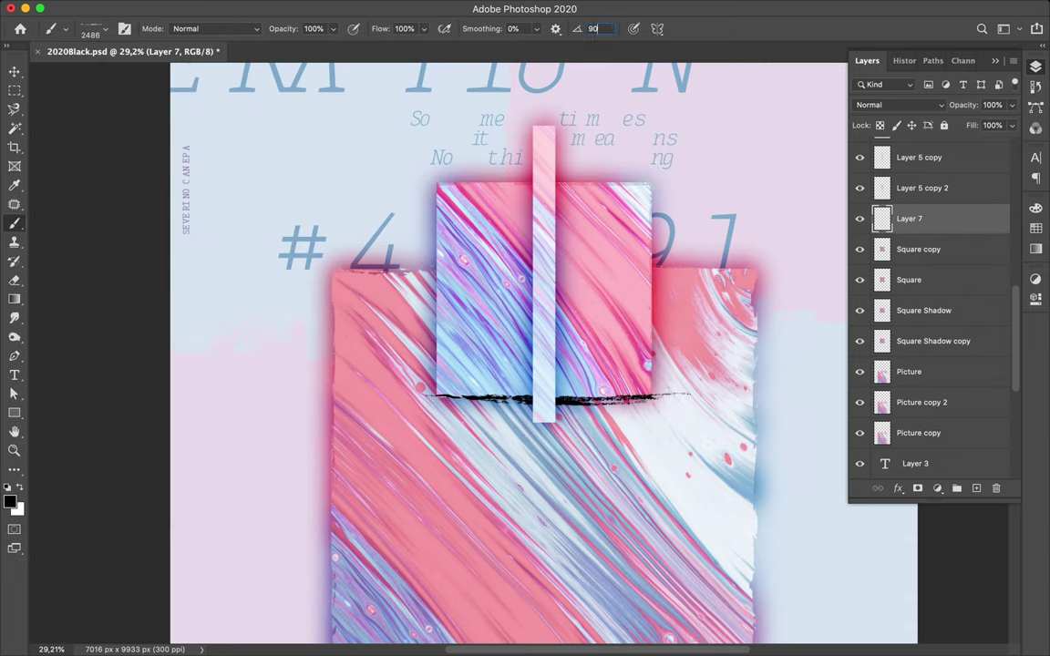
click(435, 278)
- Load the grunge strokes as a selection and toggle their visibility to compare
ctrl+click(881, 218)
click(918, 249)
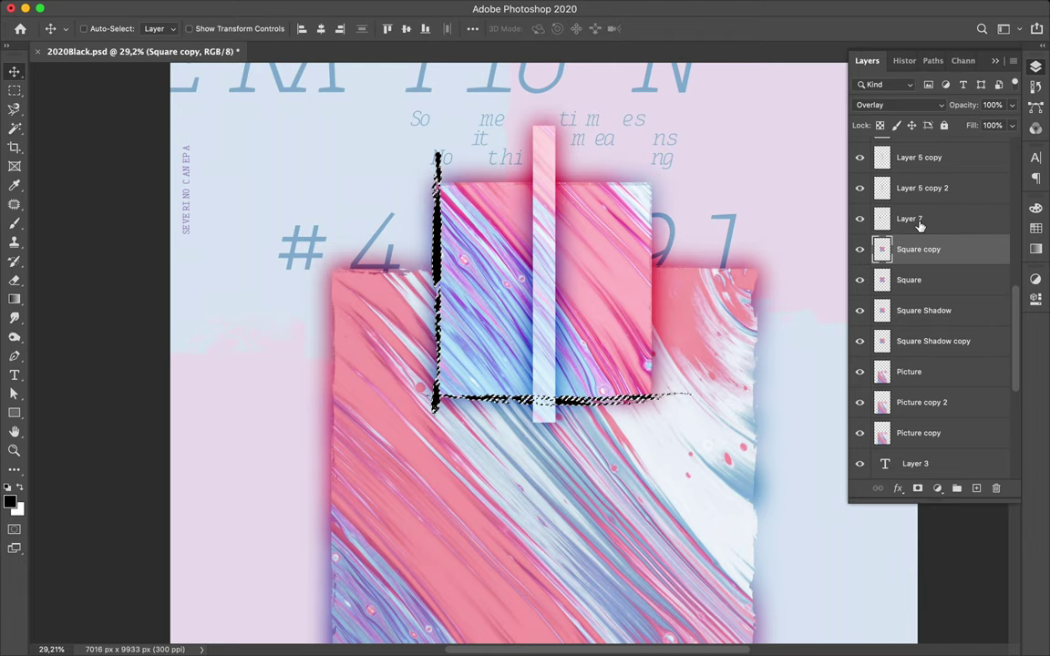
click(908, 218)
key(m)
alt+scroll(682, 230, up, 5)
scroll(549, 273, up, 2)
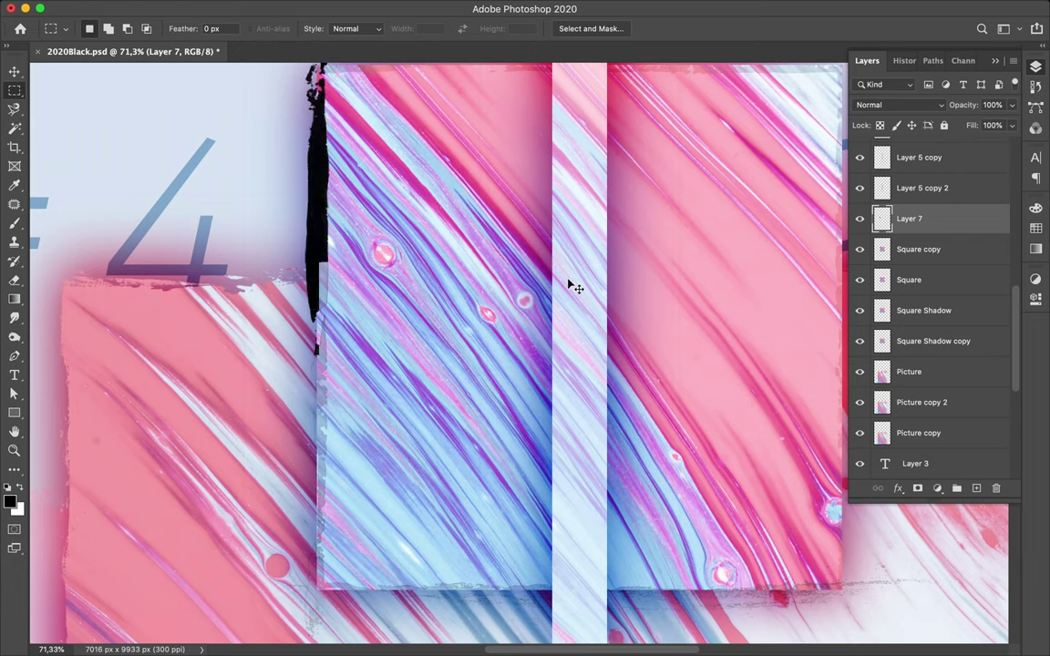
click(859, 220)
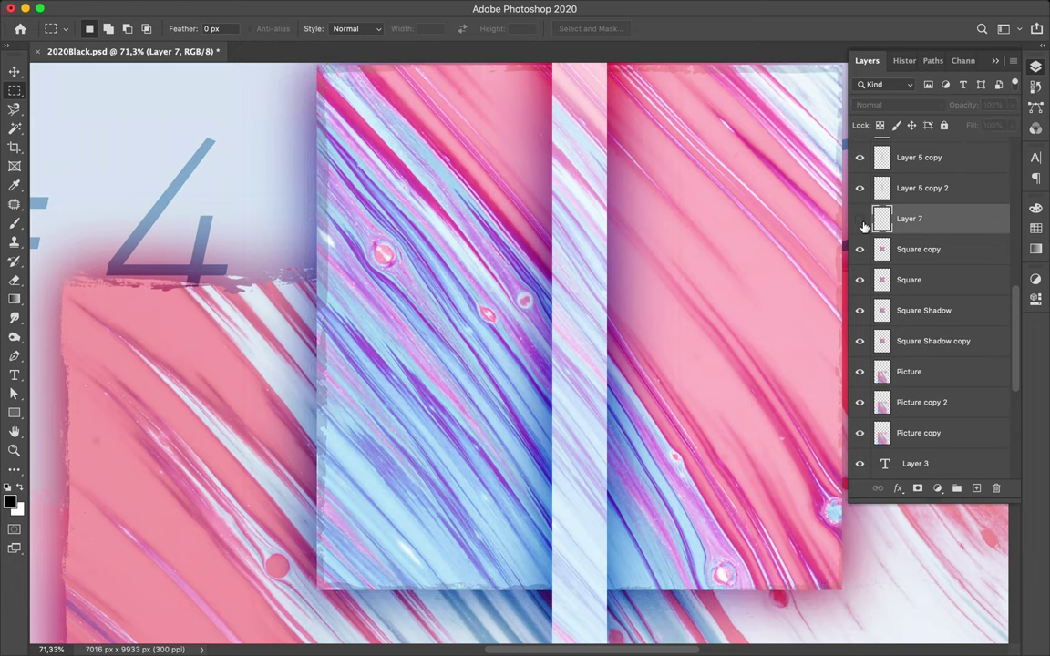
click(860, 220)
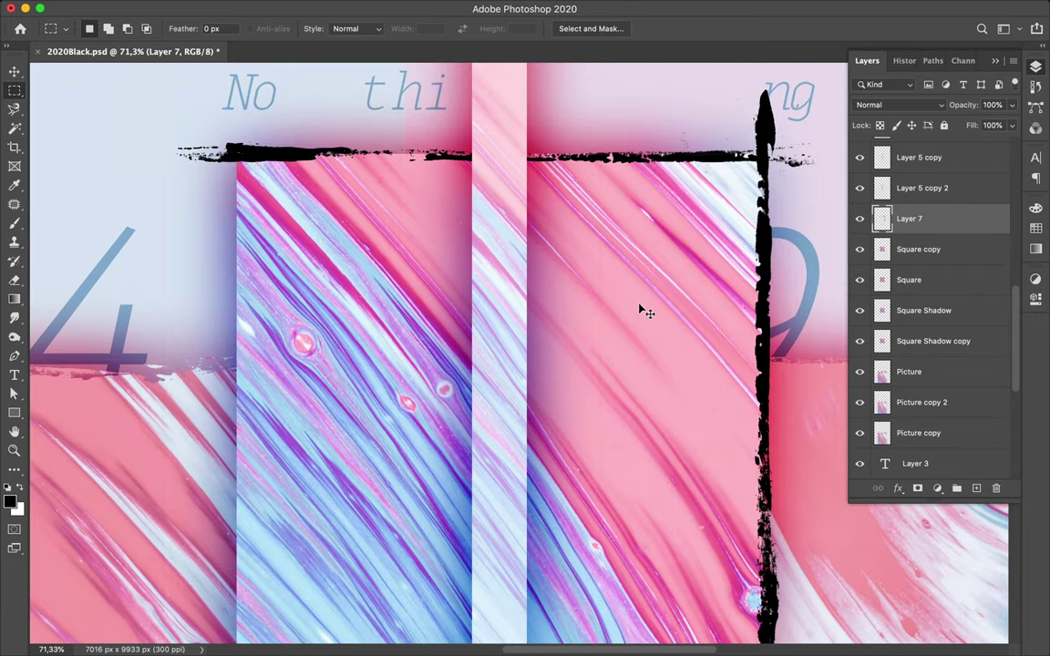
- Clear the grunge strokes and move the empty layer above Layer 5 copy 3
super+click(881, 218)
click(946, 248)
click(947, 280)
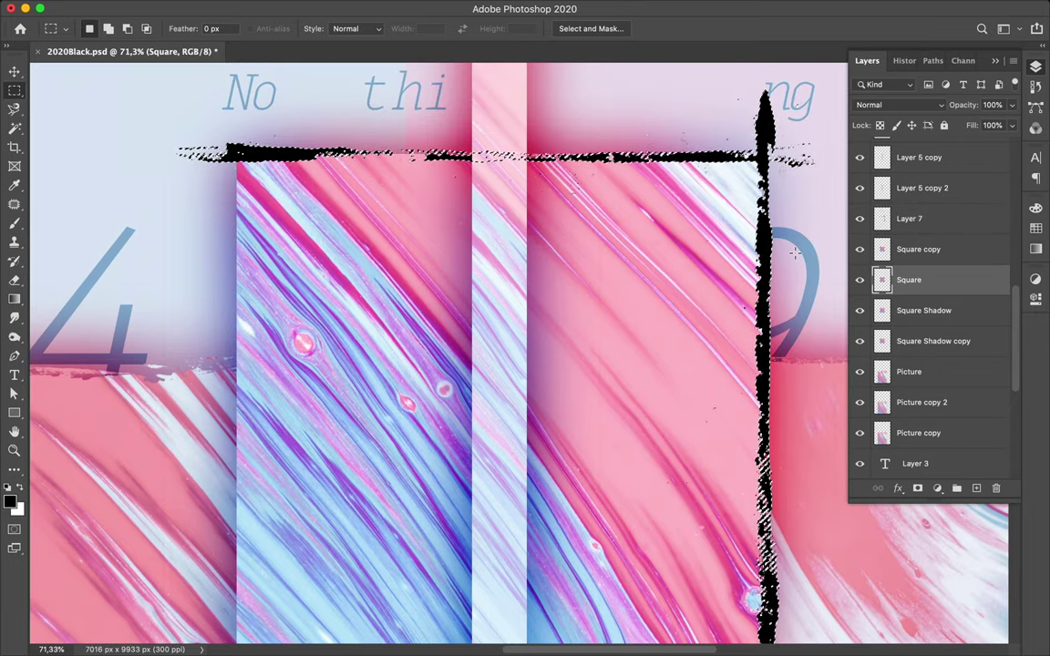
click(912, 219)
key(Delete)
drag(1002, 218, 996, 489)
key(super+d)
key(super+minus)
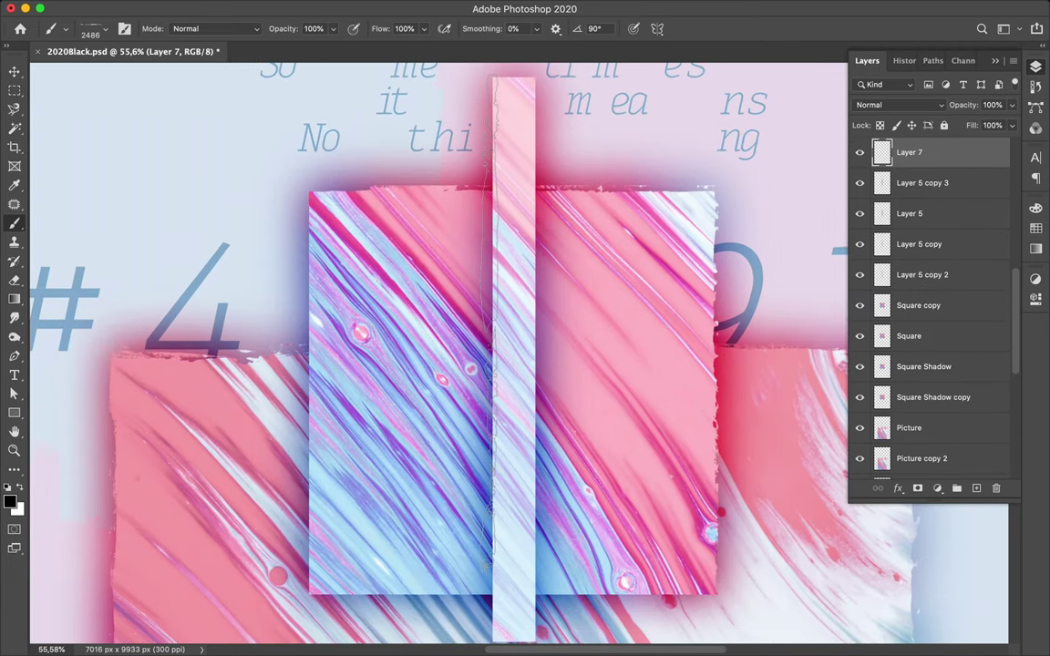
- Set the top paint strip, Layer 6 copy 3, to Color Burn blend mode
click(957, 215)
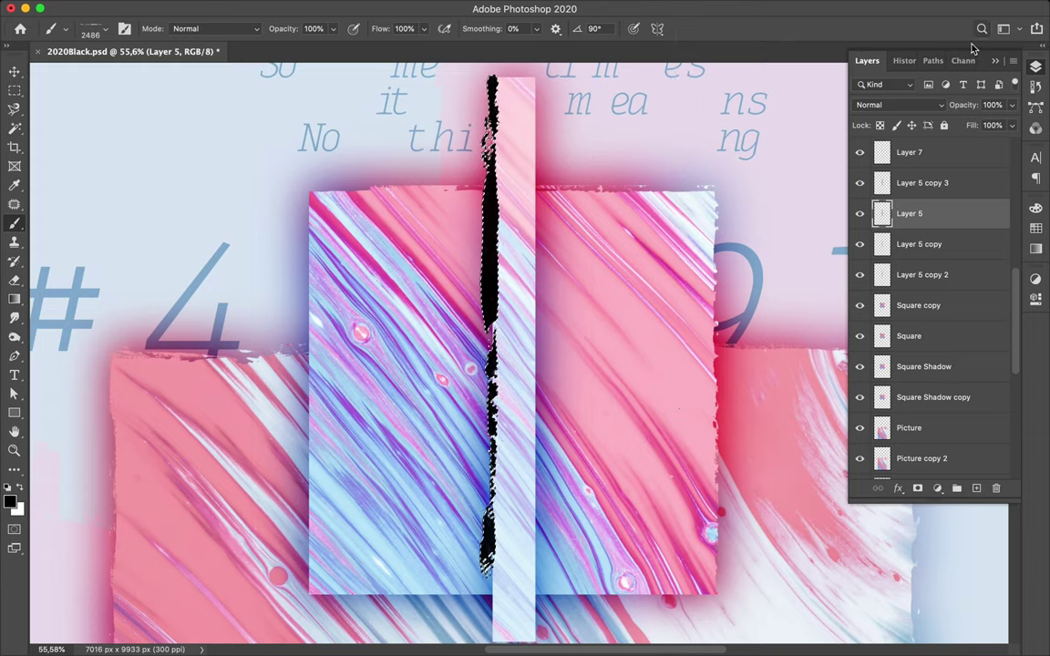
key(m)
scroll(545, 374, down, 2)
scroll(545, 373, up, 5)
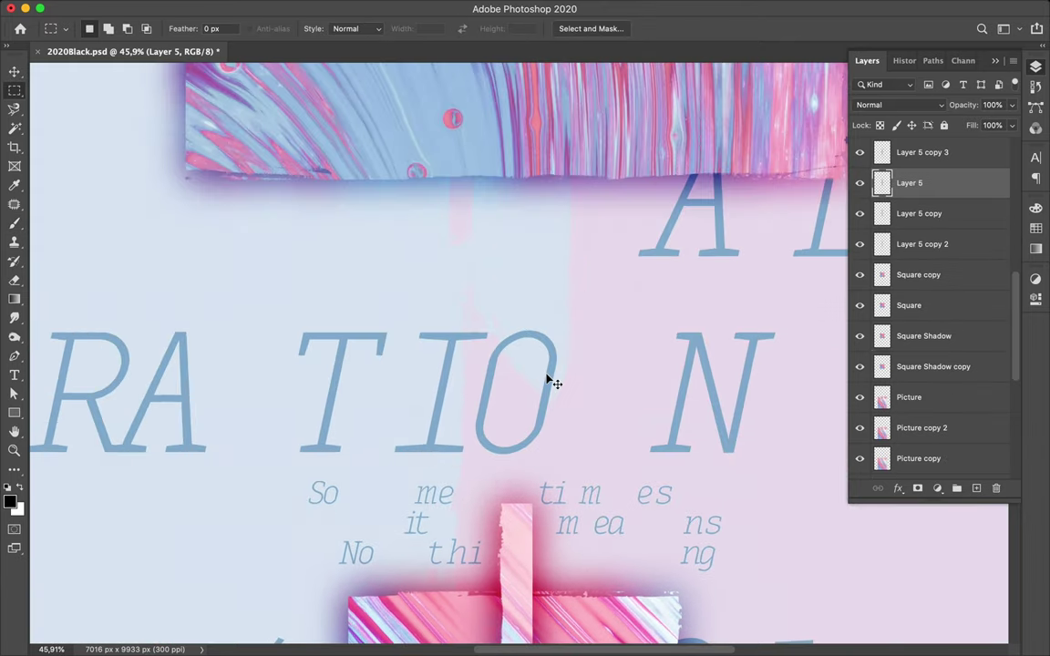
scroll(545, 374, down, 2)
scroll(930, 273, up, 3)
click(914, 154)
click(928, 106)
click(879, 155)
- Switch between the Brush and Move tools and select the Picture layer
scroll(591, 264, down, 5)
scroll(590, 265, down, 3)
key(b)
key(v)
click(583, 440)
- Paint a black vertical stroke on the large block and move a duplicated paint strip to the poster's right edge
key(b)
drag(578, 346, 578, 515)
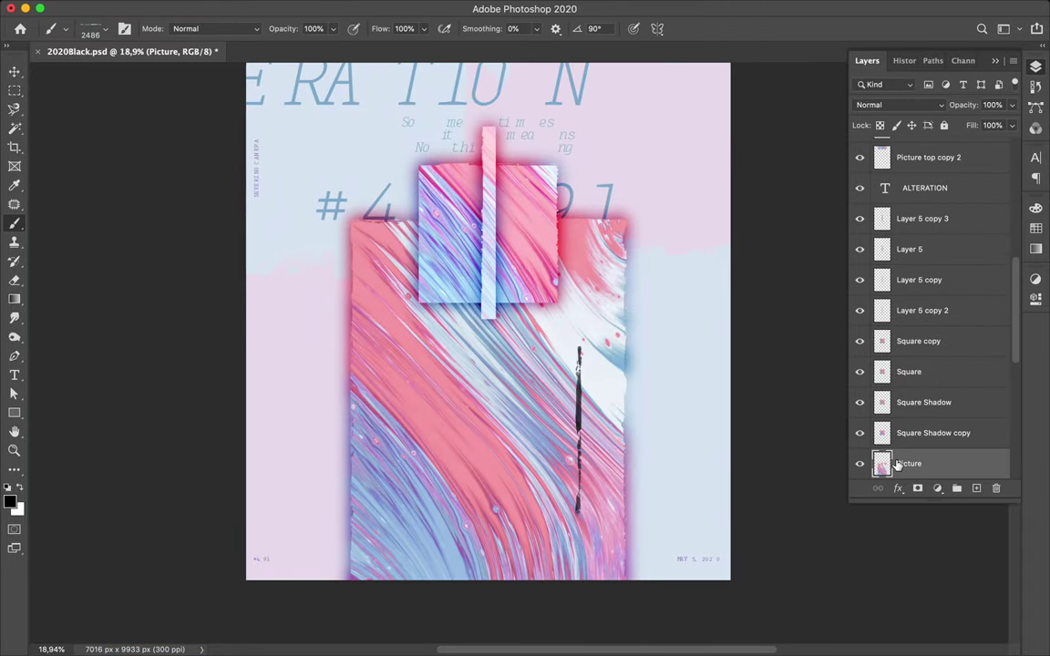
scroll(925, 443, down, 3)
click(914, 373)
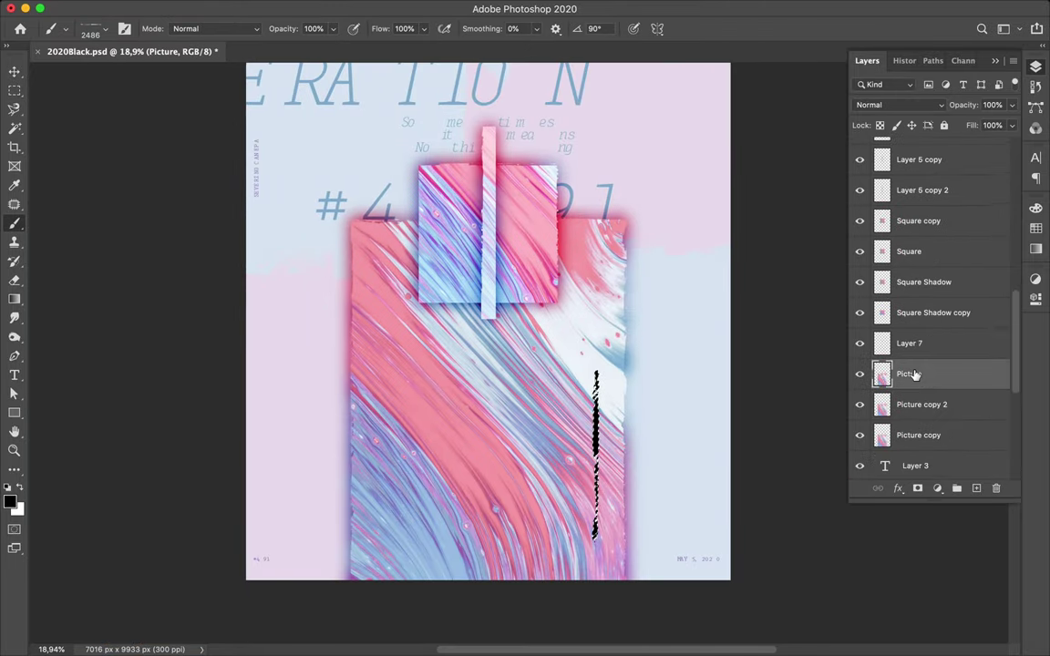
key(ctrl+j)
key(v)
drag(793, 383, 246, 164)
- Stamp a Dusty_grunge_stripe_08 brush mark on the poster on Layer 7
click(909, 342)
key(b)
key(Delete)
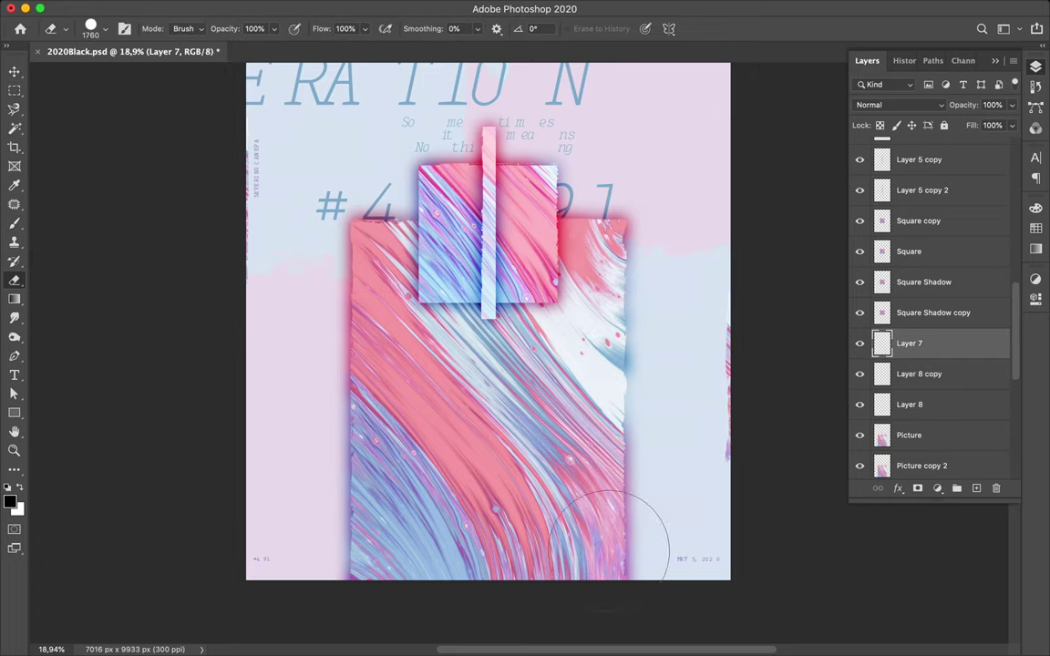
click(91, 28)
key(period)
key(period)
key(period)
key(period)
key(period)
key(period)
key(period)
key(period)
key(period)
key(period)
click(497, 447)
- Copy the pink splatter from Picture to a new layer and move it to the poster's top-right
key(v)
click(911, 435)
key(ctrl+j)
mouse_move(497, 437)
mouse_down()
mouse_move(714, 127)
mouse_move(750, 370)
mouse_up()
- Erase the dusty stamp on Layer 7 and paint a black grunge stamp on the block instead
click(909, 342)
key(e)
click(496, 545)
key(b)
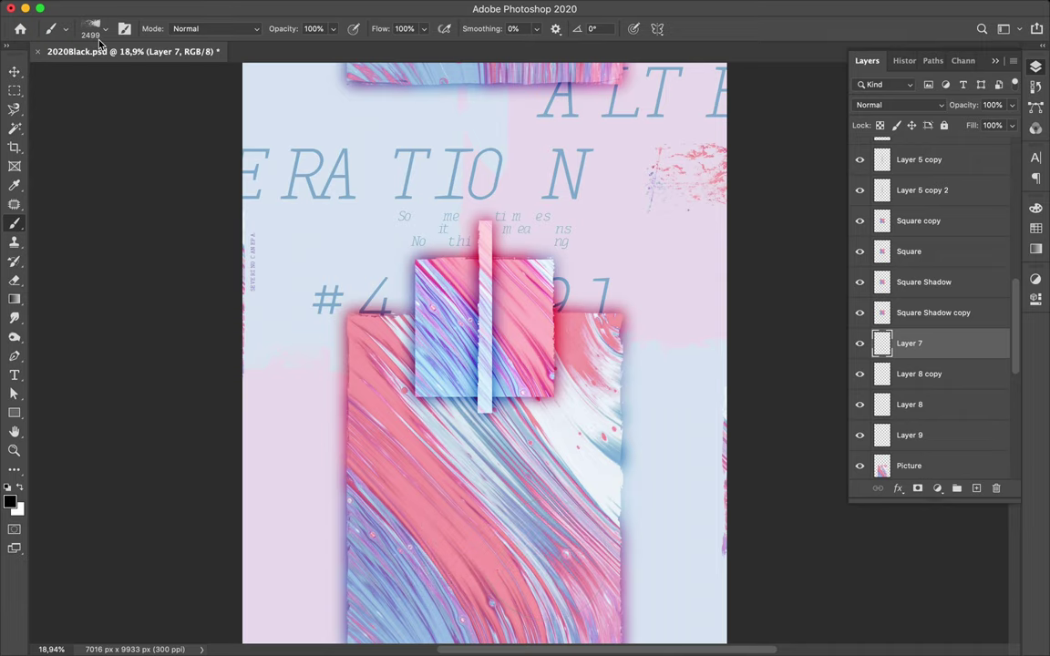
click(91, 28)
click(506, 485)
- Paste the paint stroke onto a new layer, rotate it 90° and drag it to the bottom-left corner
scroll(912, 364, down, 3)
click(911, 364)
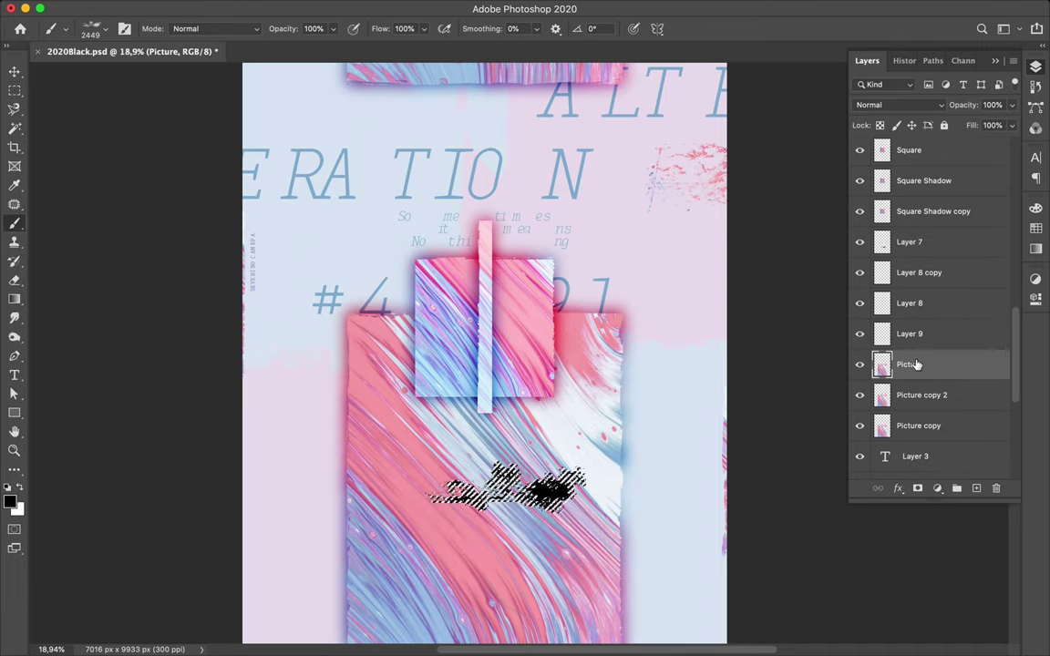
key(ctrl+v)
key(v)
key(ctrl+t)
mouse_move(182, 301)
mouse_down()
mouse_move(228, 276)
mouse_move(313, 285)
mouse_up()
drag(282, 346, 287, 529)
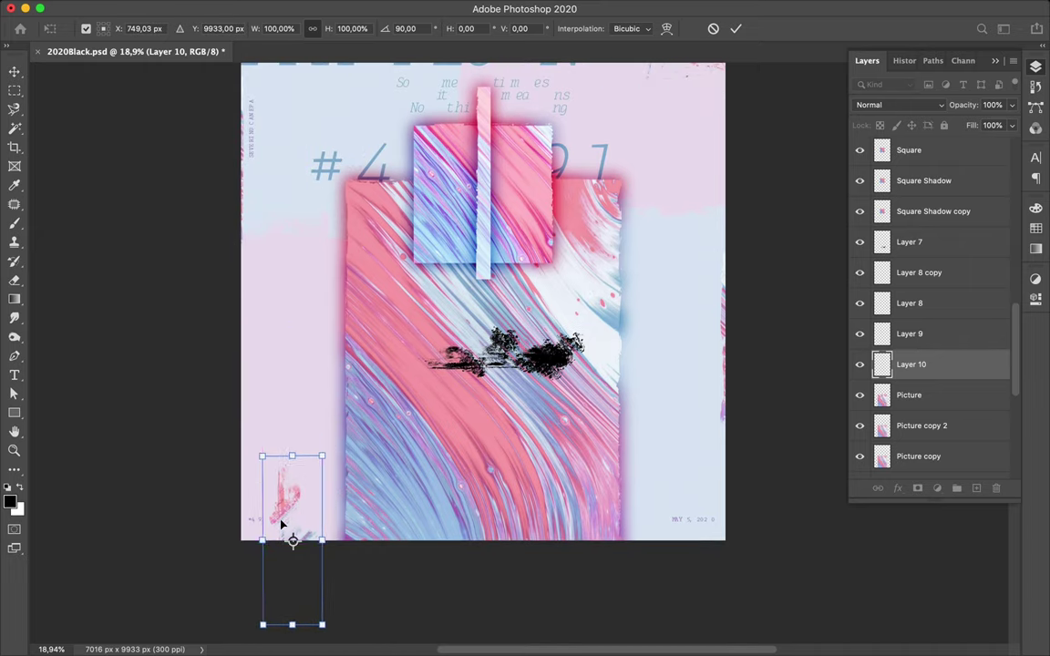
- Commit the rotated stroke and place a copy toward the poster's top-right
key(Return)
key(ctrl+0)
mouse_move(364, 602)
mouse_down()
mouse_move(622, 186)
mouse_move(633, 254)
mouse_move(682, 75)
mouse_up()
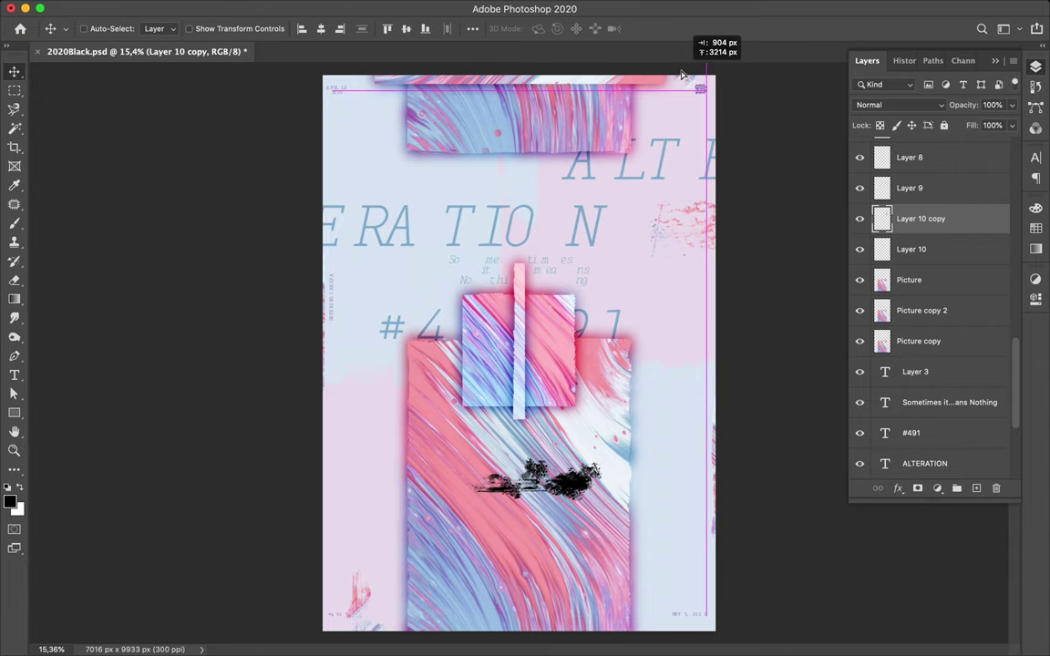
- Duplicate the ALTERATION text layer and set the copy's blend mode to Color Burn
scroll(473, 299, up, 2)
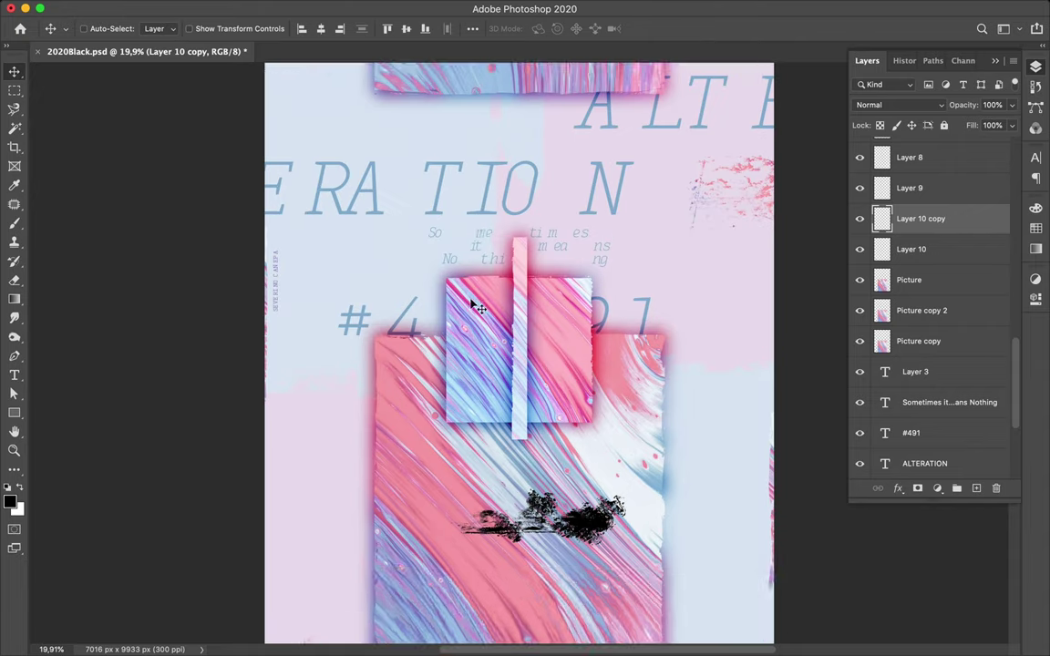
click(652, 204)
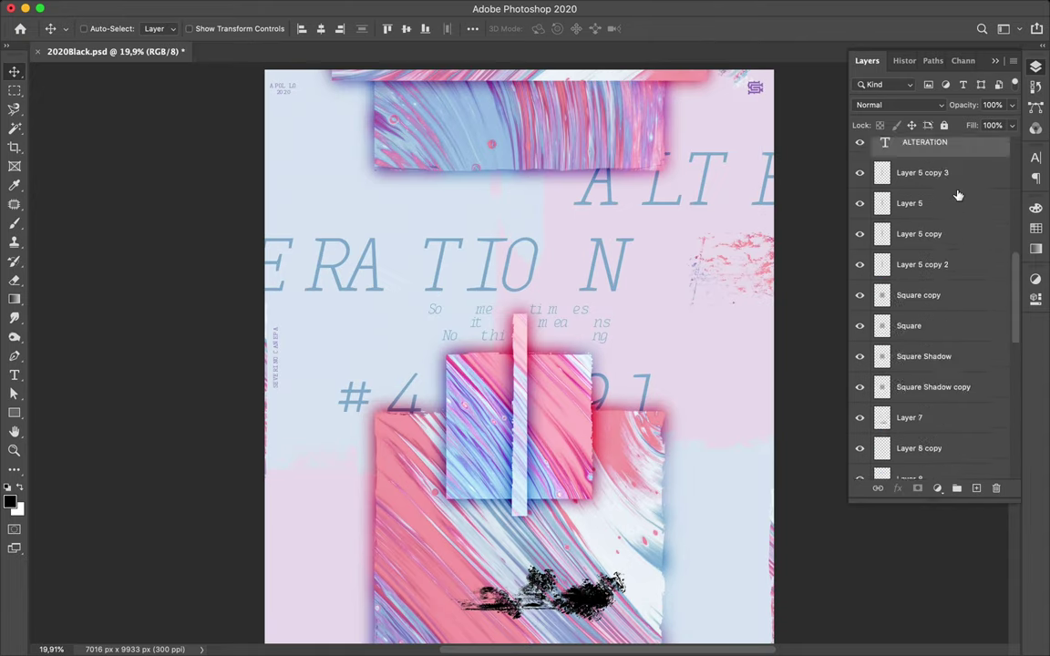
click(898, 105)
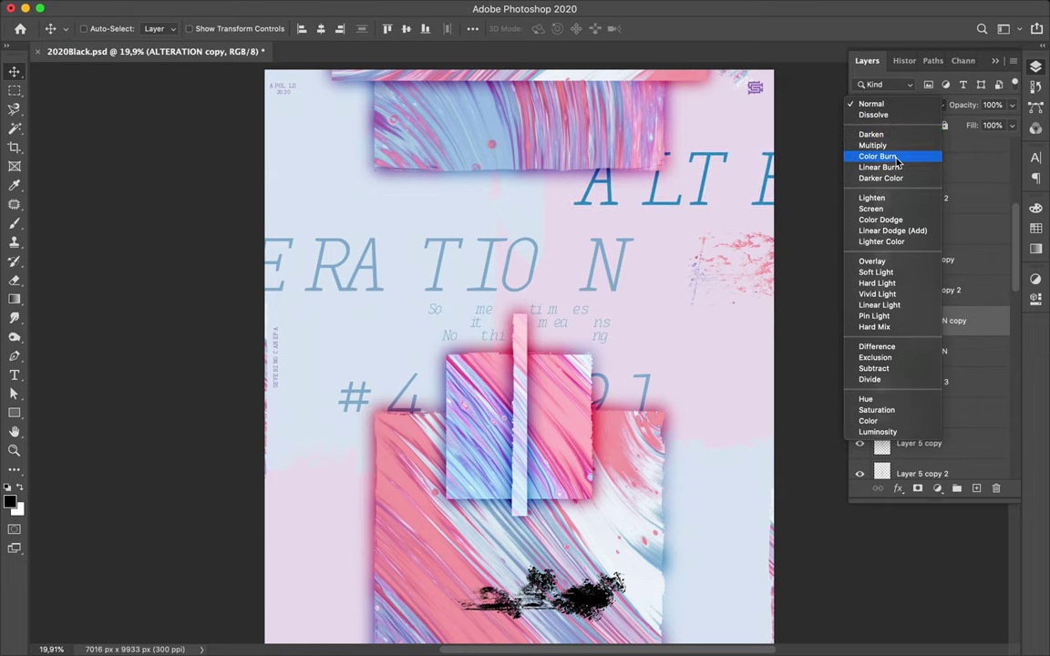
key(Escape)
key(ctrl+j)
click(898, 105)
click(876, 156)
- Cut a rectangle from the Picture layer into a horizontal band along the poster's bottom
scroll(672, 260, down, 2)
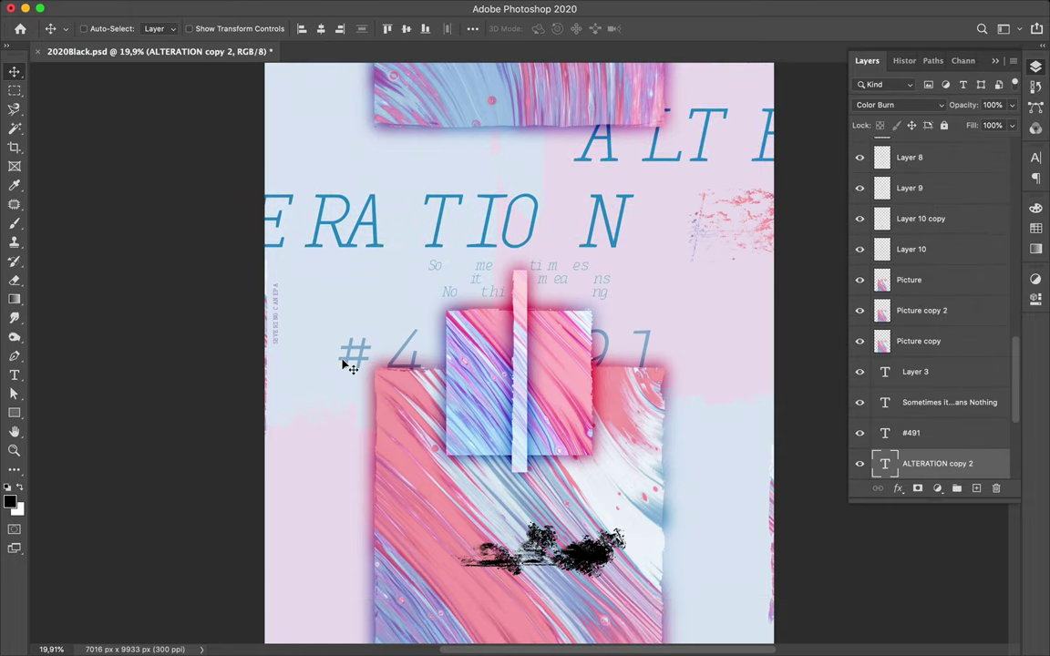
scroll(447, 291, down, 3)
click(520, 469)
click(527, 471)
key(m)
mouse_move(433, 369)
mouse_down()
mouse_move(502, 503)
mouse_move(547, 516)
mouse_move(562, 456)
mouse_move(593, 588)
mouse_up()
key(v)
key(Return)
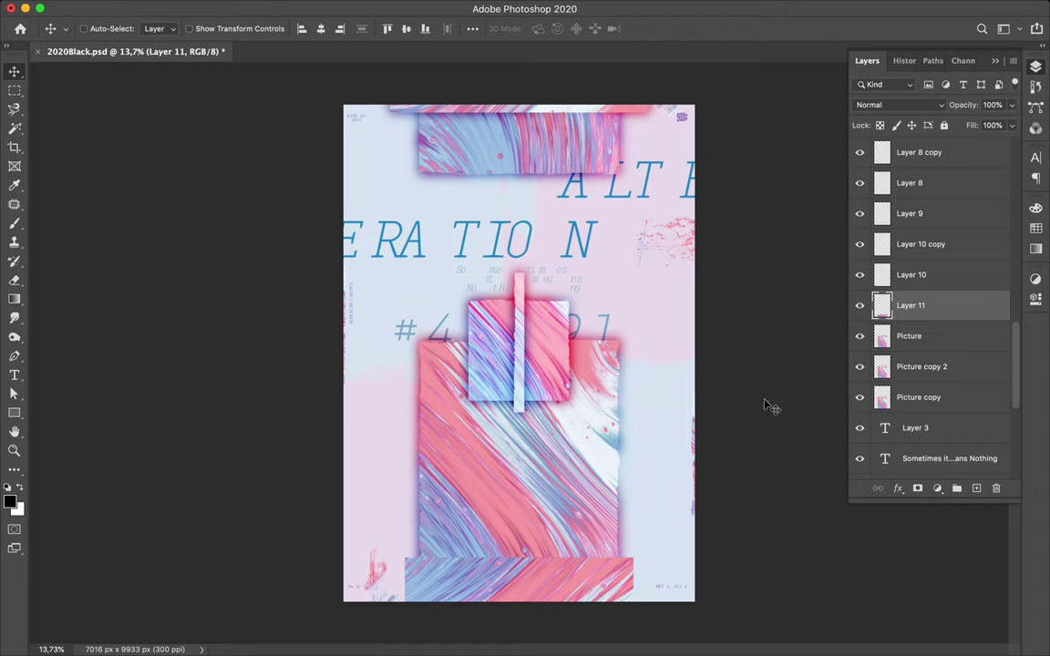
- Duplicate the band, Gaussian Blur the copy and change its blend mode
key(ctrl+j)
click(342, 7)
click(364, 24)
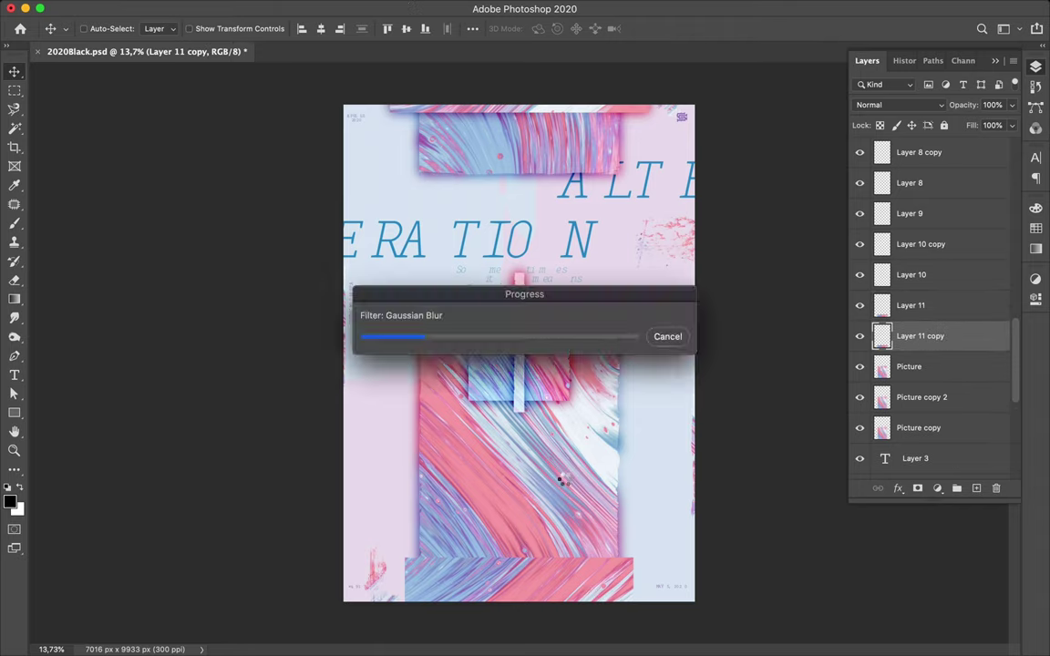
click(911, 105)
click(874, 166)
key(ctrl+j)
- Copy the Picture image and delete most of it, leaving a thin vertical strip
ctrl+click(542, 472)
drag(543, 472, 480, 397)
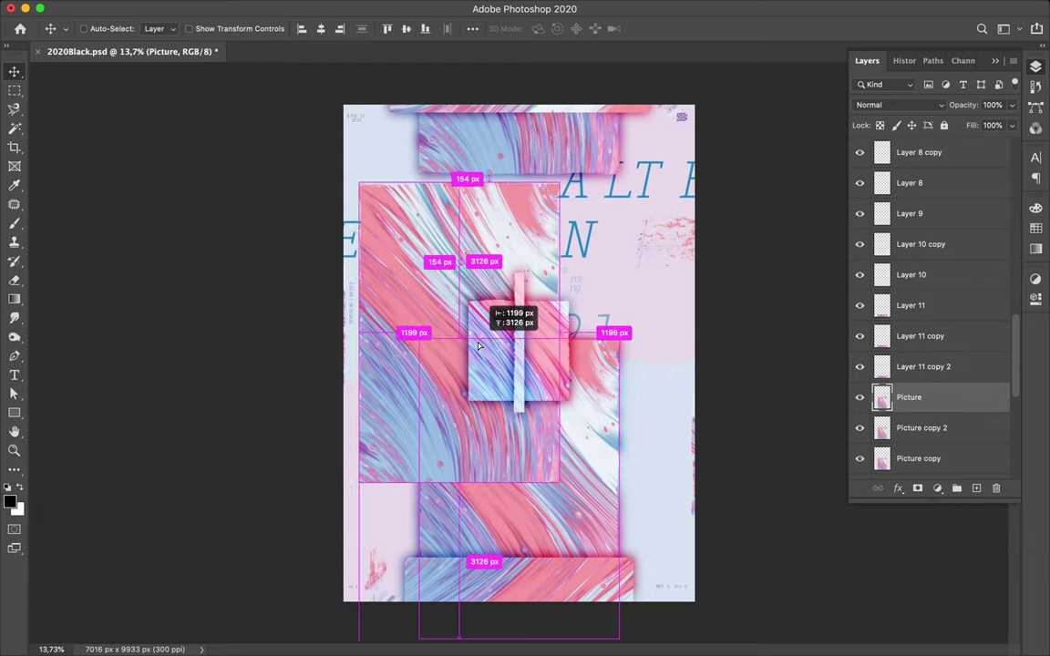
key(m)
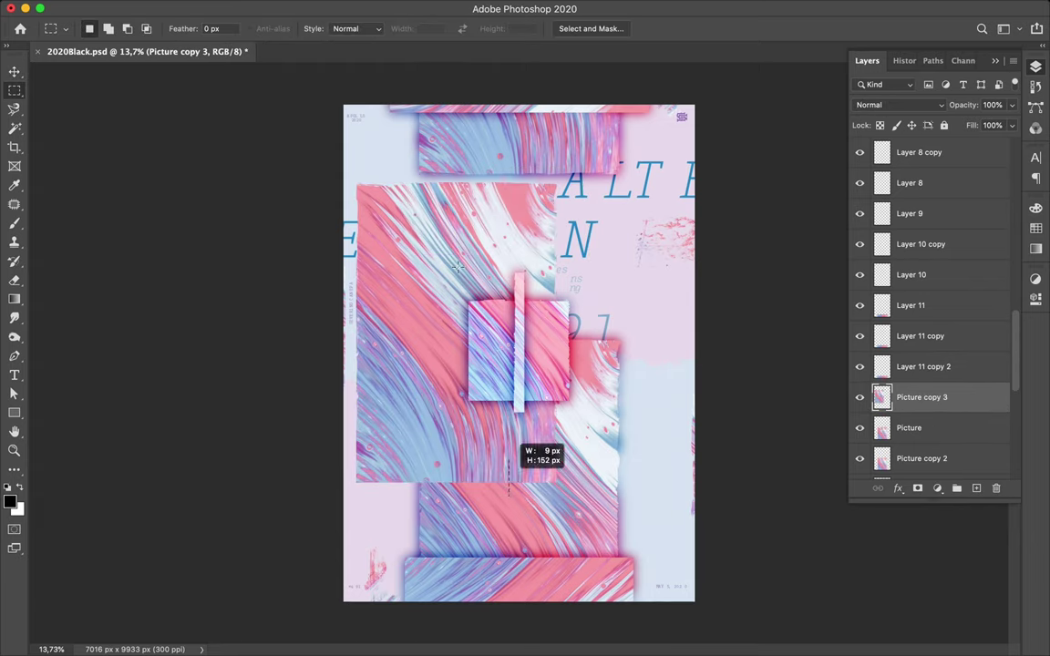
drag(507, 461, 297, 162)
key(BackSpace)
key(v)
drag(532, 225, 544, 235)
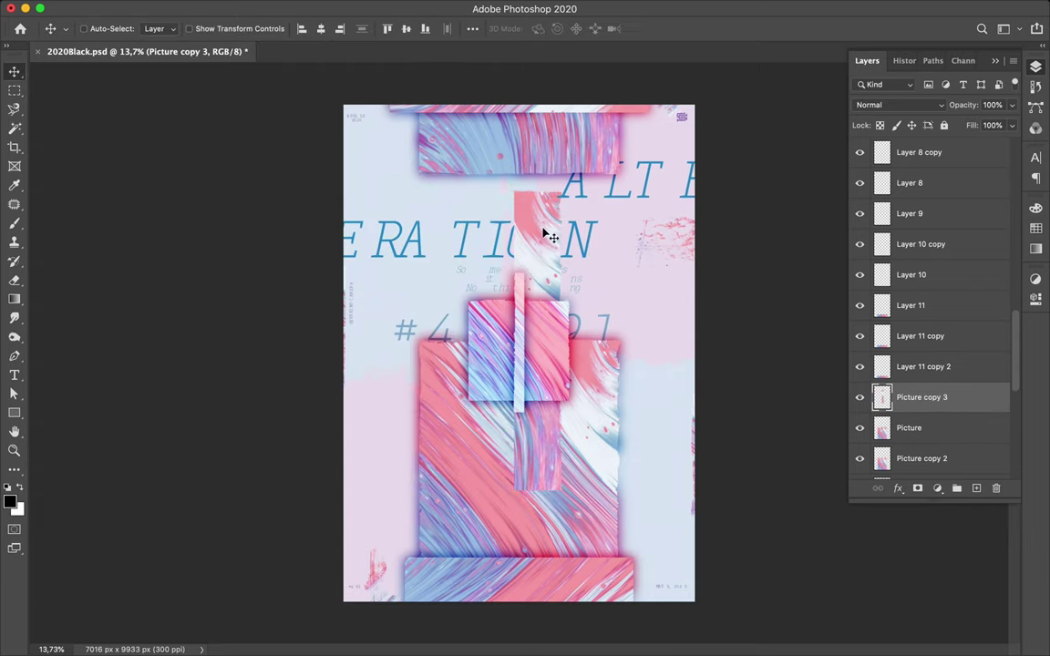
- Move both ALTERATION text layers above the new strip in the Layers panel
ctrl+click(549, 237)
scroll(934, 365, down, 3)
shift+click(925, 440)
drag(930, 446, 923, 171)
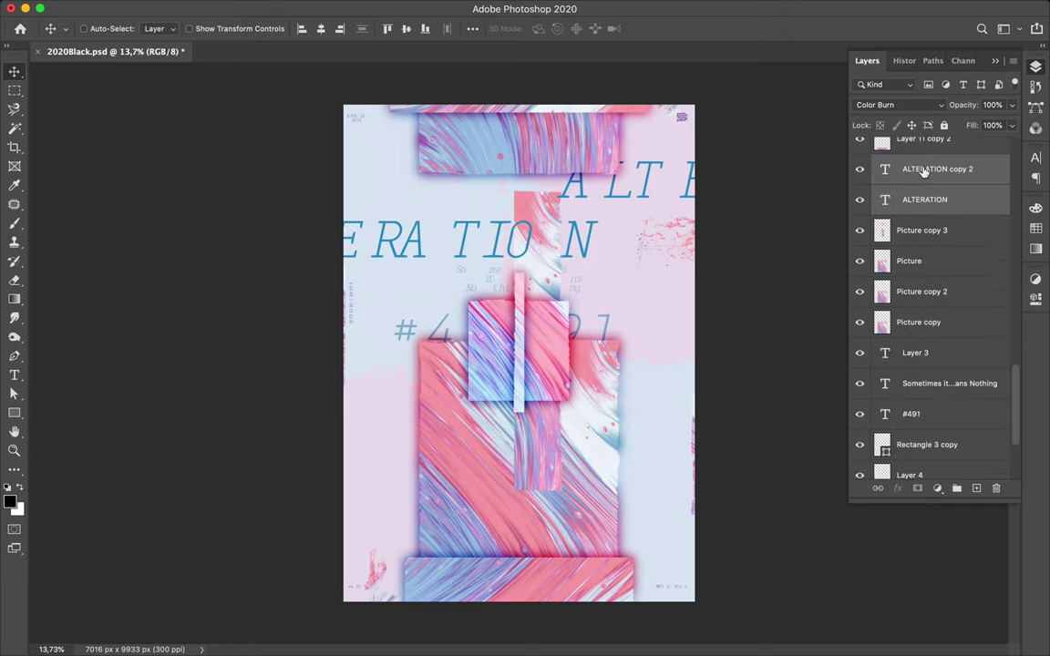
- Duplicate and blur the strip, set it to Linear Burn, and place more strips centre-left
key(ctrl+j)
click(339, 9)
click(340, 9)
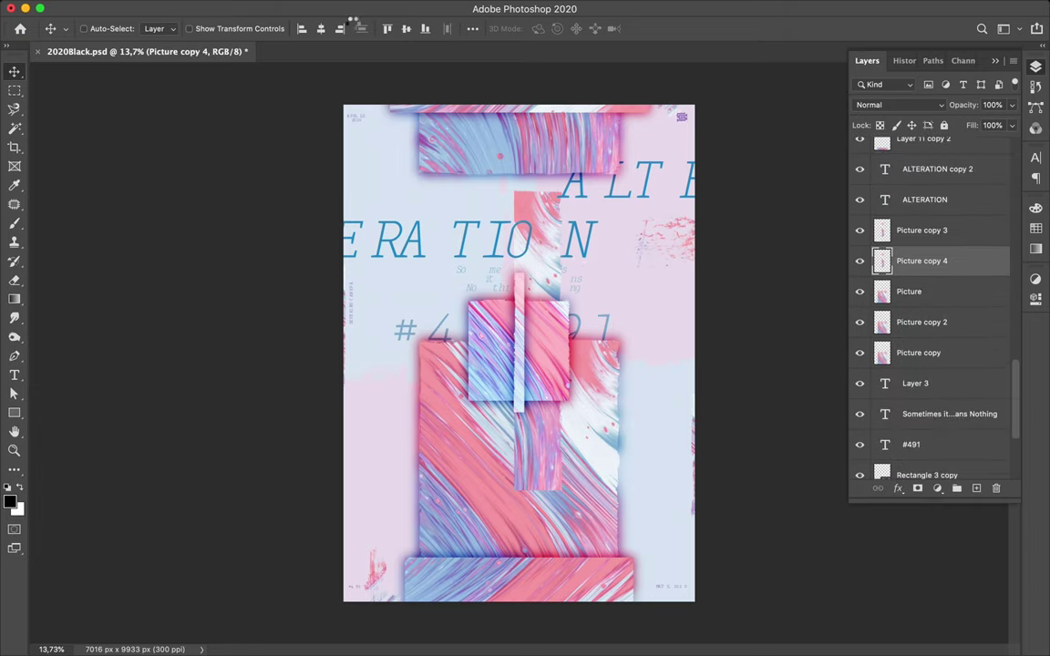
click(897, 105)
click(877, 172)
drag(922, 262, 948, 290)
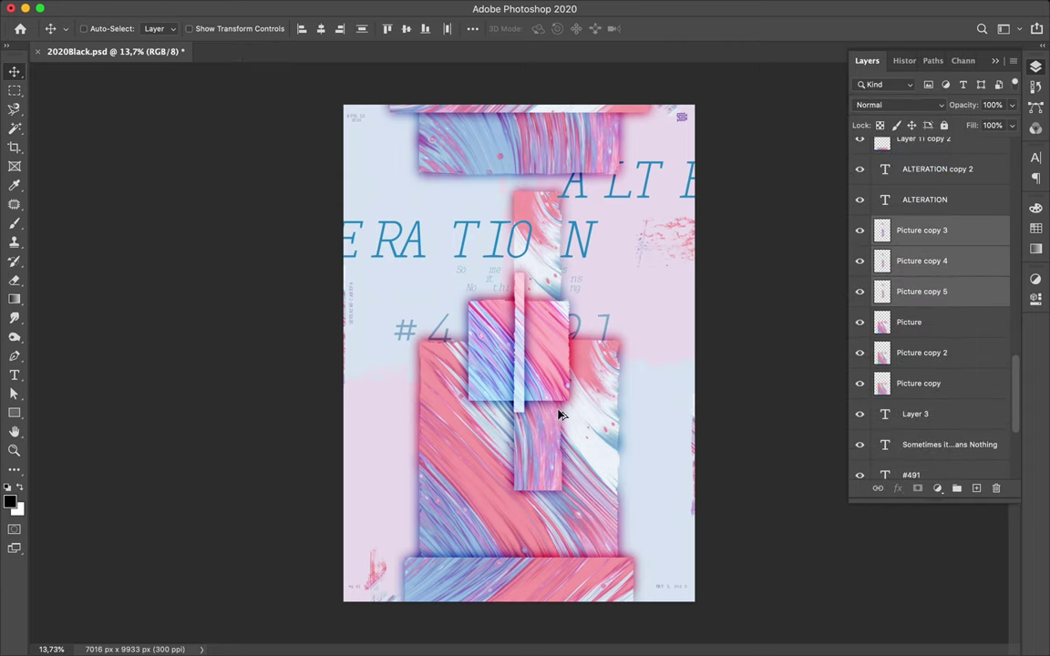
mouse_move(479, 416)
mouse_down()
mouse_move(491, 488)
mouse_move(440, 499)
mouse_up()
- Rotate the strip copies horizontal and lay them along the bottom edge
key(ctrl+t)
mouse_move(391, 292)
mouse_down()
mouse_move(647, 486)
mouse_move(640, 429)
mouse_up()
drag(507, 490, 598, 597)
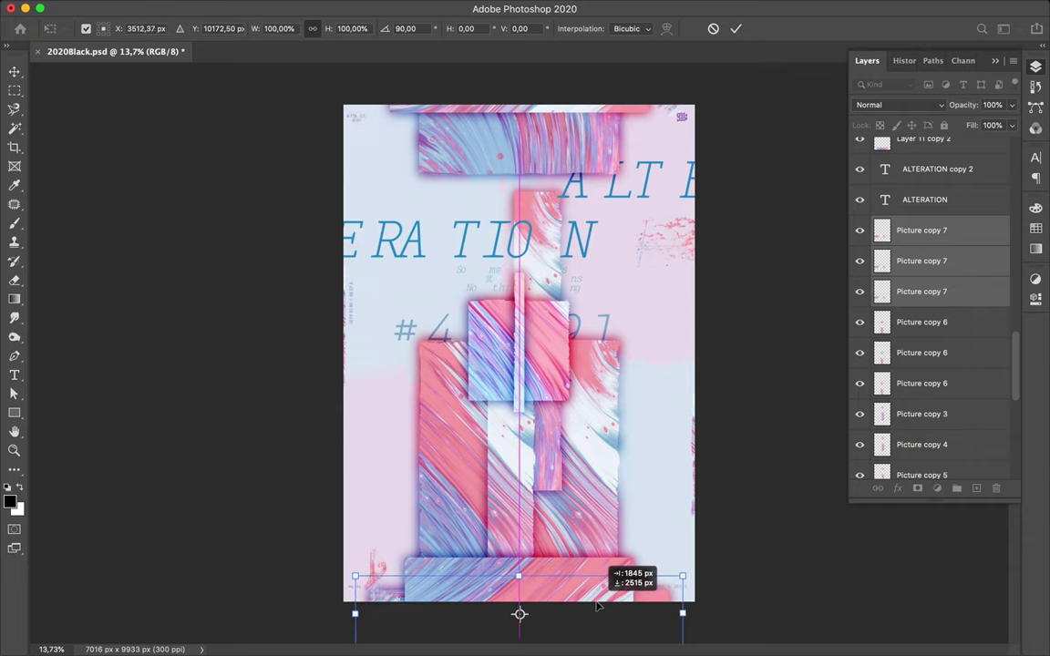
- Move the Picture copy 7 and copy 6 layers above Layer 11
drag(936, 155, 920, 146)
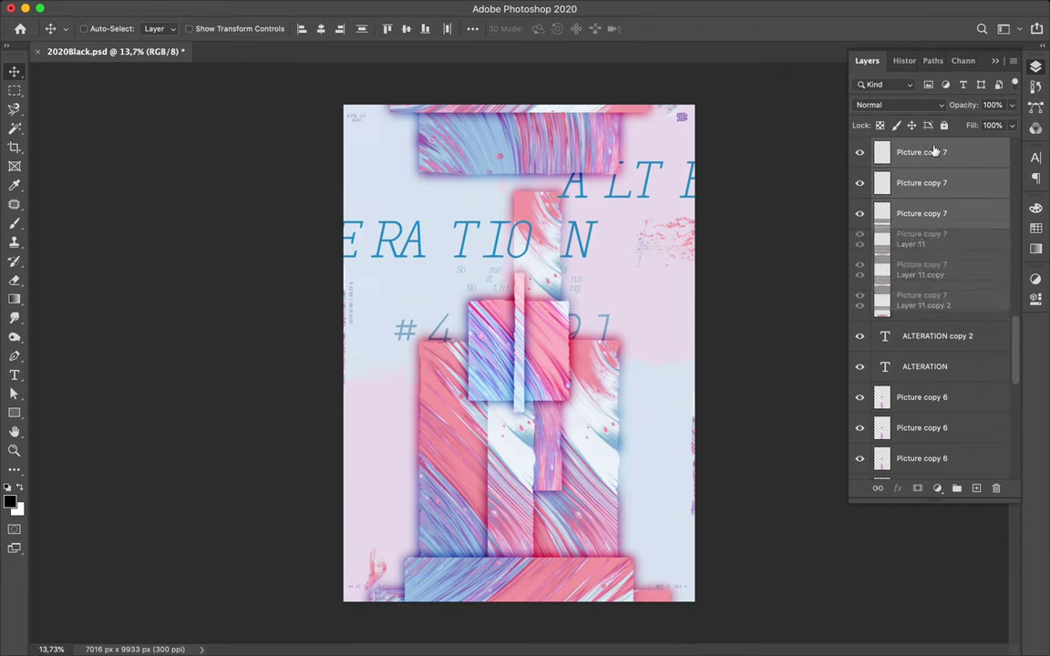
click(911, 369)
shift+click(912, 430)
drag(911, 430, 898, 201)
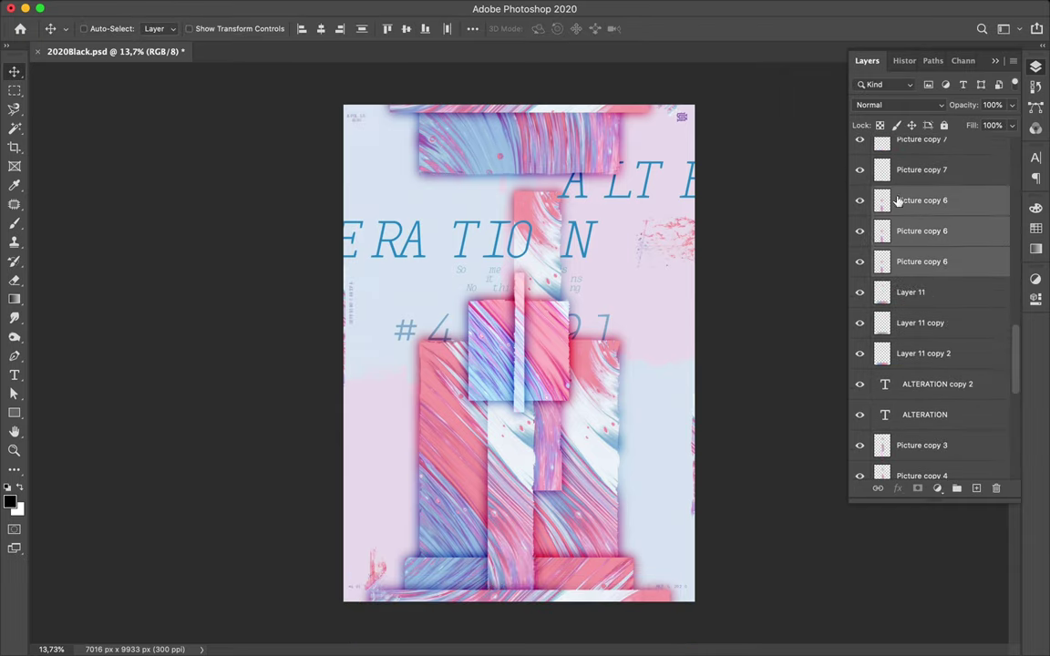
click(486, 170)
shift+click(926, 214)
- Copy a small square from Picture top to its own layer and rotate it 180° below the block
key(ctrl+j)
key(ctrl+z)
key(ctrl+z)
key(m)
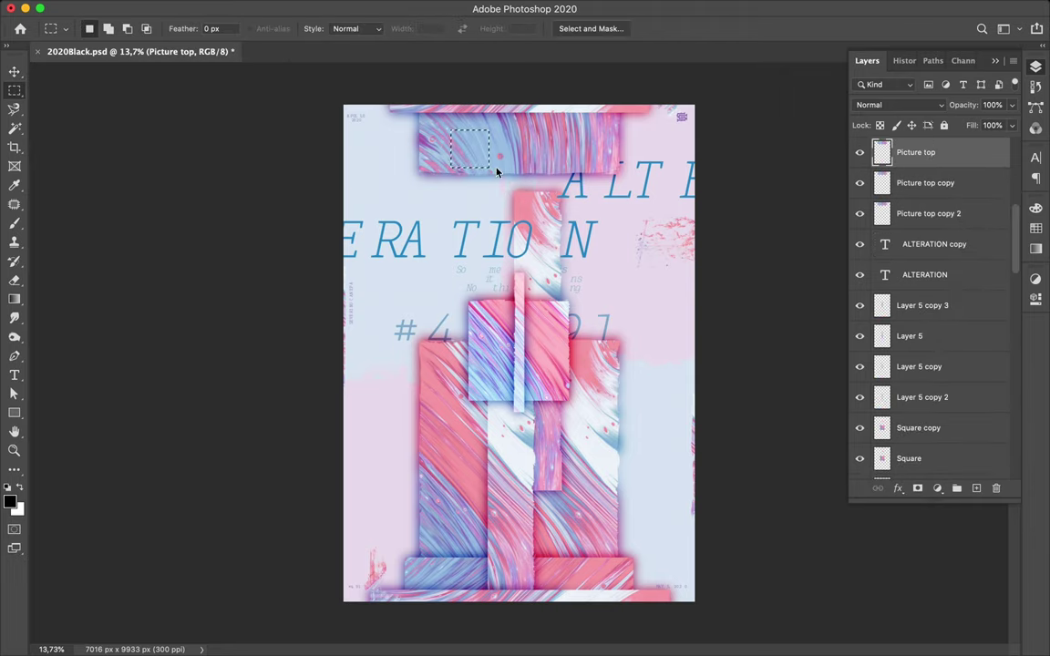
key(ctrl+j)
drag(499, 173, 485, 194)
key(ctrl+t)
drag(453, 146, 516, 186)
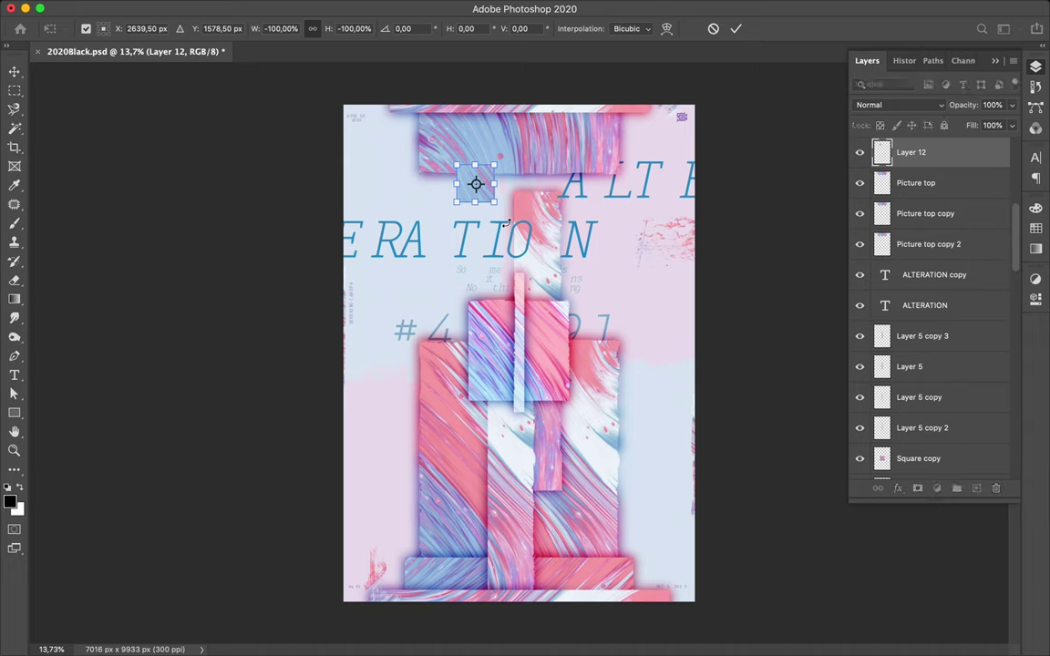
key(Return)
drag(911, 152, 920, 169)
- Blur the square copies, setting one to Linear Burn and another to Lighten
click(347, 7)
click(349, 25)
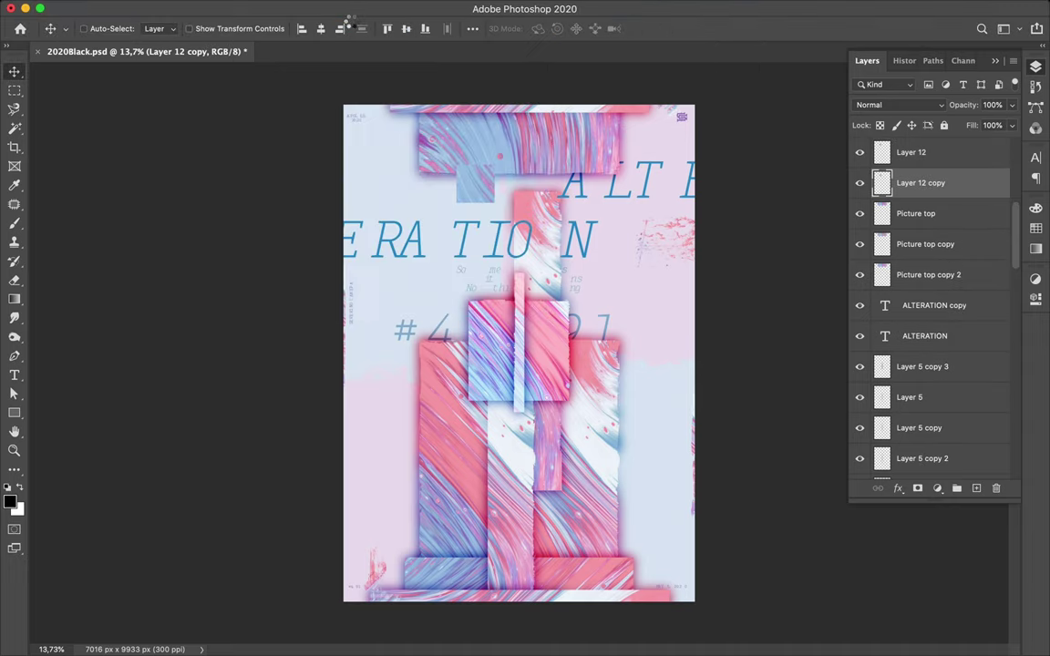
click(347, 8)
click(355, 23)
click(898, 105)
click(902, 157)
mouse_move(904, 187)
mouse_down()
mouse_move(938, 197)
mouse_move(916, 144)
mouse_up()
click(897, 105)
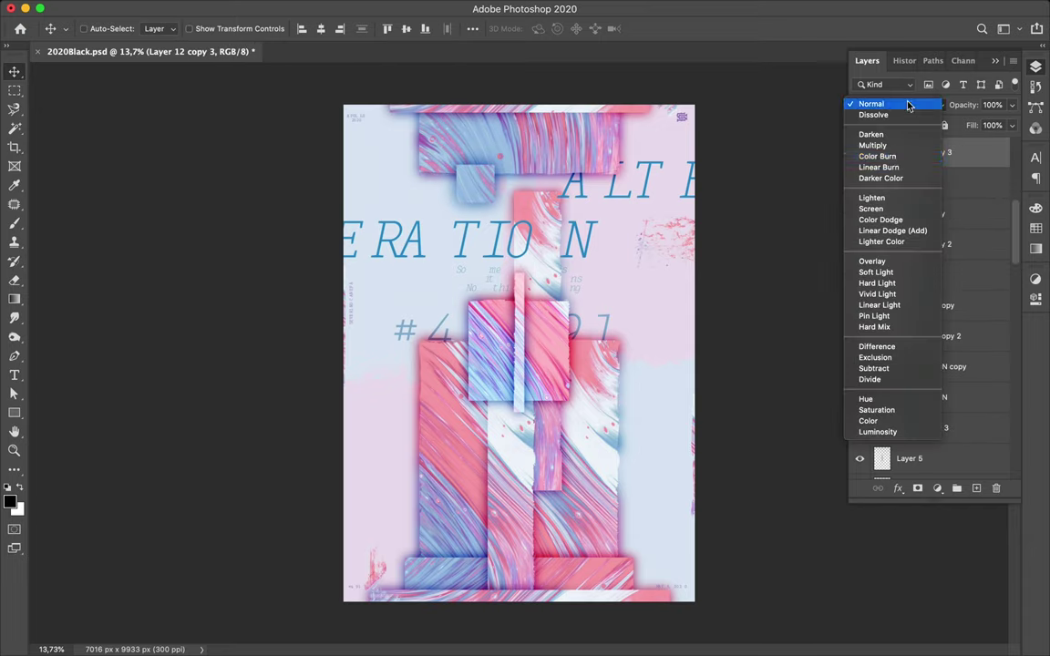
click(892, 209)
- Select the Picture copy 6 strip layers and move them into place on the left
ctrl+click(534, 253)
right_click(536, 472)
click(546, 476)
mouse_move(547, 476)
mouse_down()
mouse_move(720, 335)
mouse_move(309, 490)
mouse_move(322, 492)
mouse_up()
- Shift the bottom Picture copy 7 strips into final position and save the poster
scroll(365, 545, up, 3)
scroll(714, 494, up, 3)
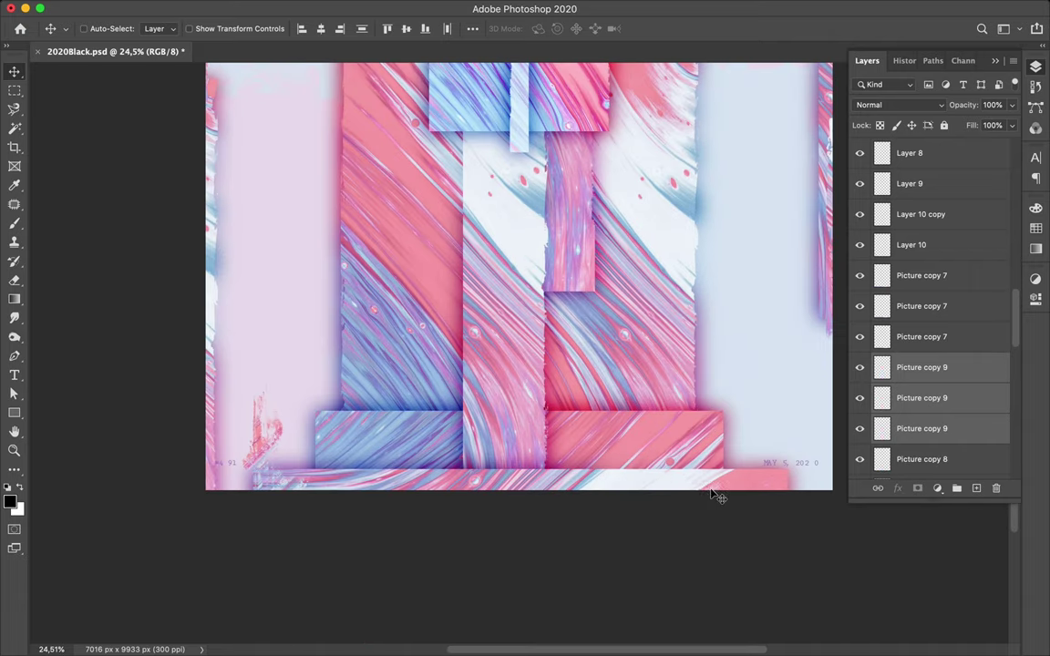
ctrl+click(680, 468)
ctrl+click(700, 478)
drag(694, 477, 689, 497)
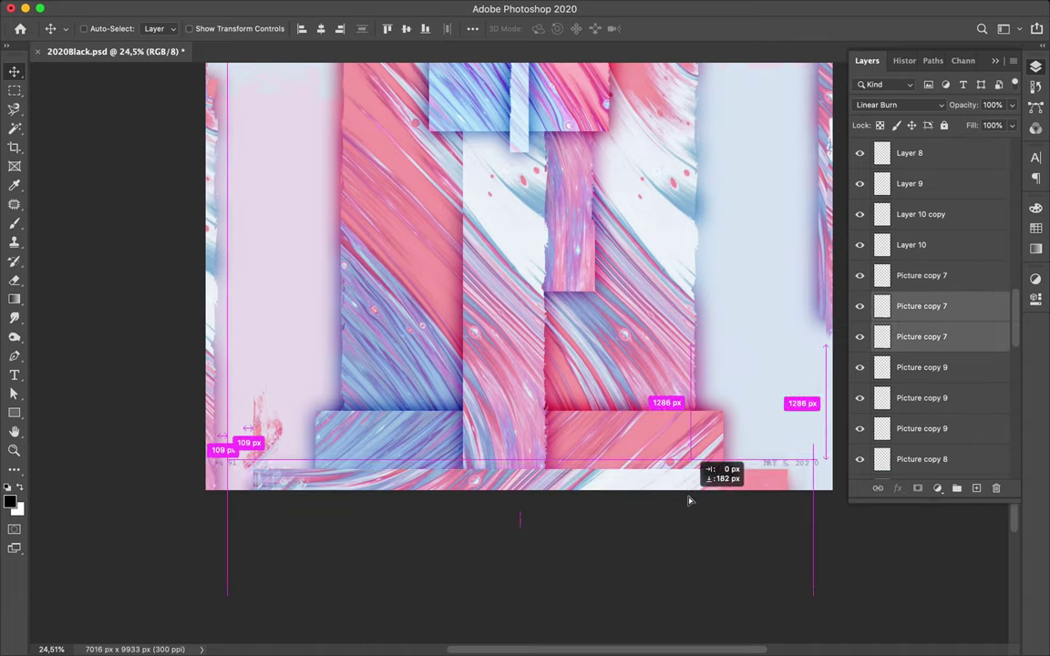
ctrl+shift+click(792, 446)
drag(600, 476, 597, 490)
scroll(599, 399, down, 2)
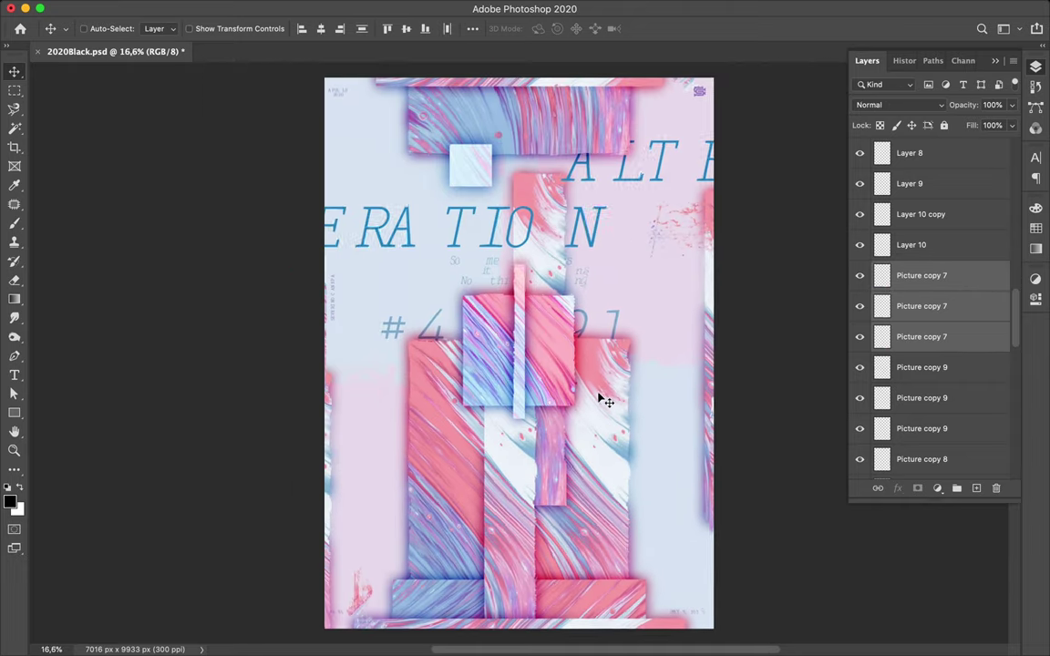
scroll(604, 398, down, 1)
drag(451, 412, 447, 414)
key(ctrl+s)
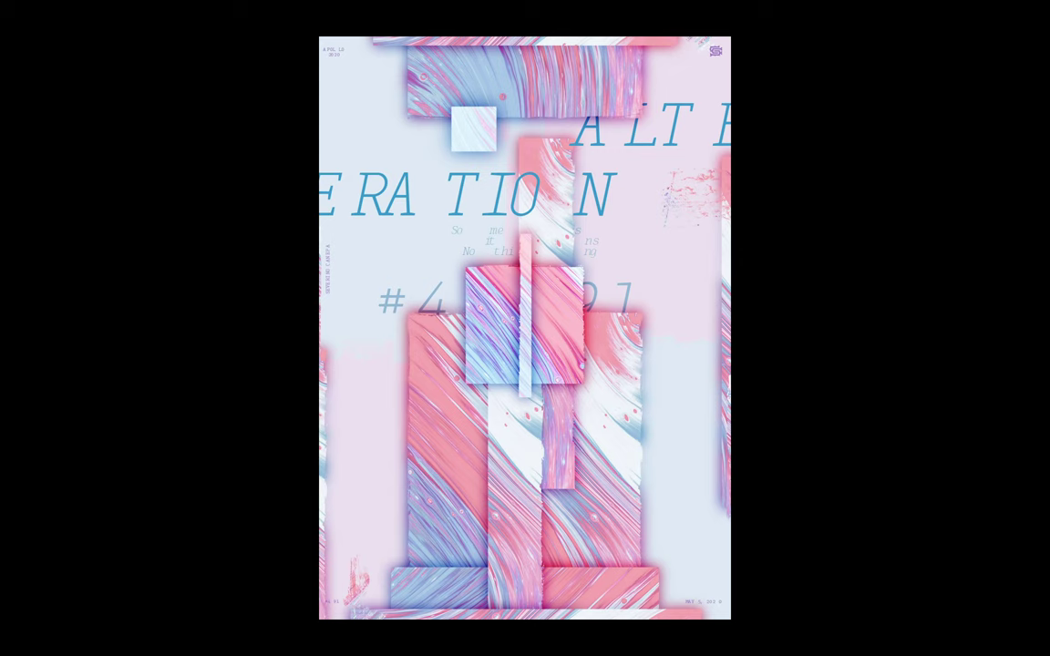